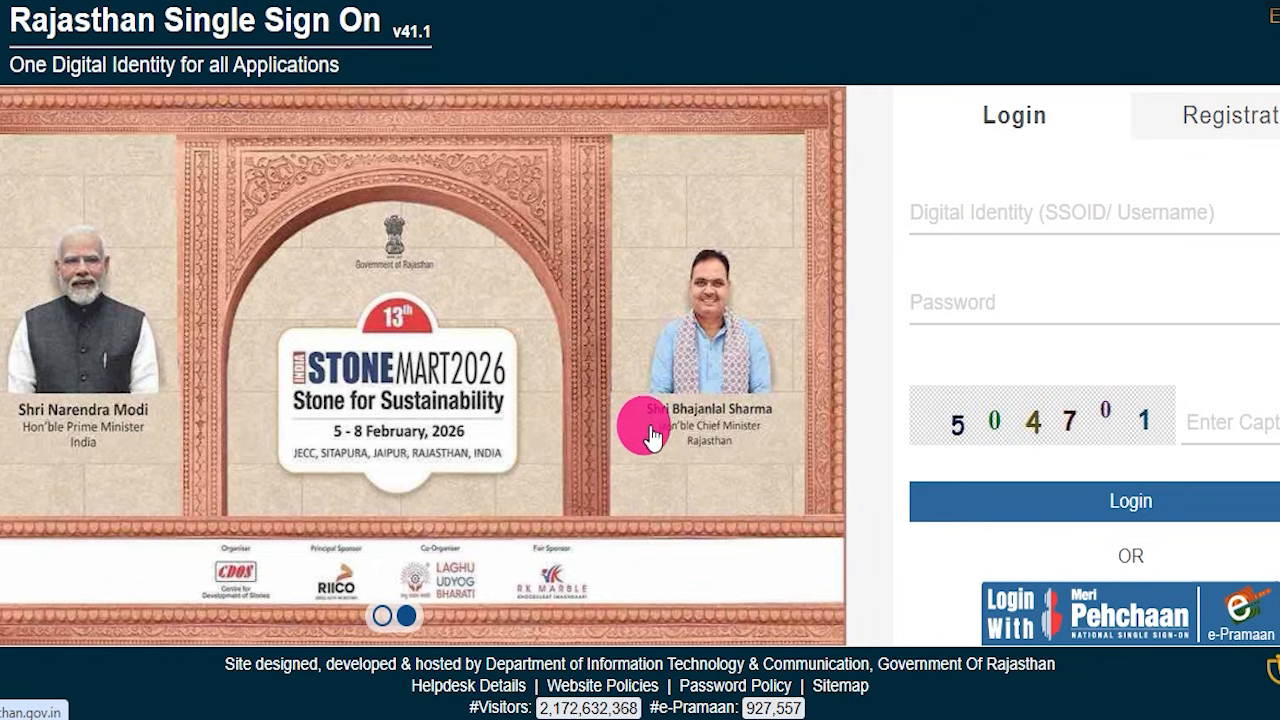
- Skim the opening pages of the official recruitment notification PDF
scroll(903, 400, down, 2)
scroll(971, 406, up, 2)
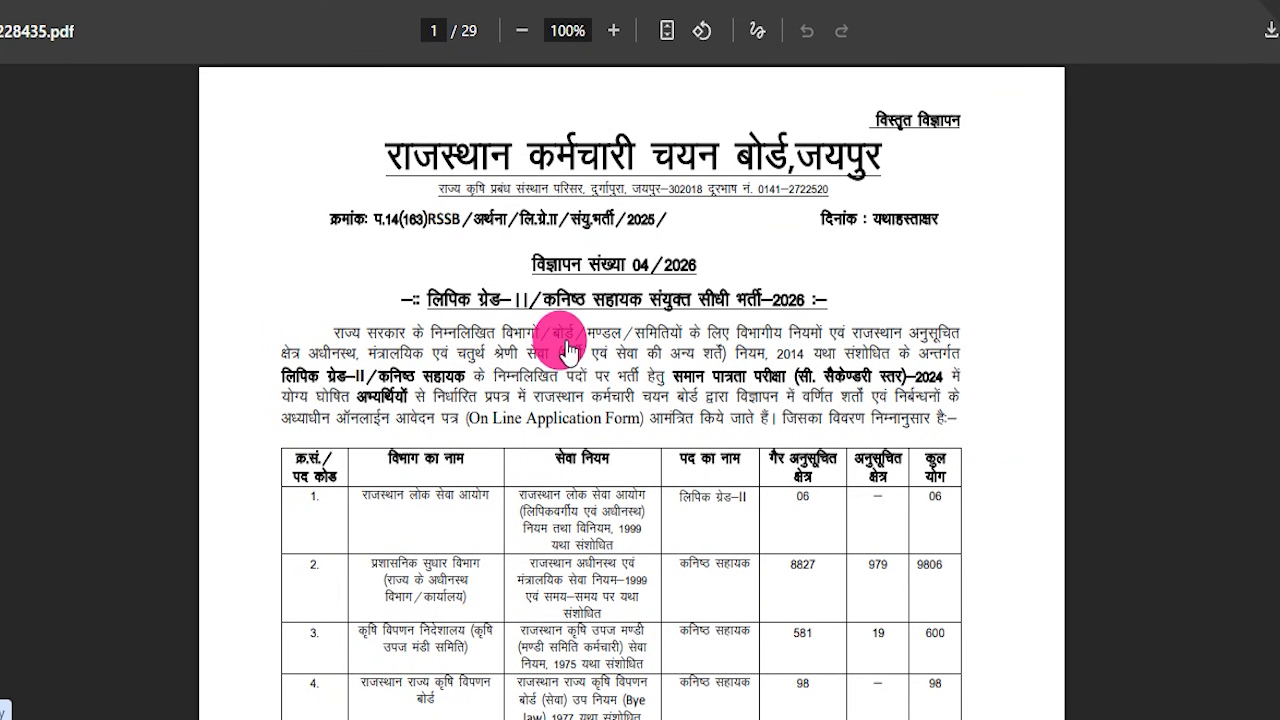
scroll(565, 348, down, 15)
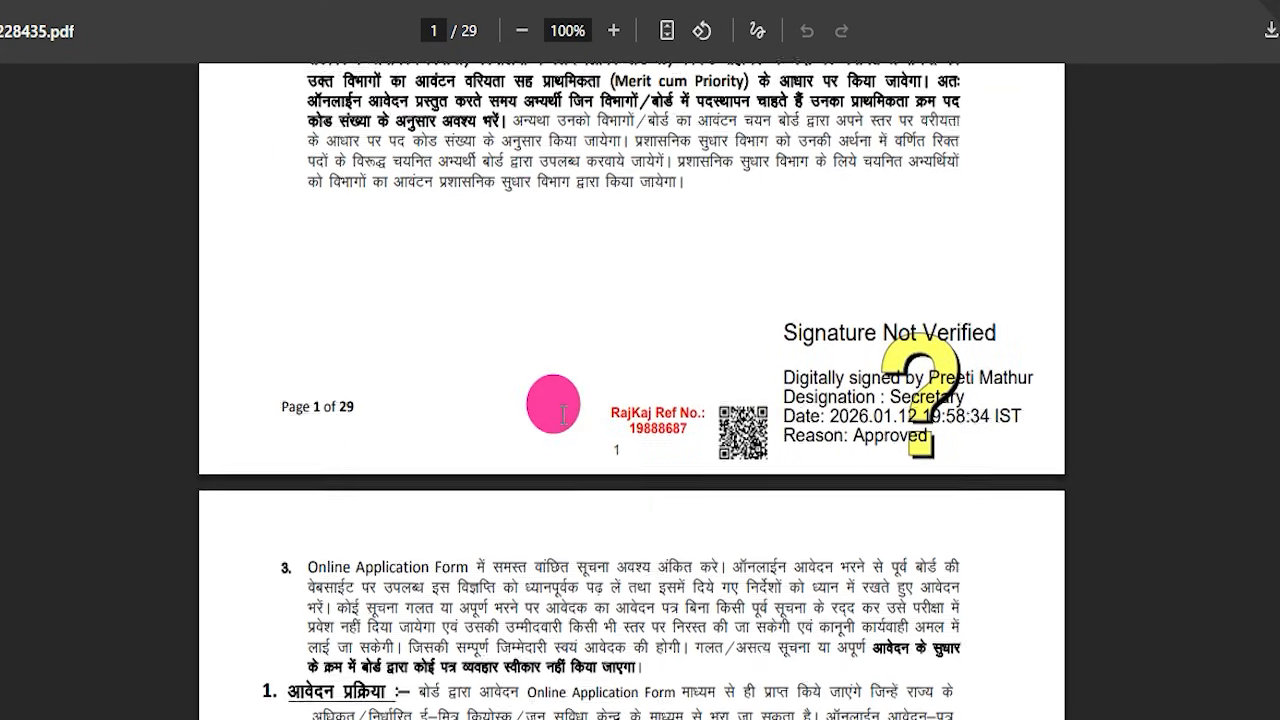
scroll(562, 422, down, 8)
scroll(545, 420, up, 8)
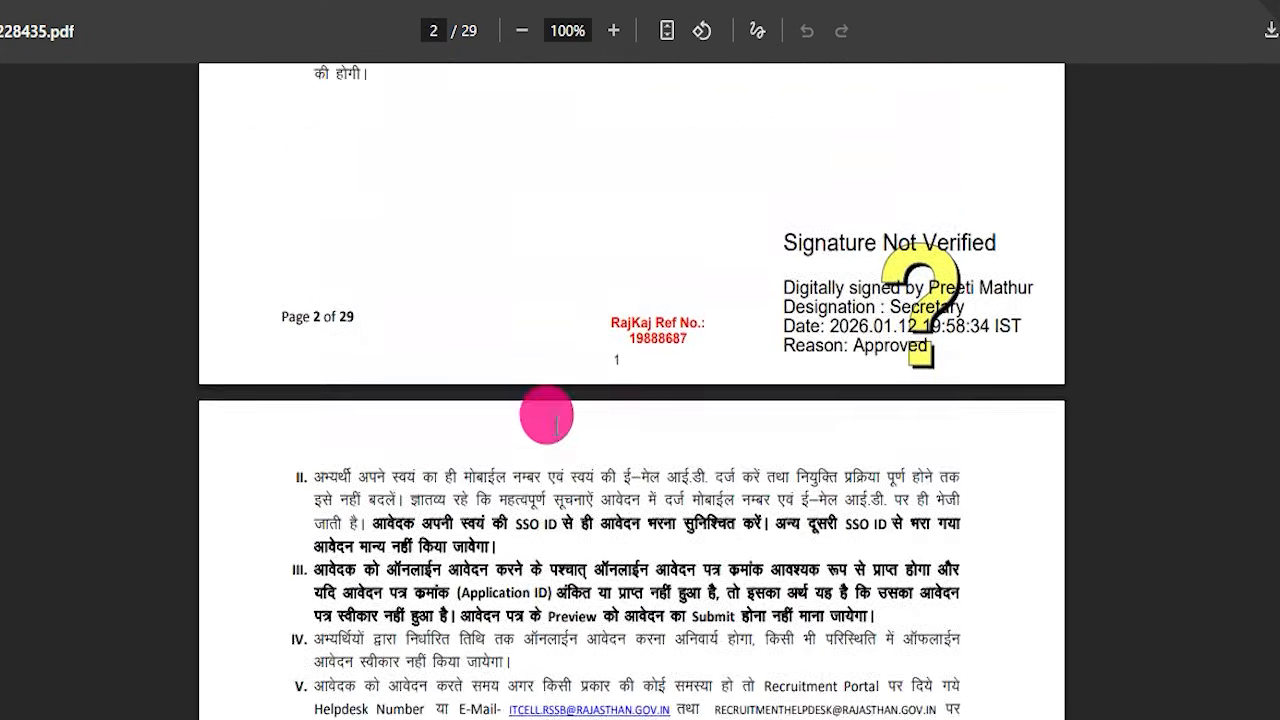
scroll(555, 425, up, 15)
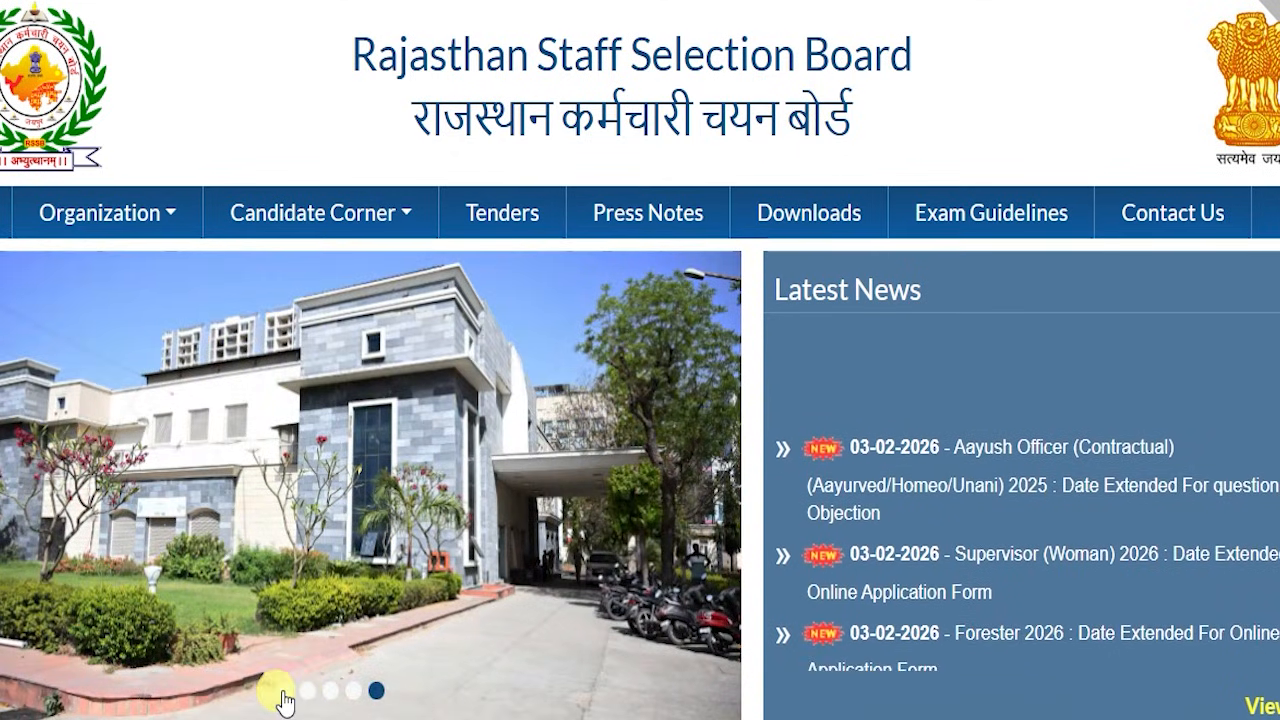
- Examine the introduction and form fill-up heading on the IndSarkariNaukri page for the RSSB LDC/ Junior Assistant recruitment
click(281, 687)
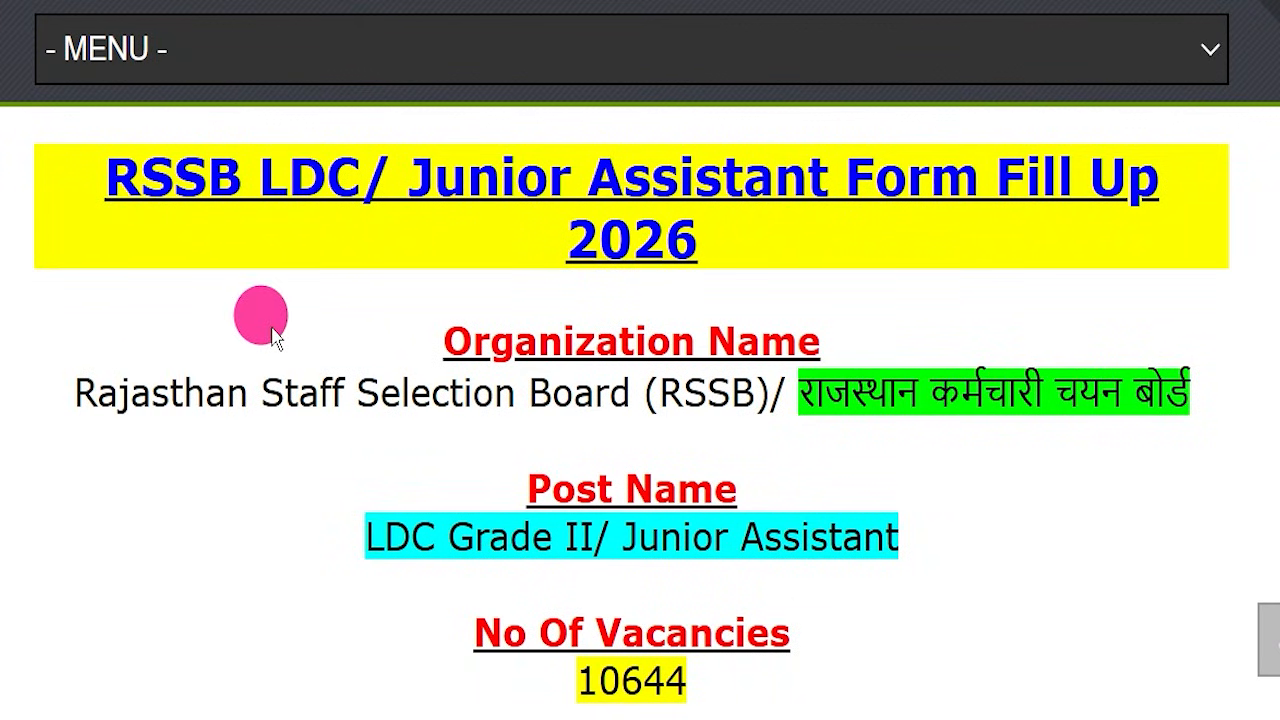
drag(40, 171, 820, 235)
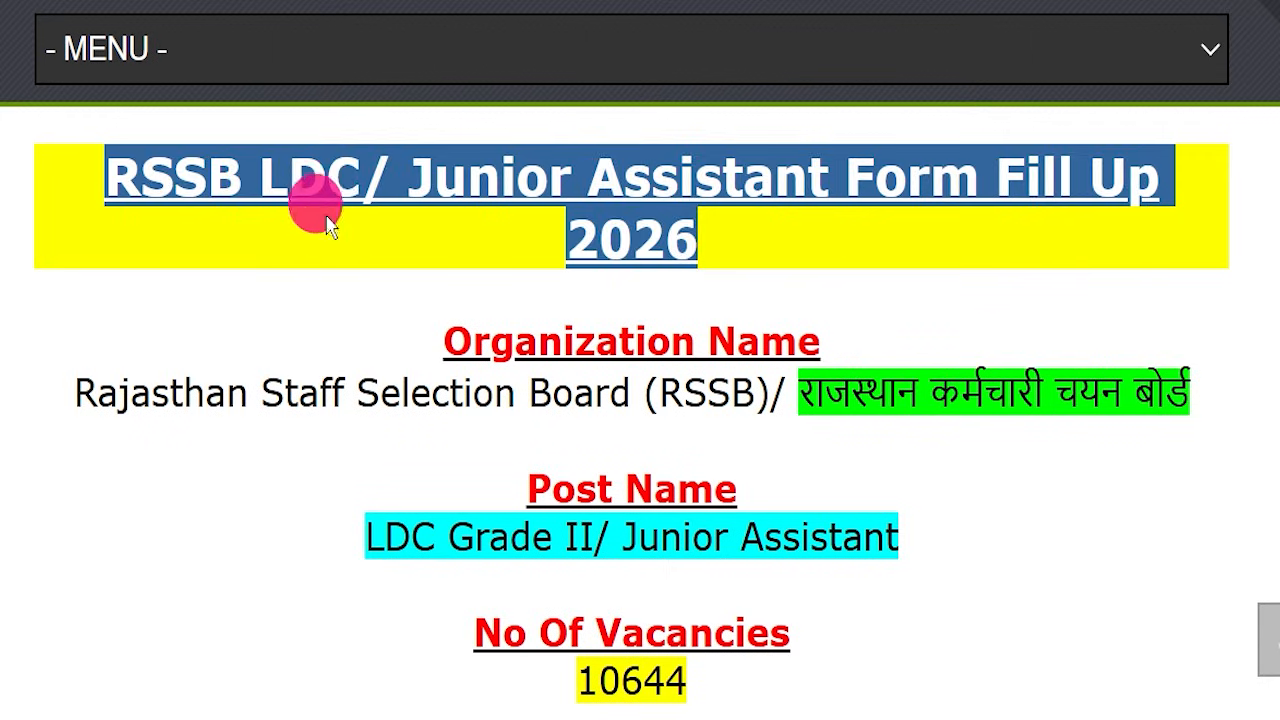
click(250, 263)
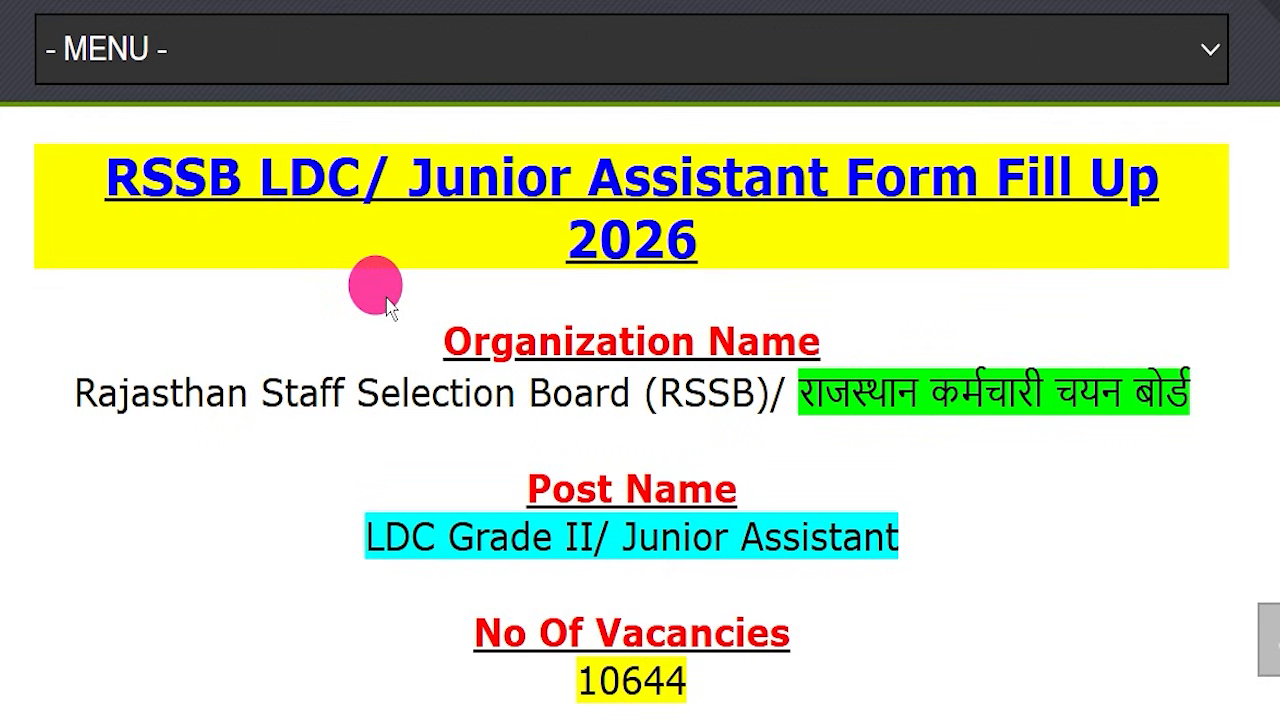
scroll(388, 305, up, 10)
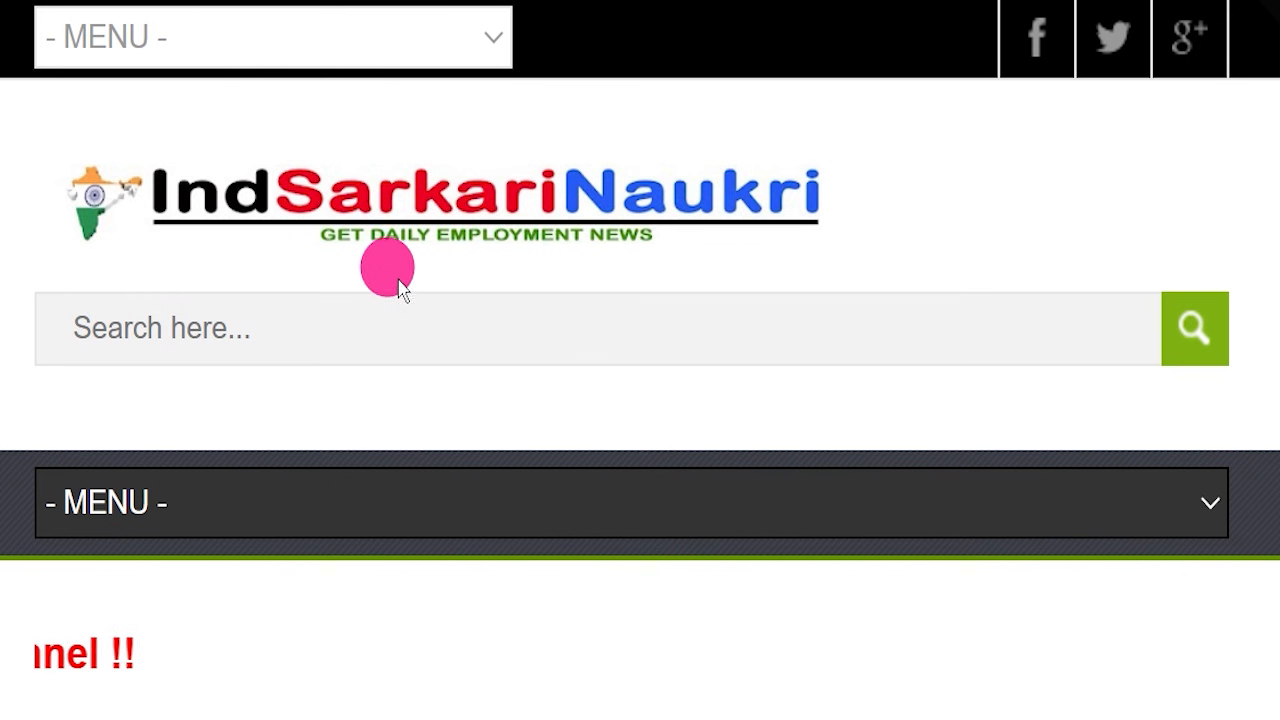
scroll(505, 285, down, 8)
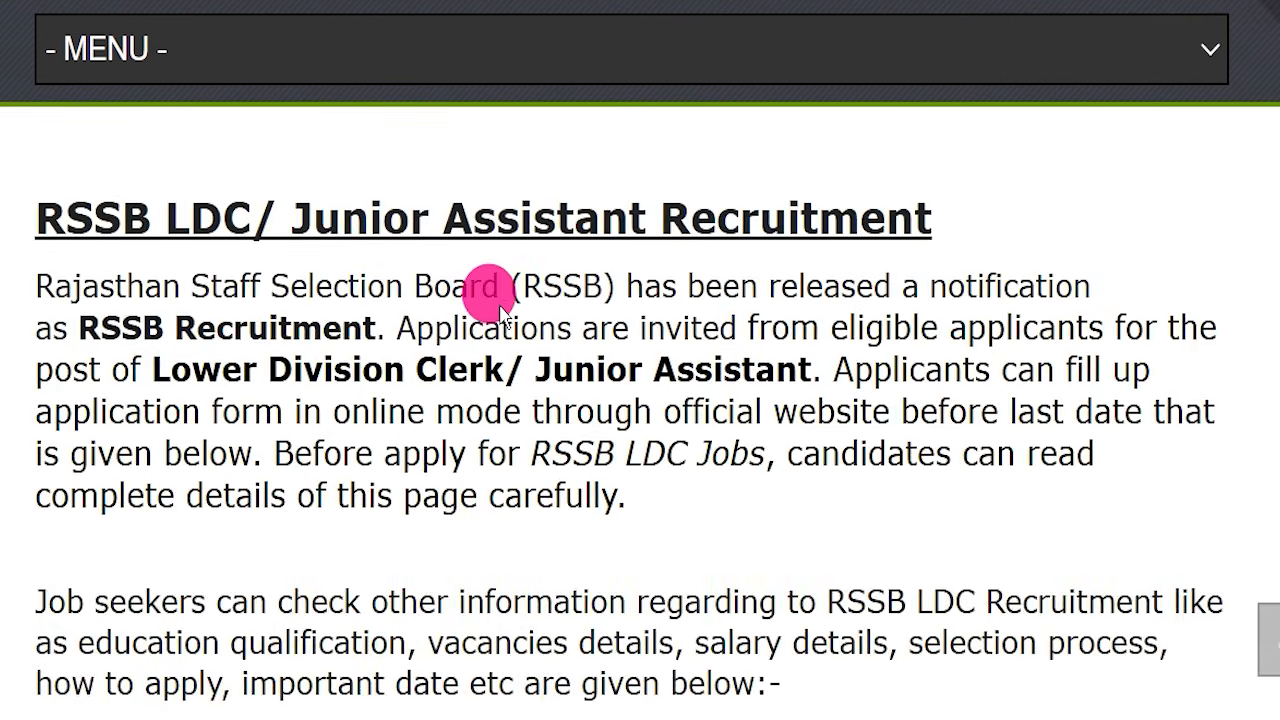
scroll(505, 300, down, 4)
scroll(505, 343, down, 1)
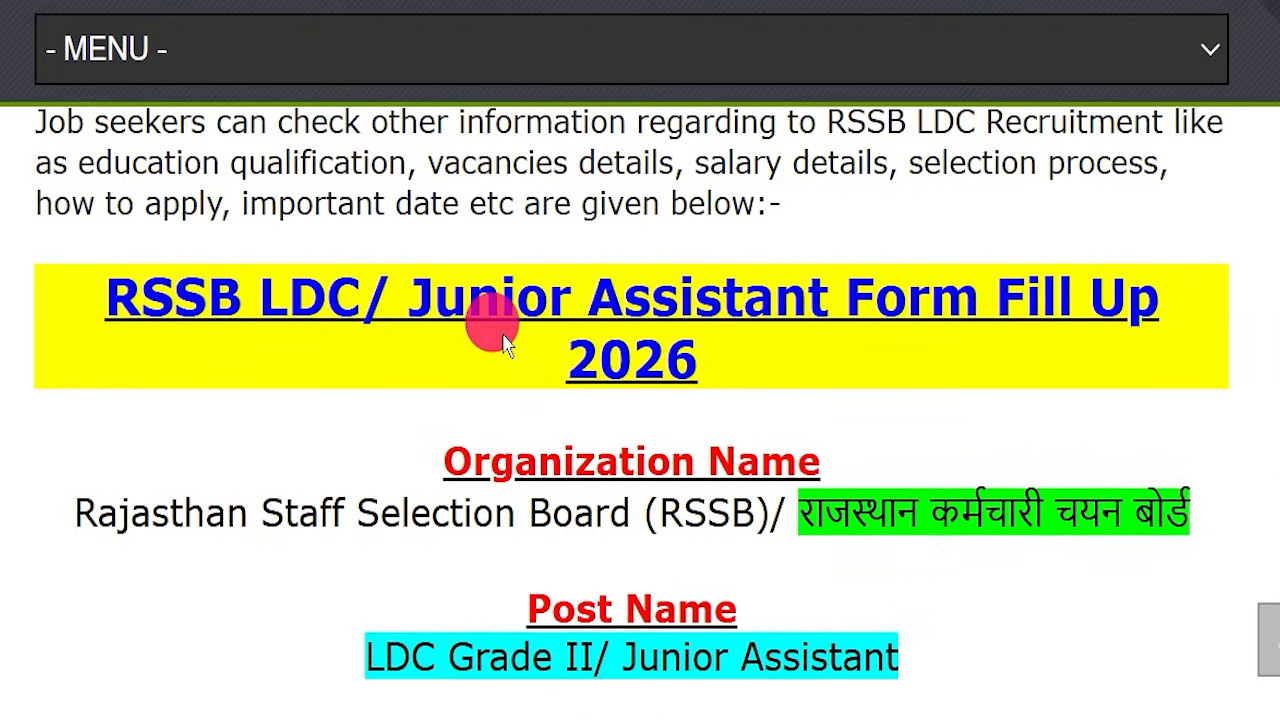
scroll(505, 343, down, 1)
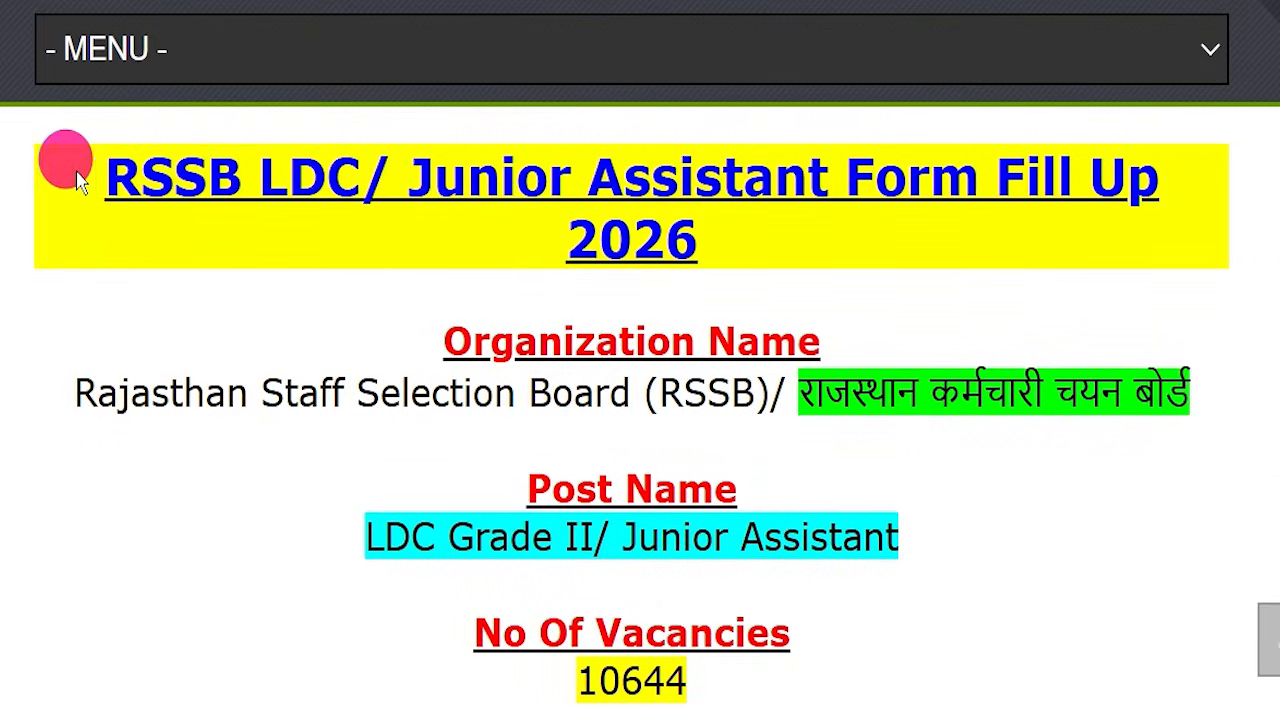
- Highlight the form fill-up title, organization name, post name and number of vacancies in the recruitment details
drag(95, 170, 743, 248)
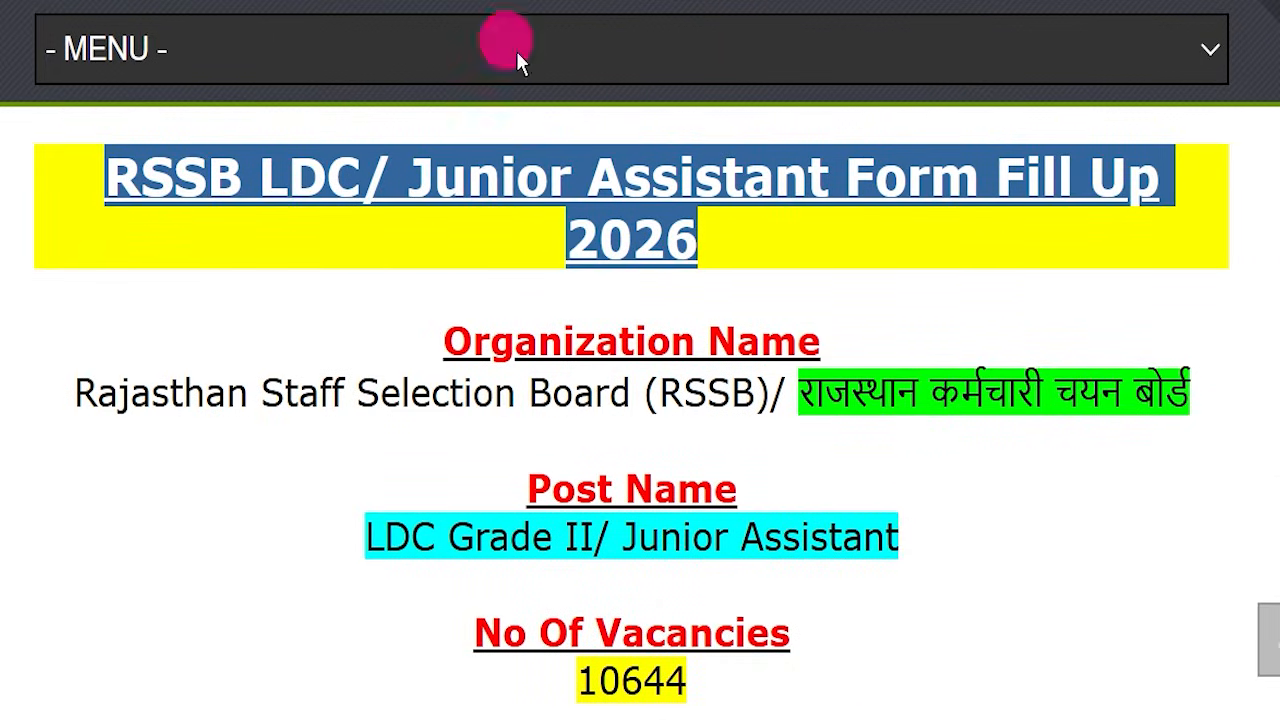
drag(60, 390, 607, 405)
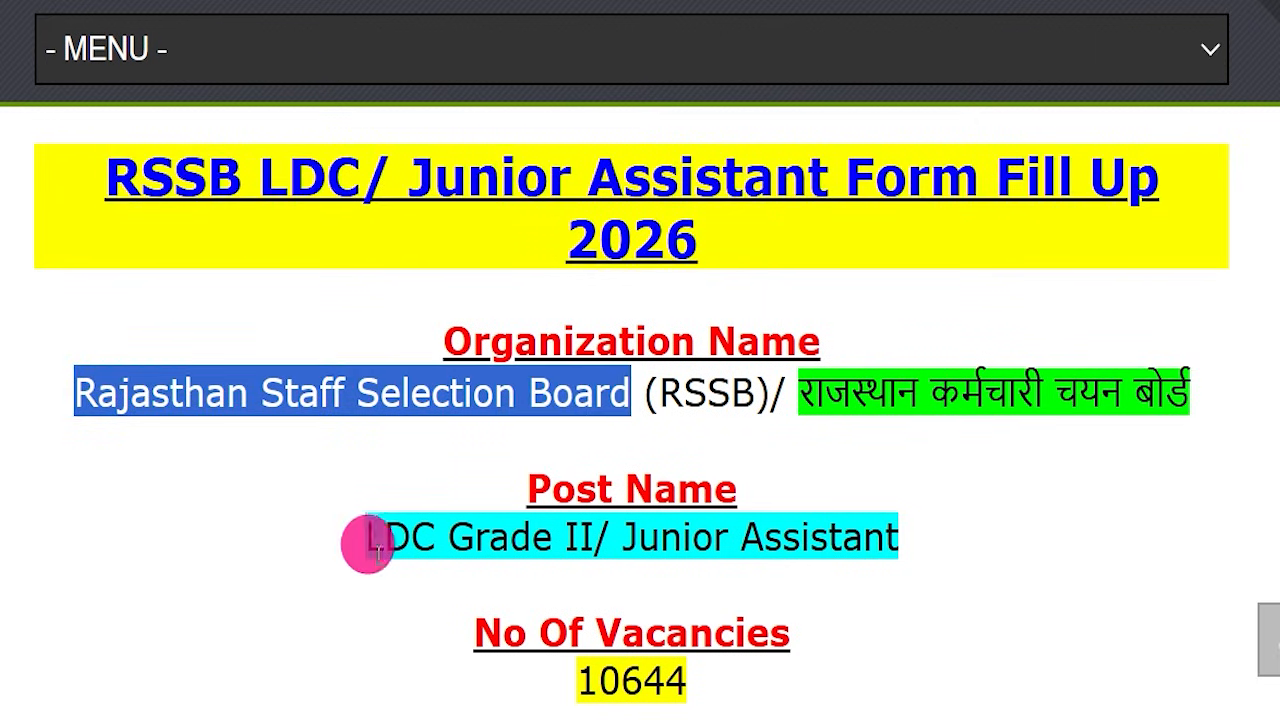
drag(330, 540, 912, 528)
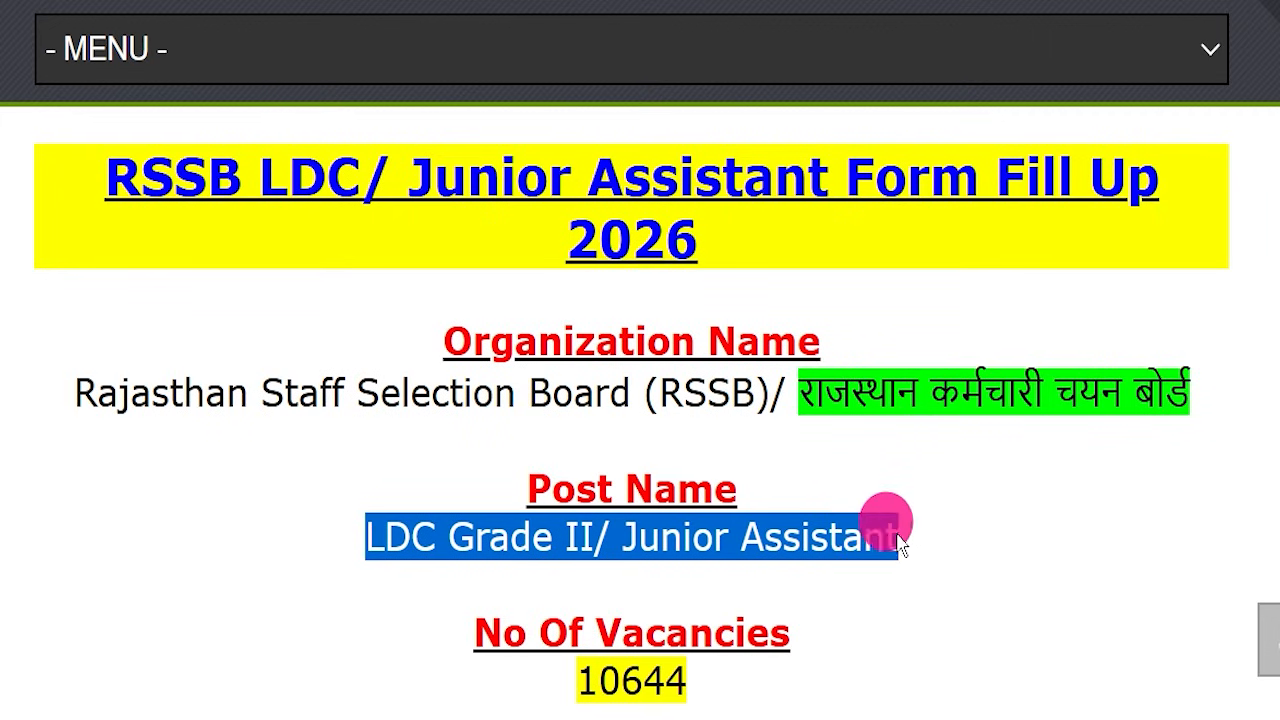
click(800, 478)
scroll(657, 466, down, 3)
drag(471, 423, 765, 432)
scroll(877, 380, down, 3)
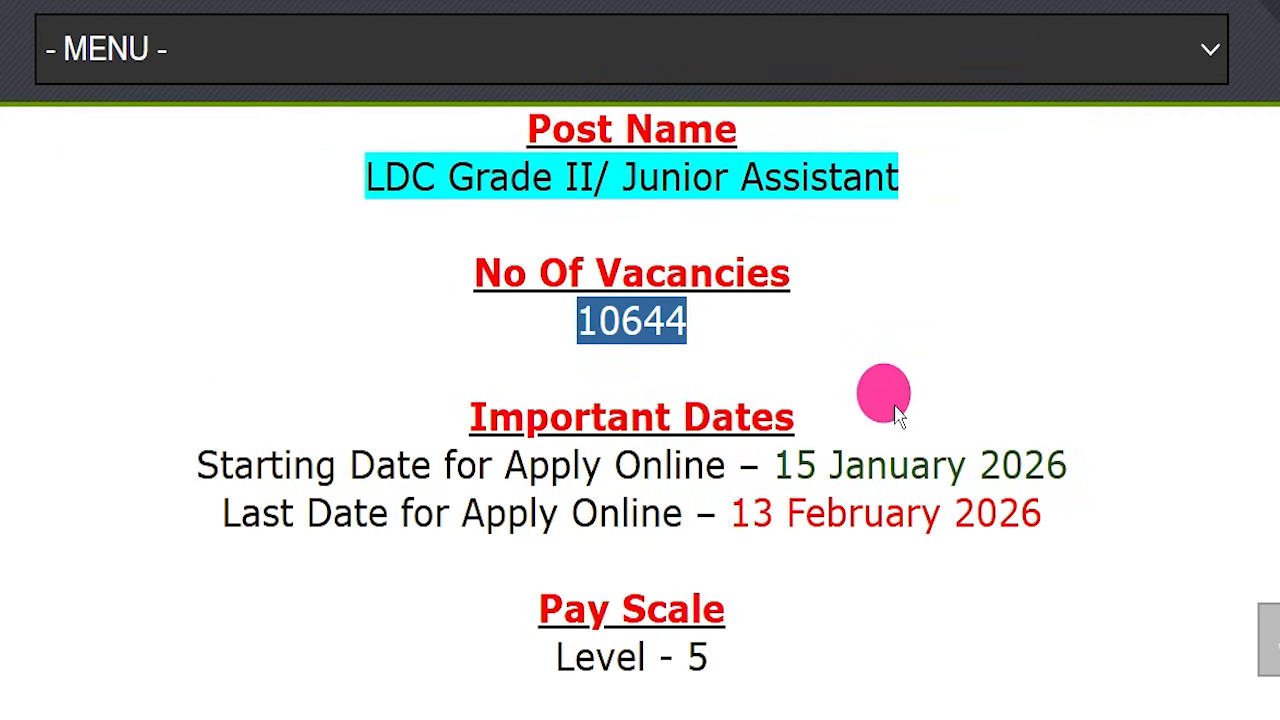
- Highlight the last date for applying online and the pay scale in the recruitment details
click(160, 385)
drag(170, 400, 1049, 380)
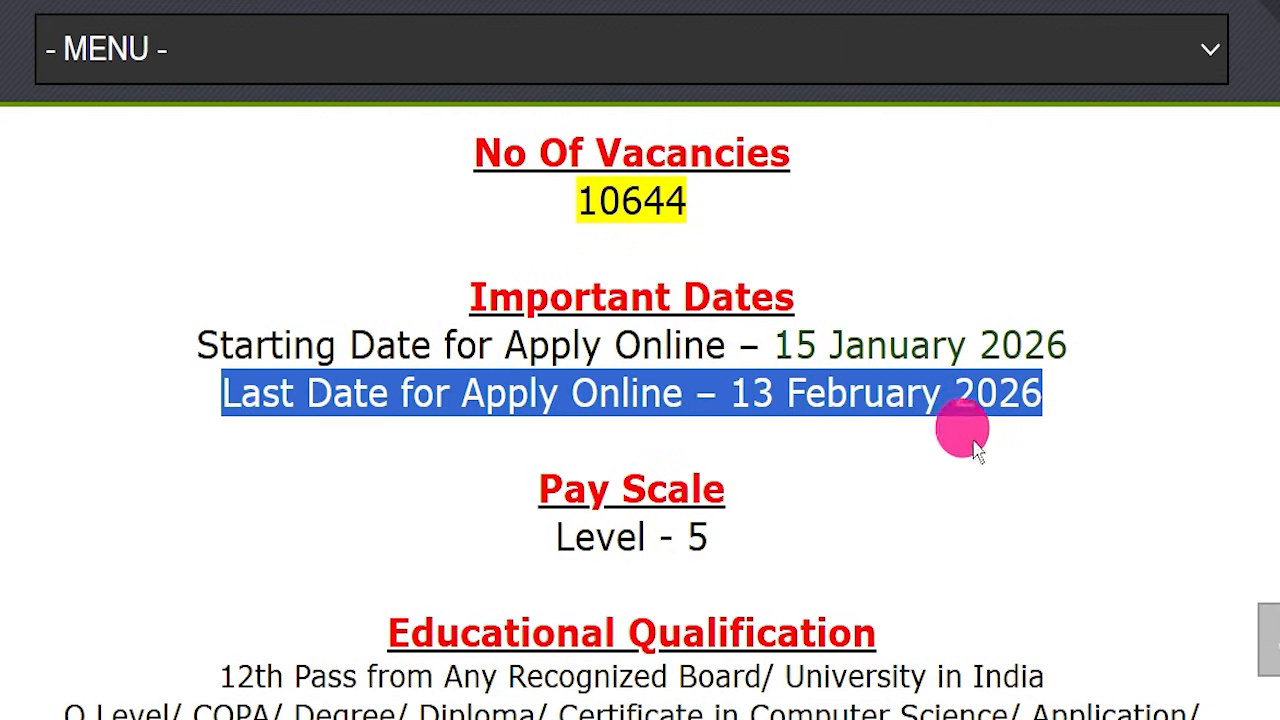
drag(440, 545, 743, 517)
scroll(329, 543, down, 3)
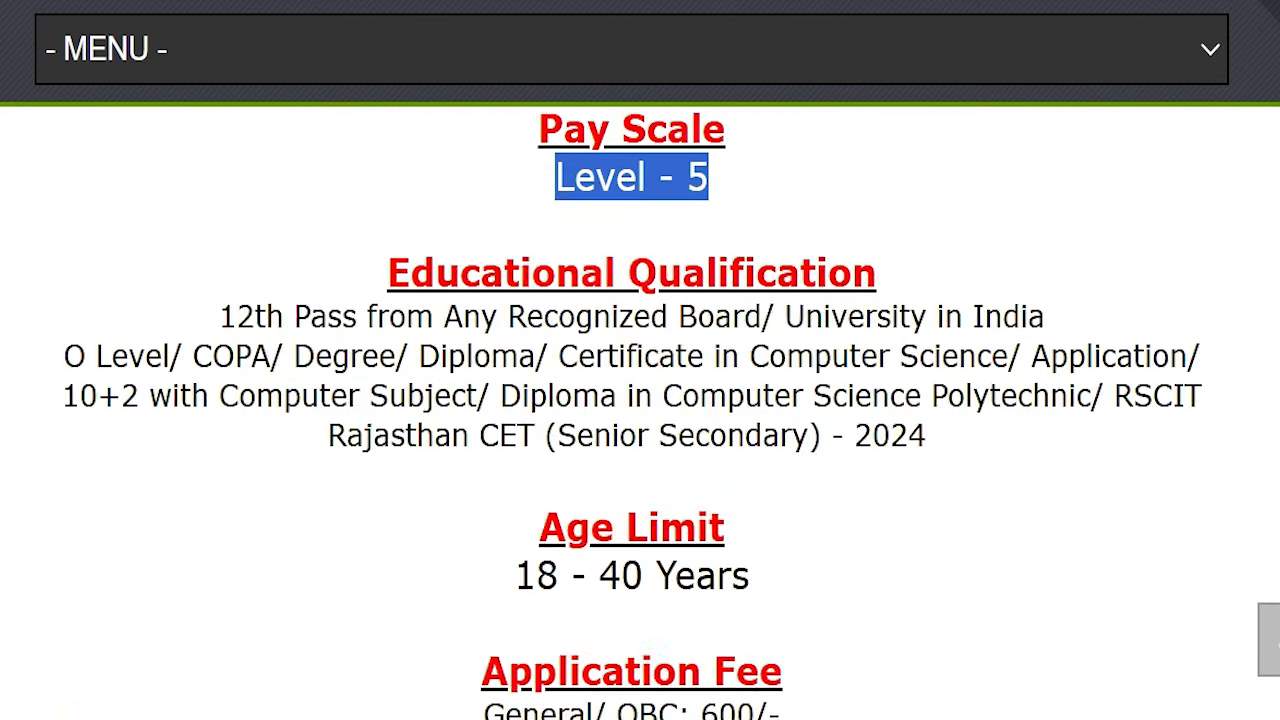
- Review the educational qualification, and highlight the age limit and application fee entries
drag(131, 324, 950, 445)
scroll(446, 388, down, 1)
drag(429, 455, 871, 451)
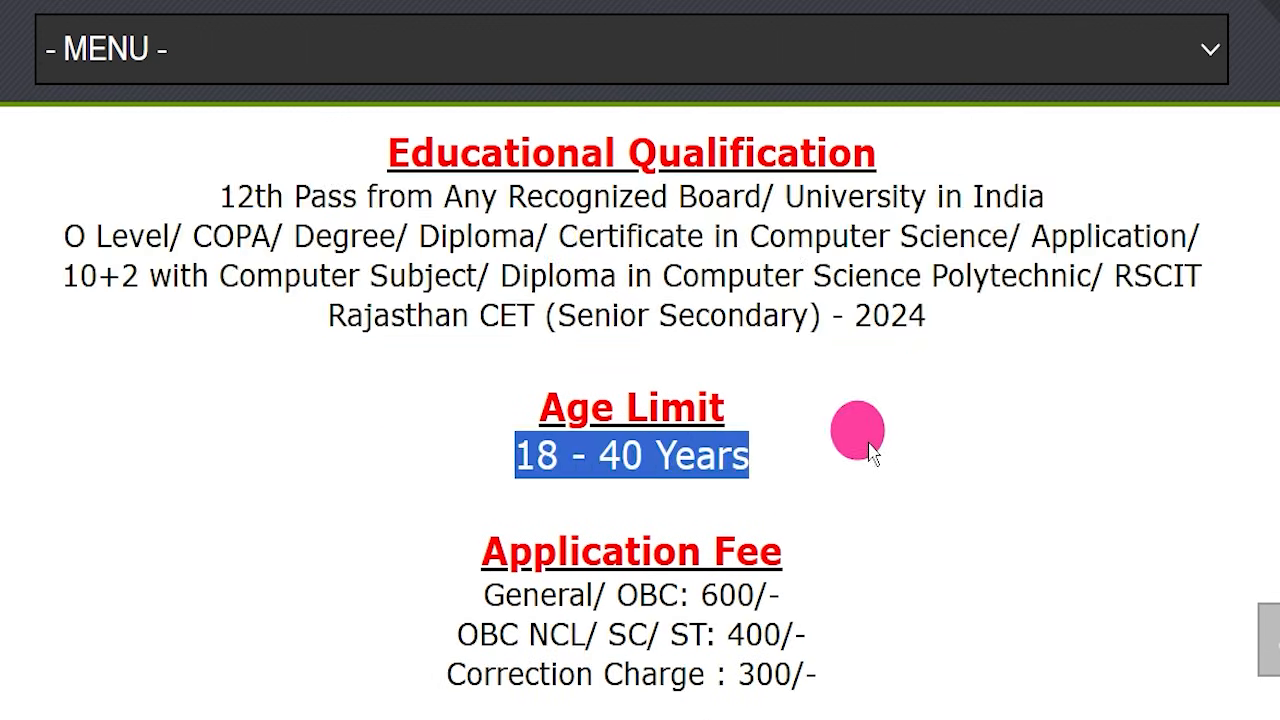
scroll(800, 430, down, 1)
drag(417, 480, 903, 548)
scroll(903, 548, down, 1)
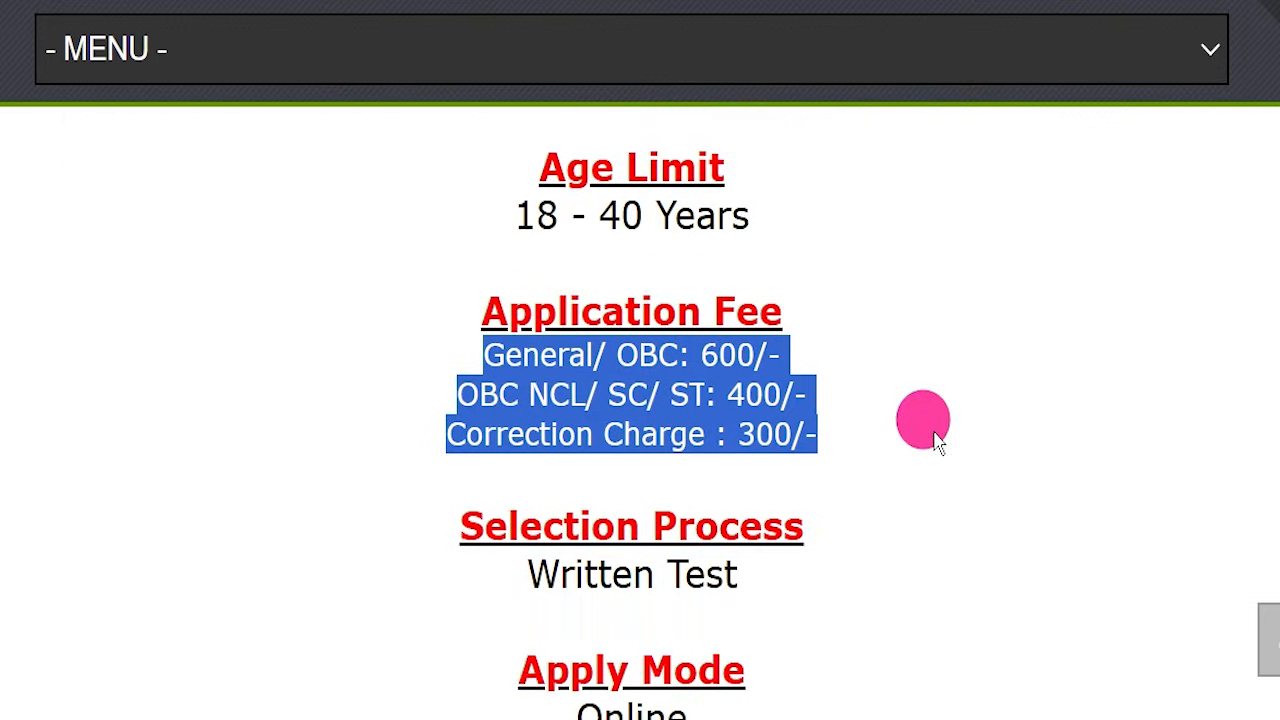
- Highlight the selection process, apply mode and job location in the recruitment details
scroll(935, 437, down, 2)
drag(495, 333, 763, 333)
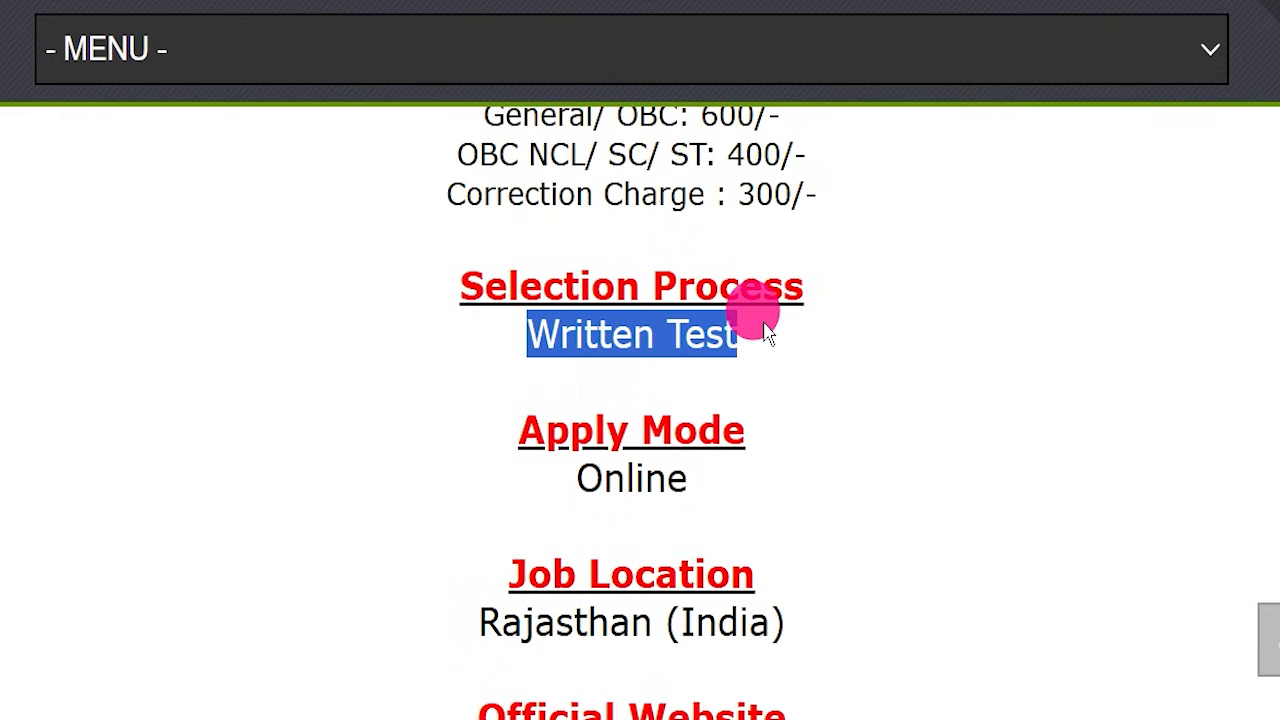
drag(483, 480, 742, 495)
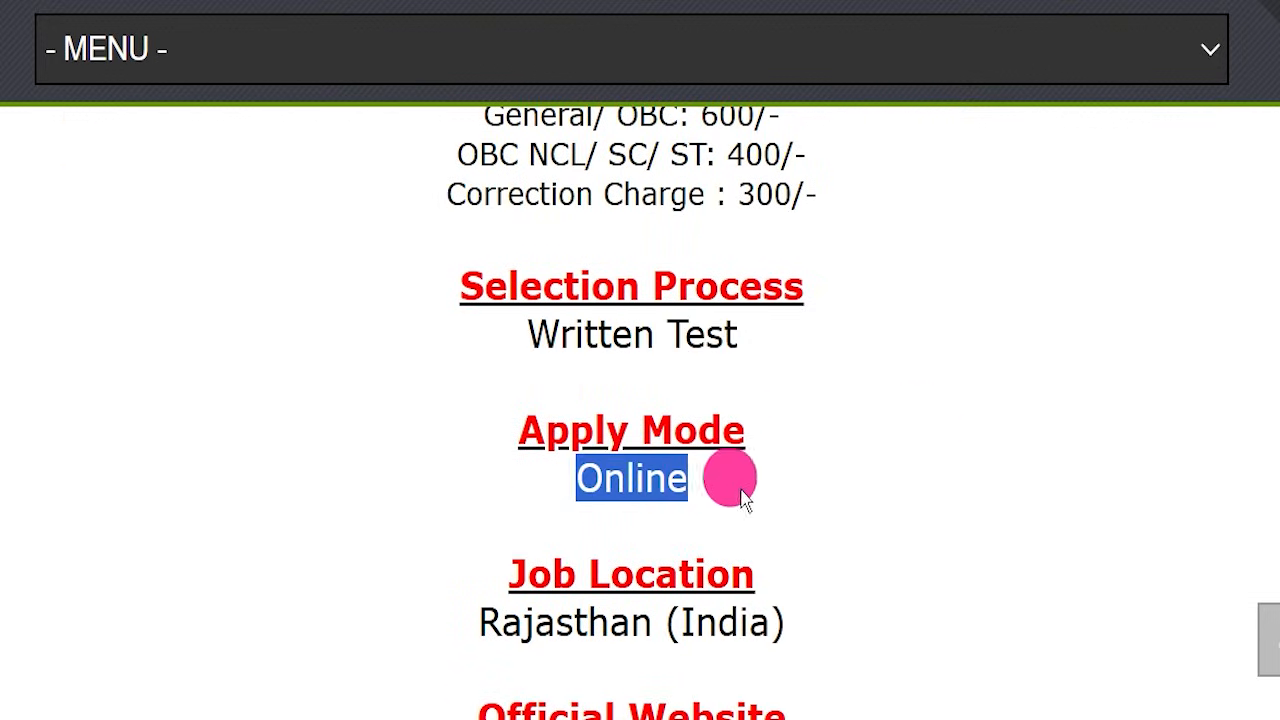
scroll(1002, 354, down, 1)
drag(463, 500, 870, 512)
scroll(985, 365, down, 2)
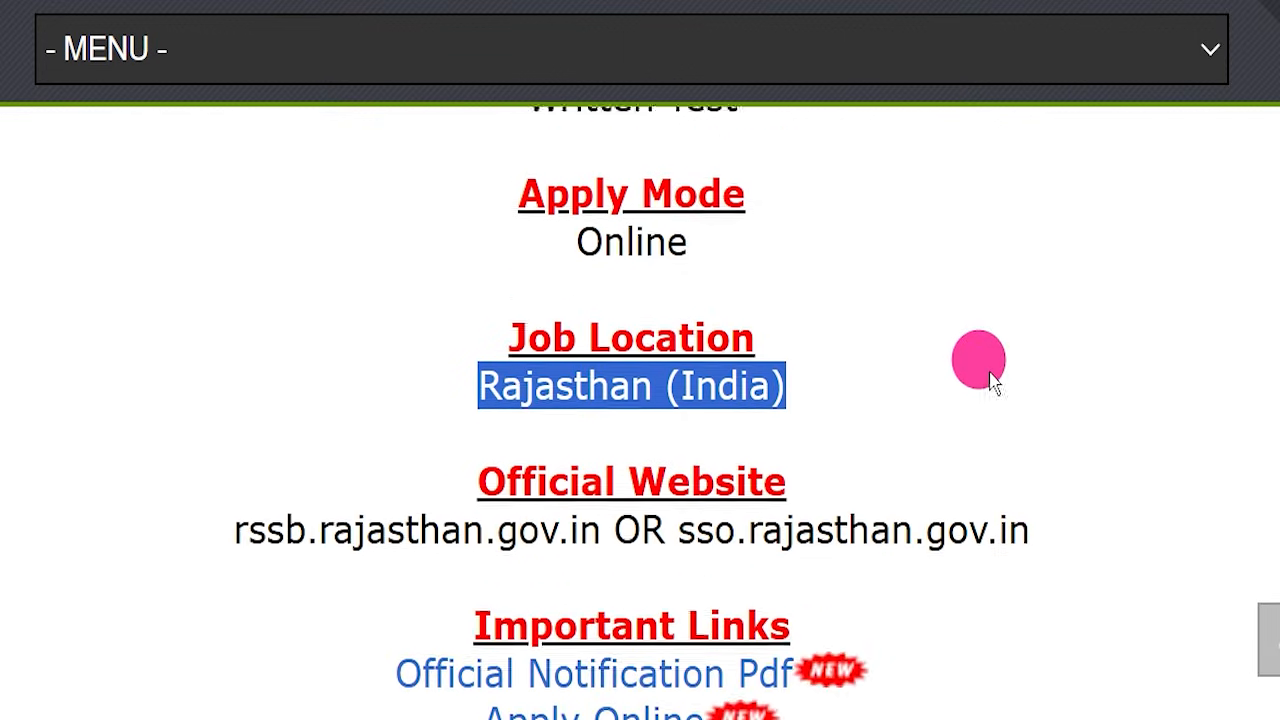
- Highlight the sso.rajasthan.gov.in website address and review the important links, including the Official Notification Pdf
drag(676, 407, 1057, 410)
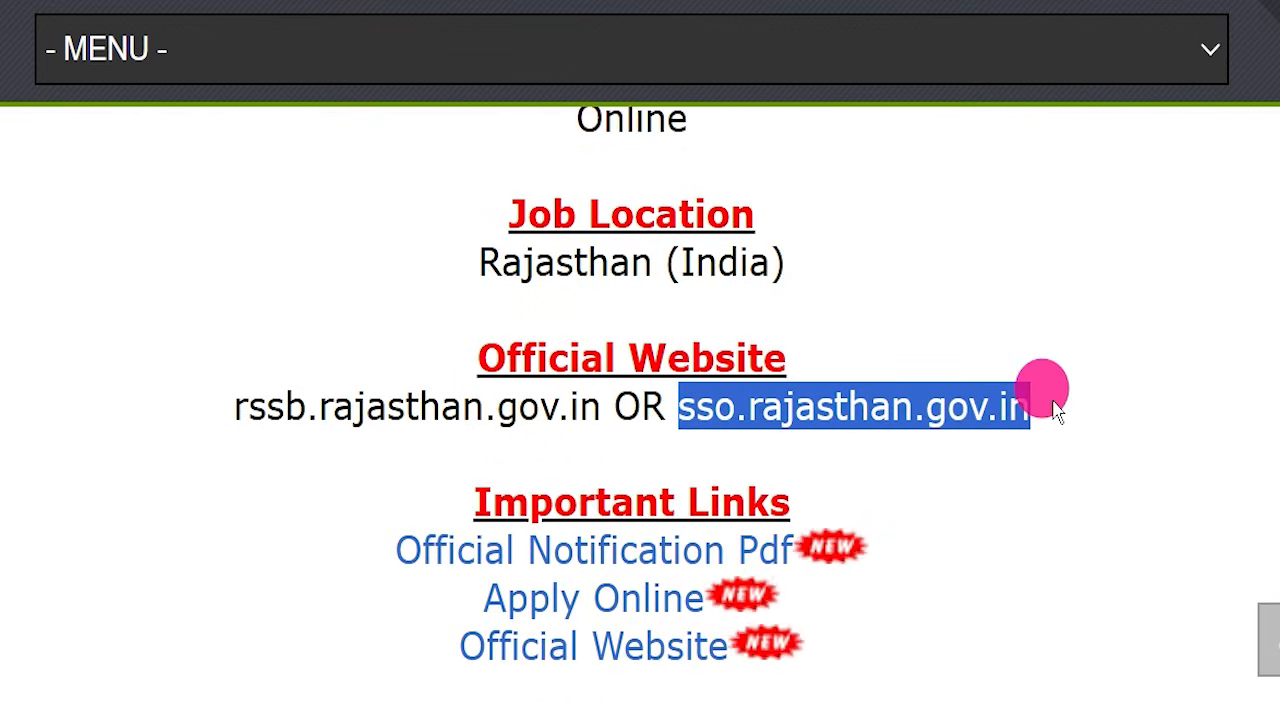
scroll(1051, 396, down, 2)
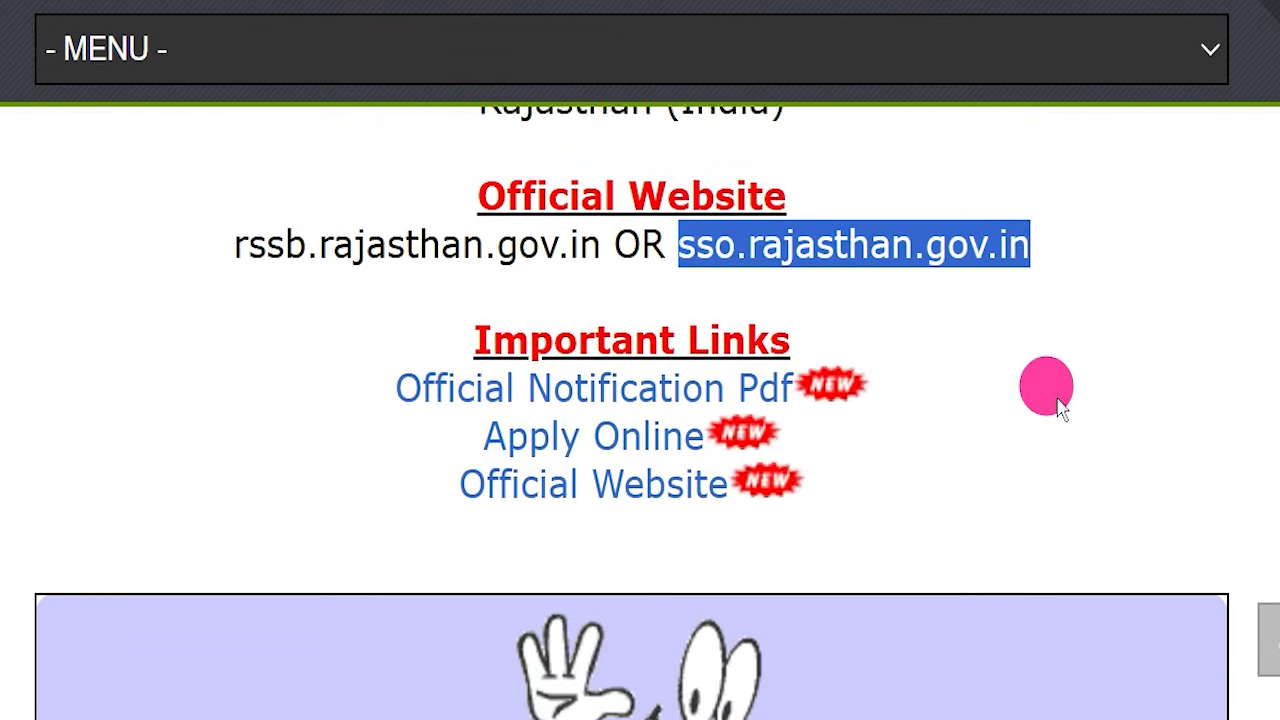
click(1044, 388)
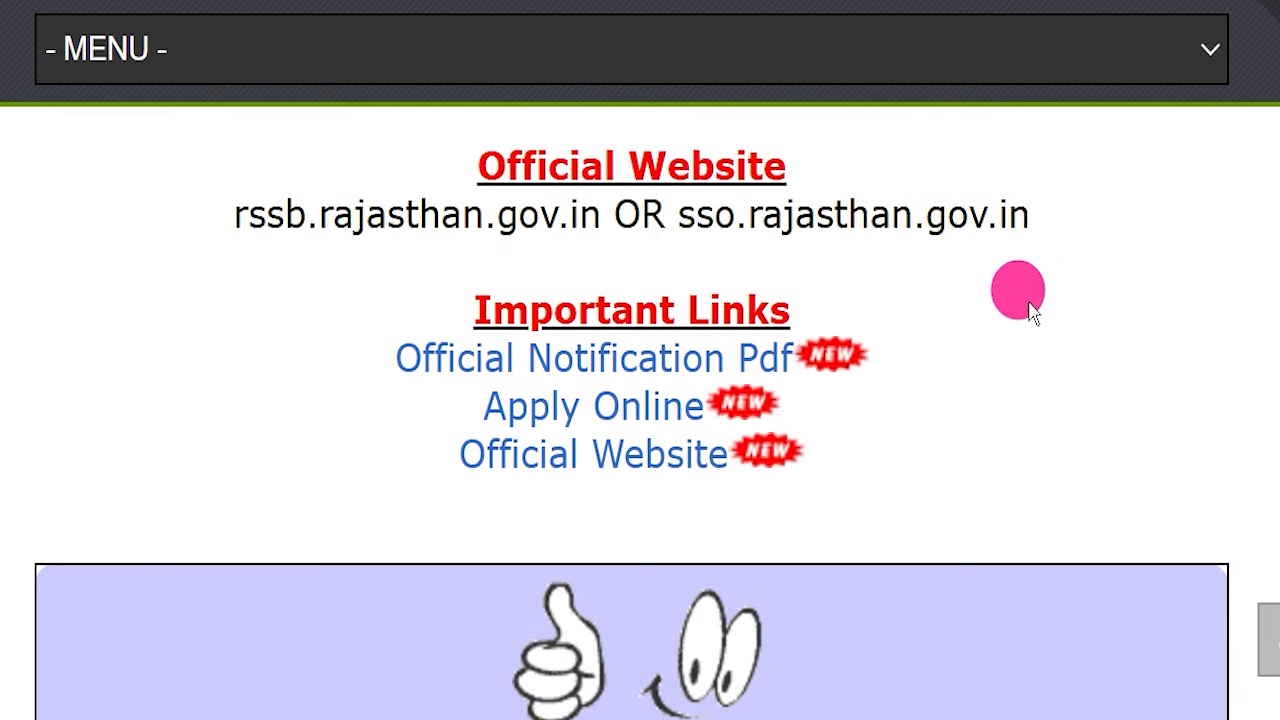
drag(480, 292, 850, 458)
click(374, 386)
drag(351, 368, 786, 337)
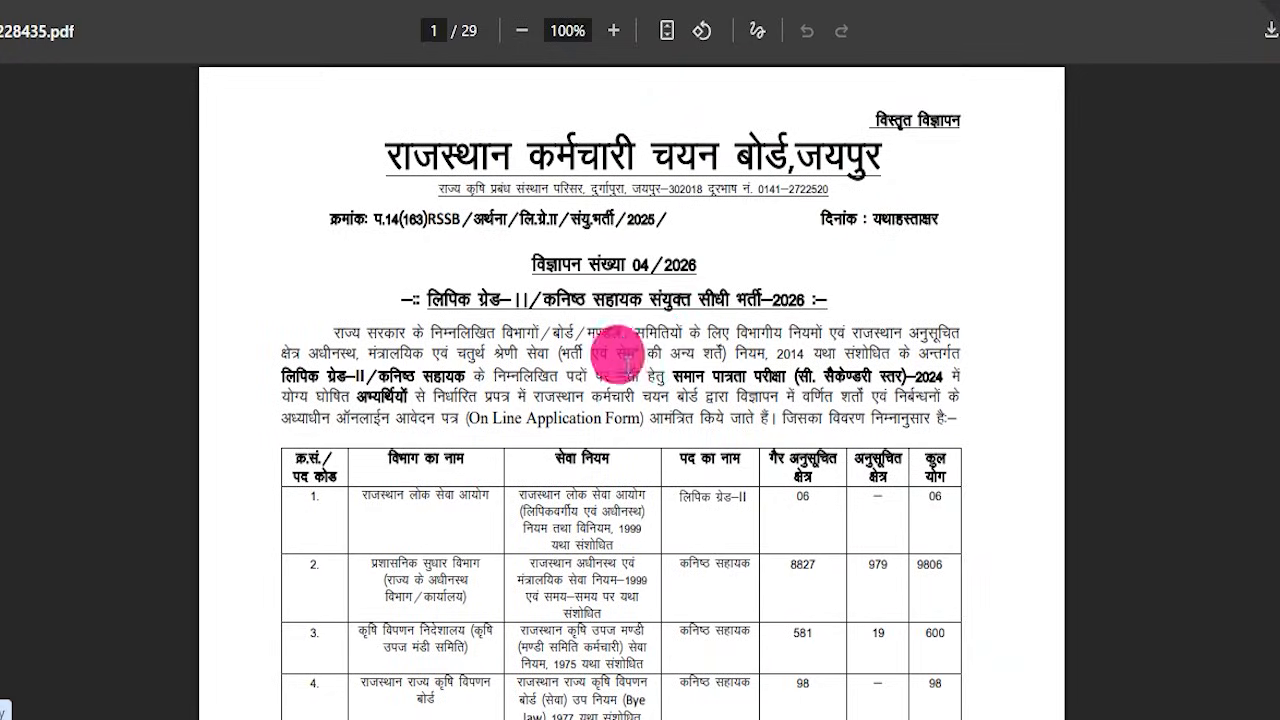
- Examine the department-wise vacancy table and the special notes on page 1 of the notification PDF
scroll(606, 372, down, 1)
drag(351, 360, 640, 392)
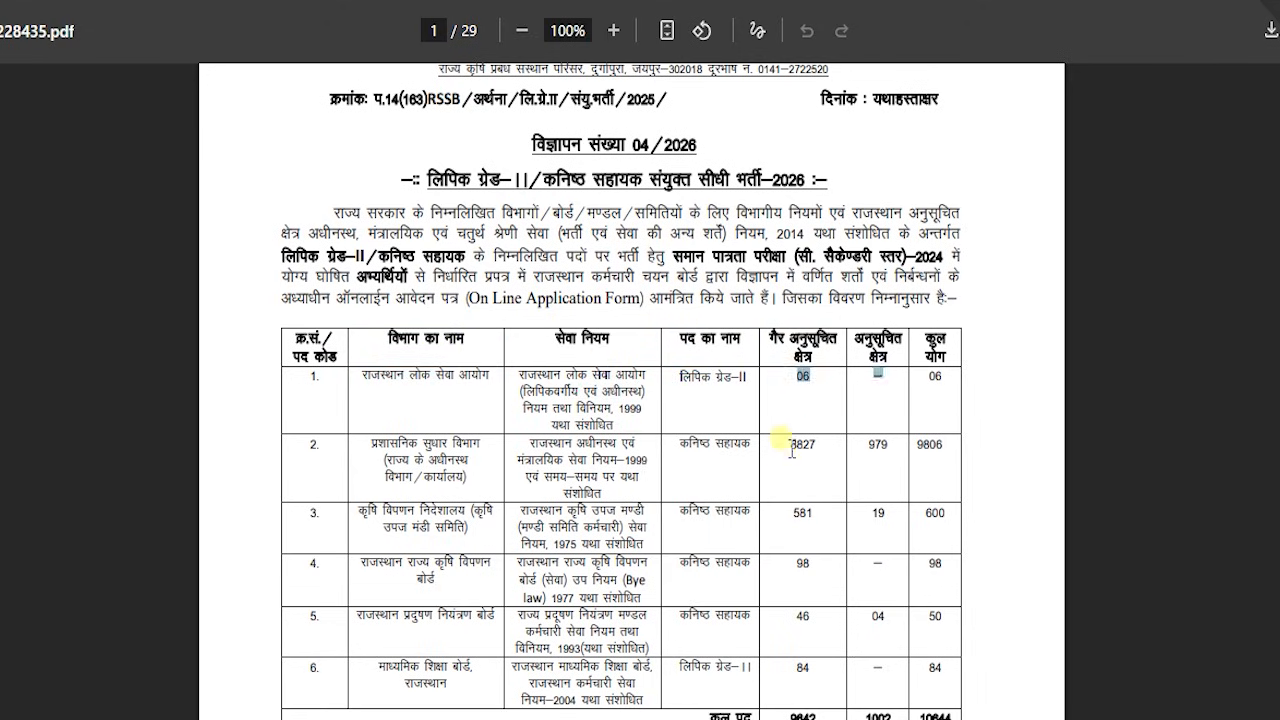
scroll(716, 488, down, 3)
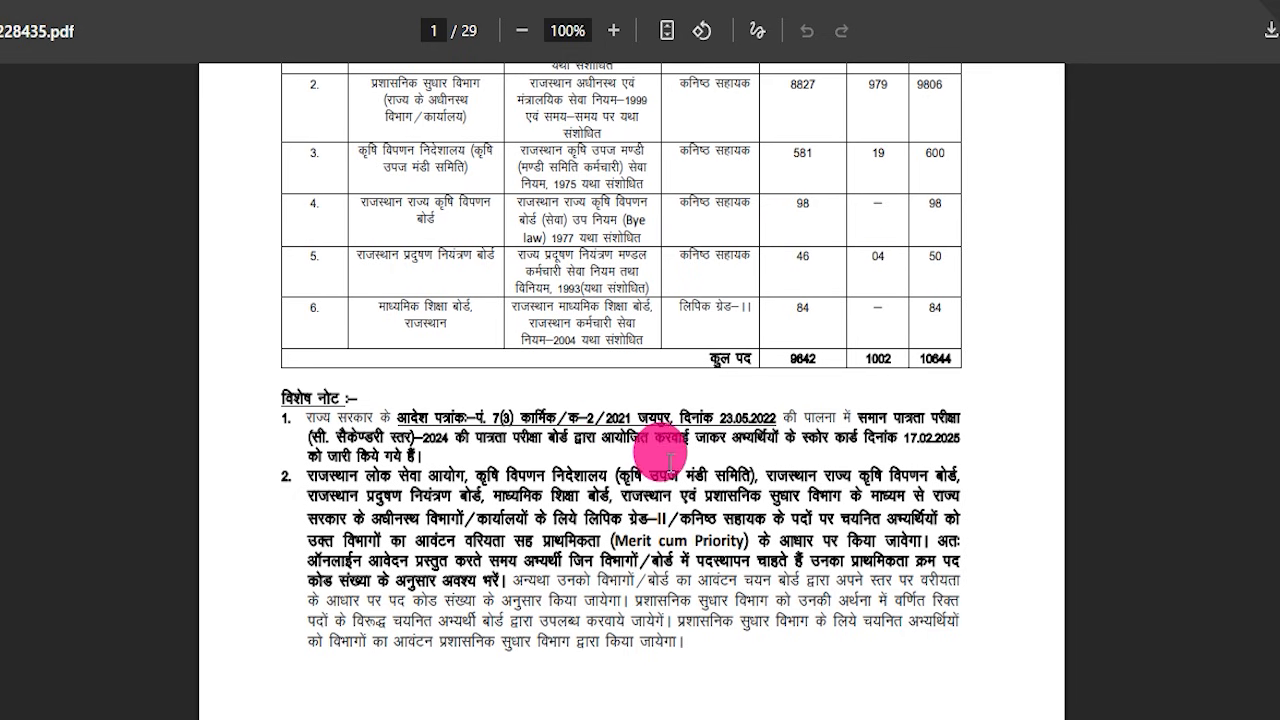
scroll(627, 396, down, 4)
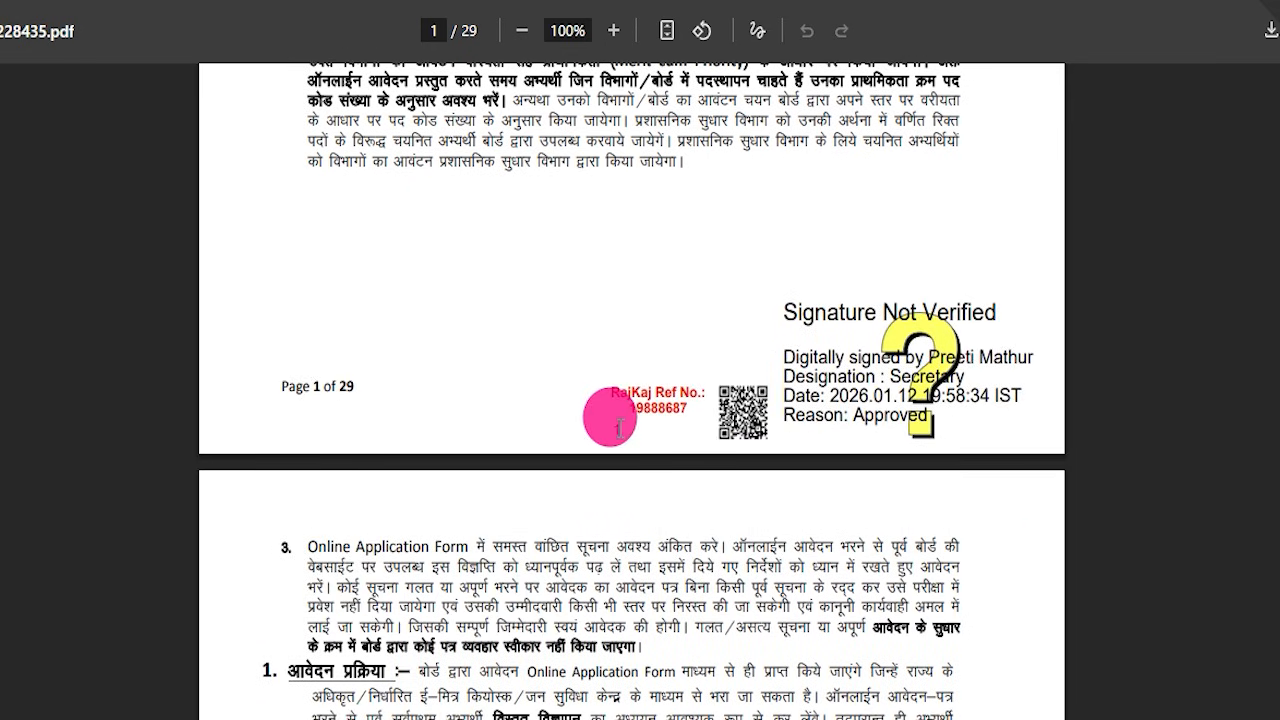
- Read through the remaining notification PDF, examining the application process, registration fees, category-wise vacancies, eligibility notes and certificate provisions up to page 29
scroll(714, 370, down, 3)
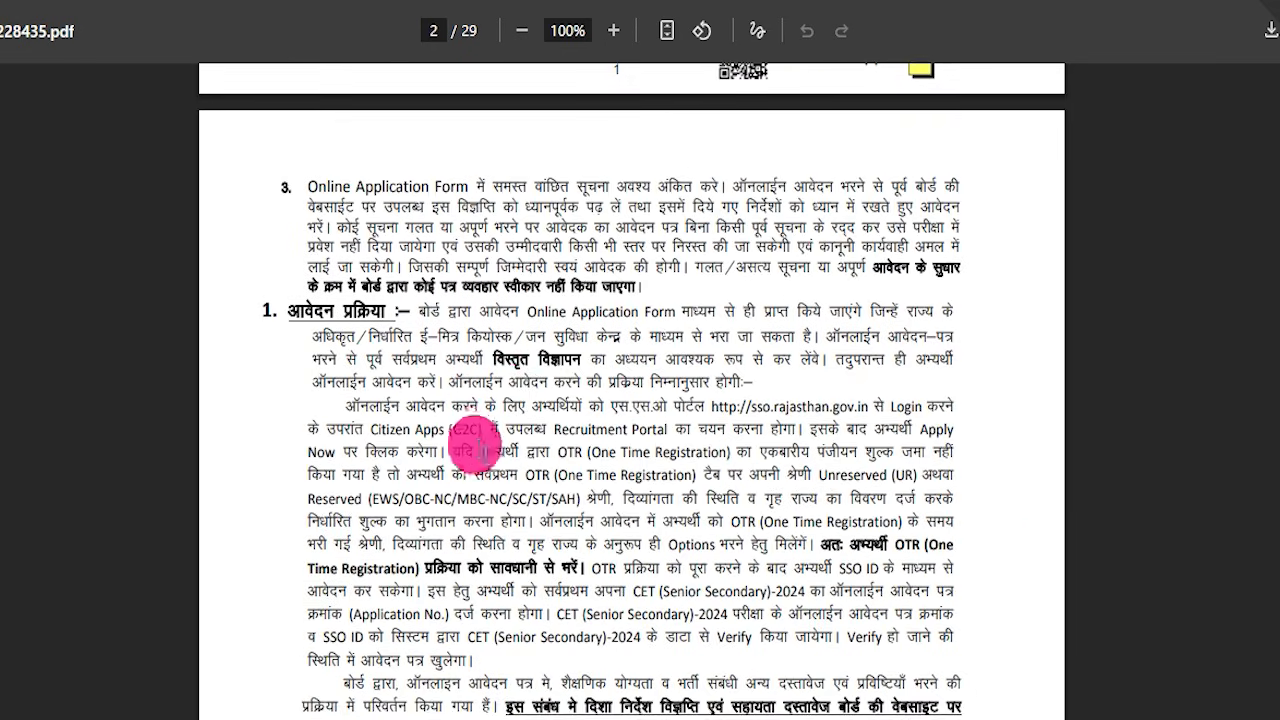
scroll(580, 435, down, 9)
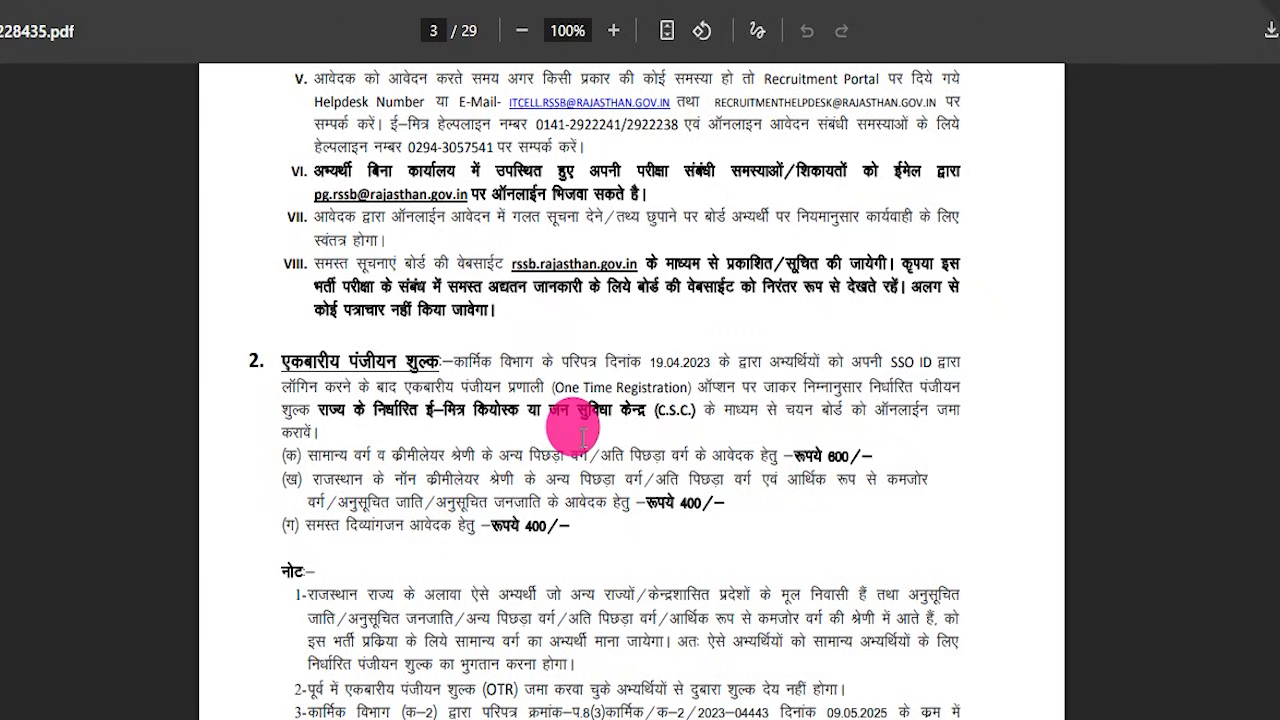
scroll(583, 436, down, 12)
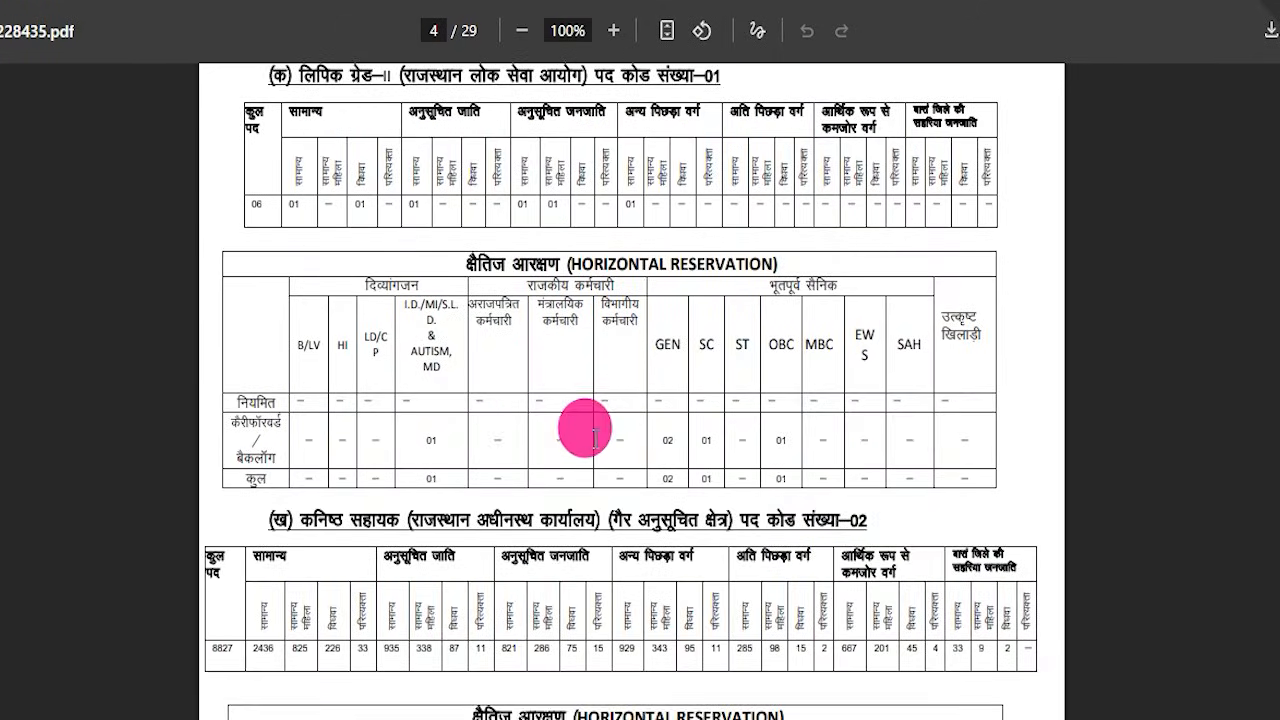
scroll(565, 432, down, 18)
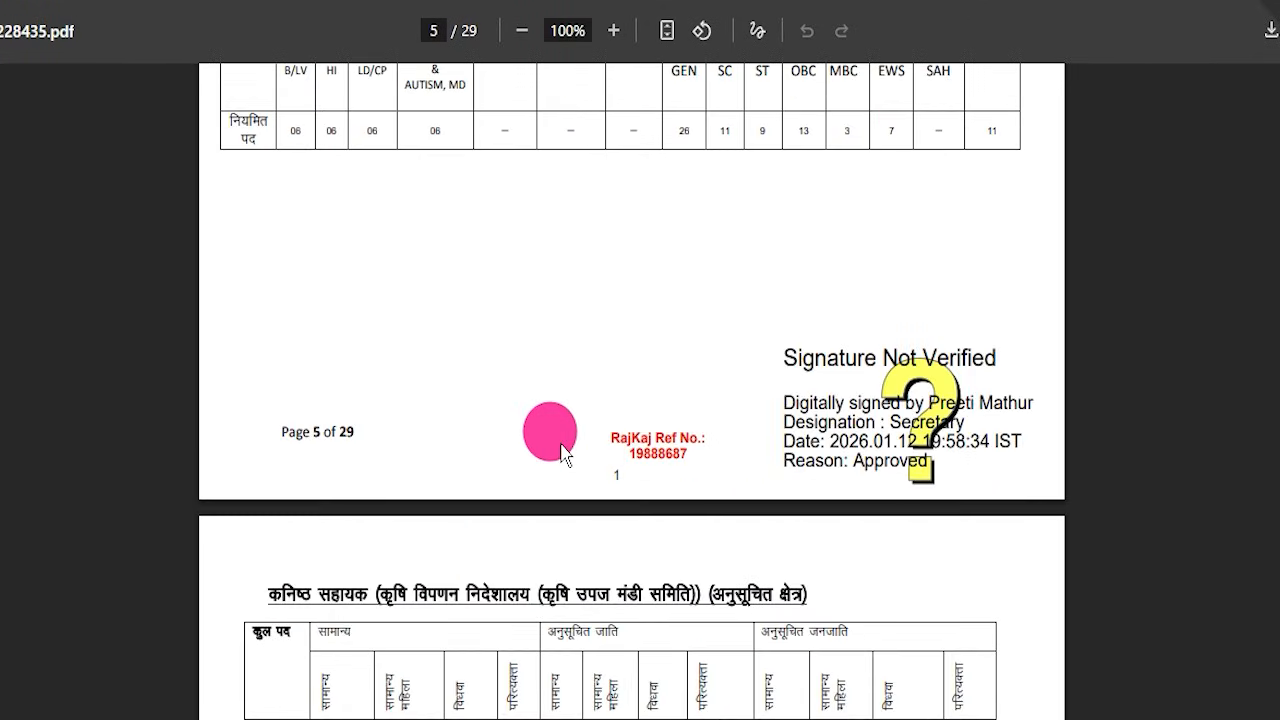
scroll(565, 455, down, 15)
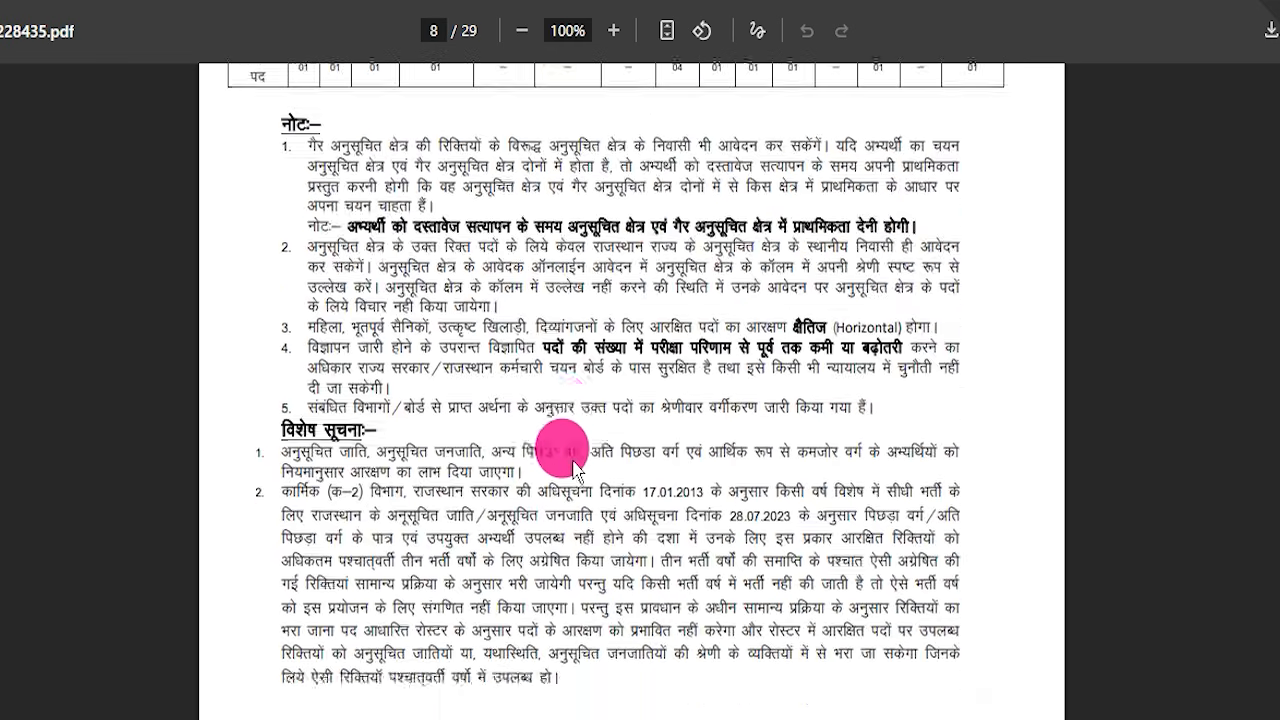
scroll(565, 450, down, 6)
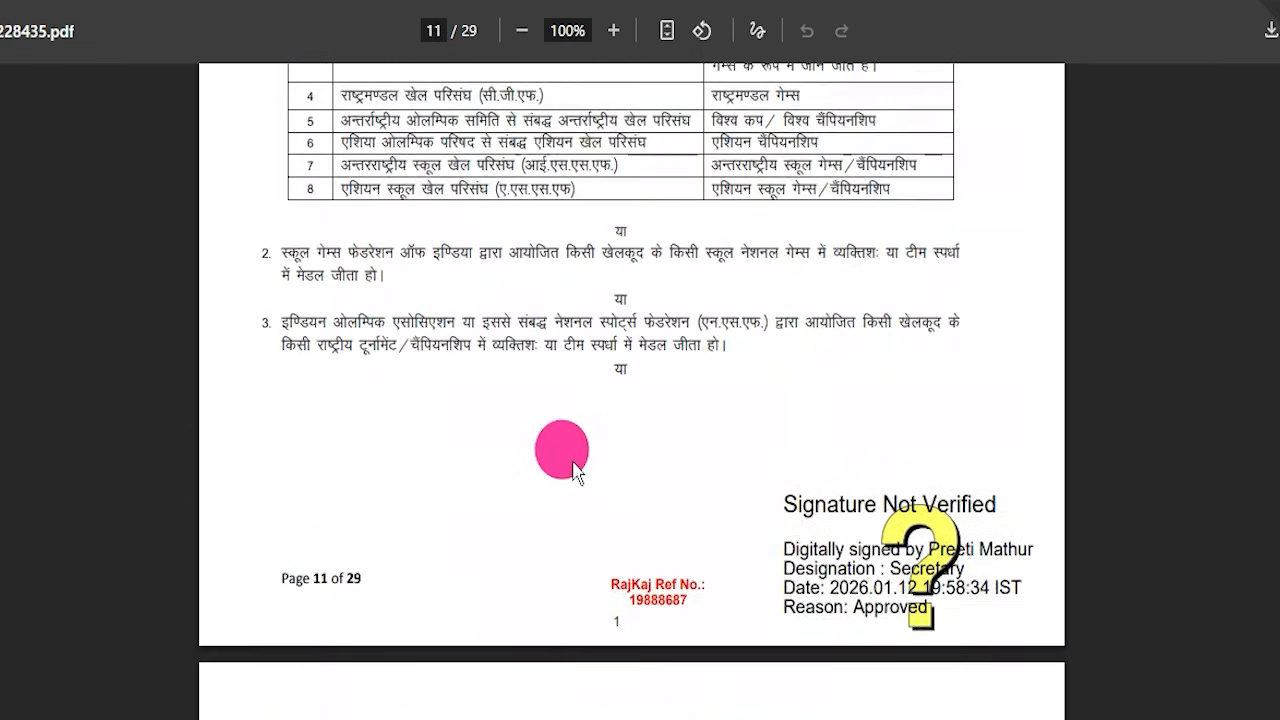
scroll(565, 468, down, 6)
scroll(545, 460, down, 10)
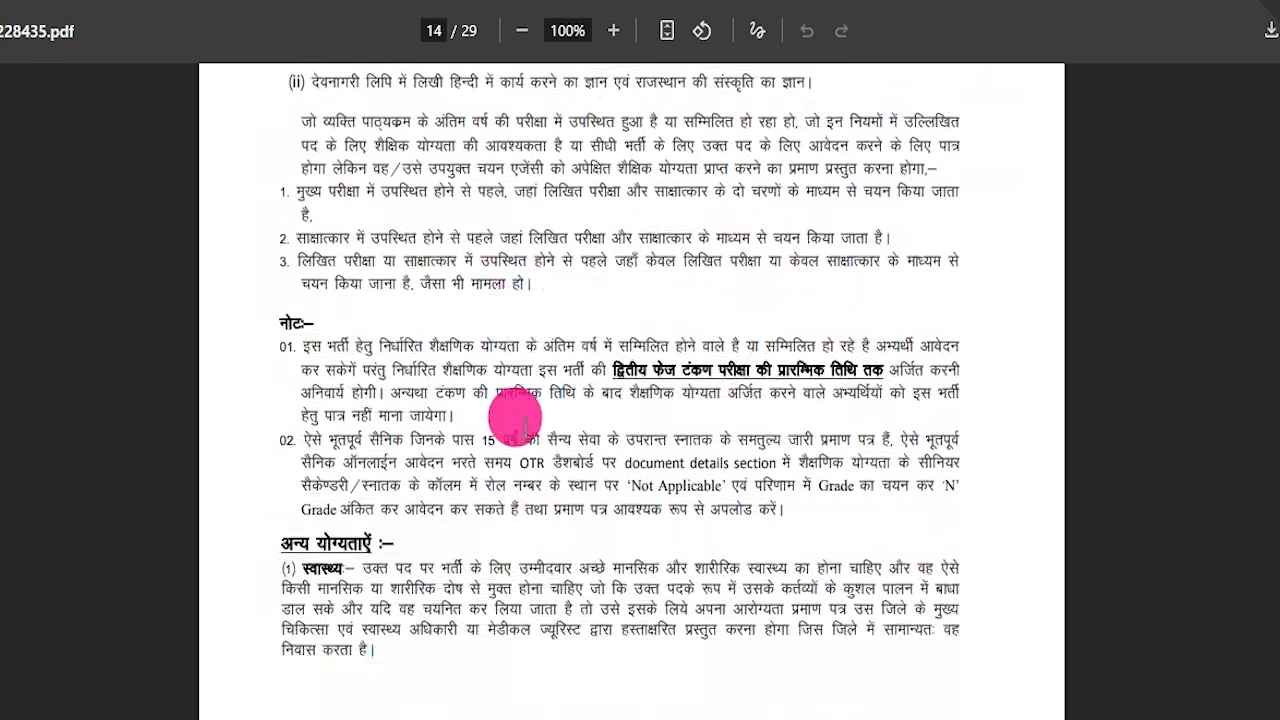
scroll(520, 415, down, 15)
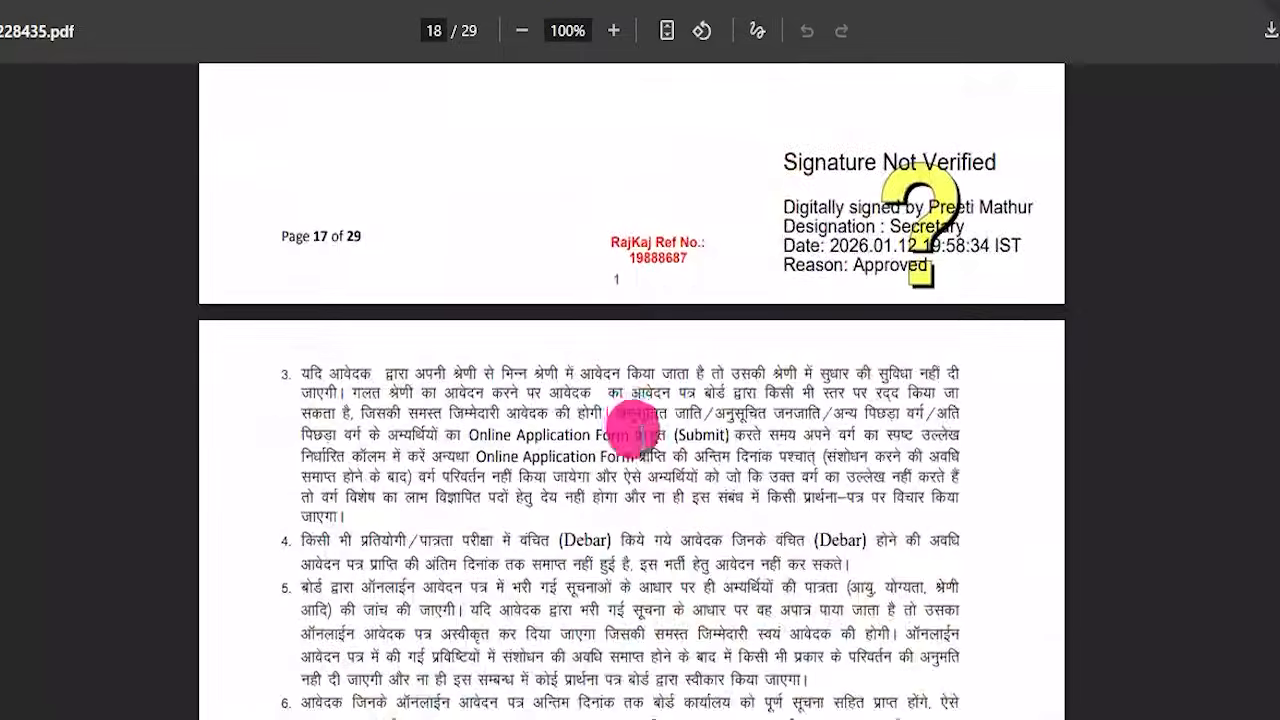
scroll(605, 393, down, 15)
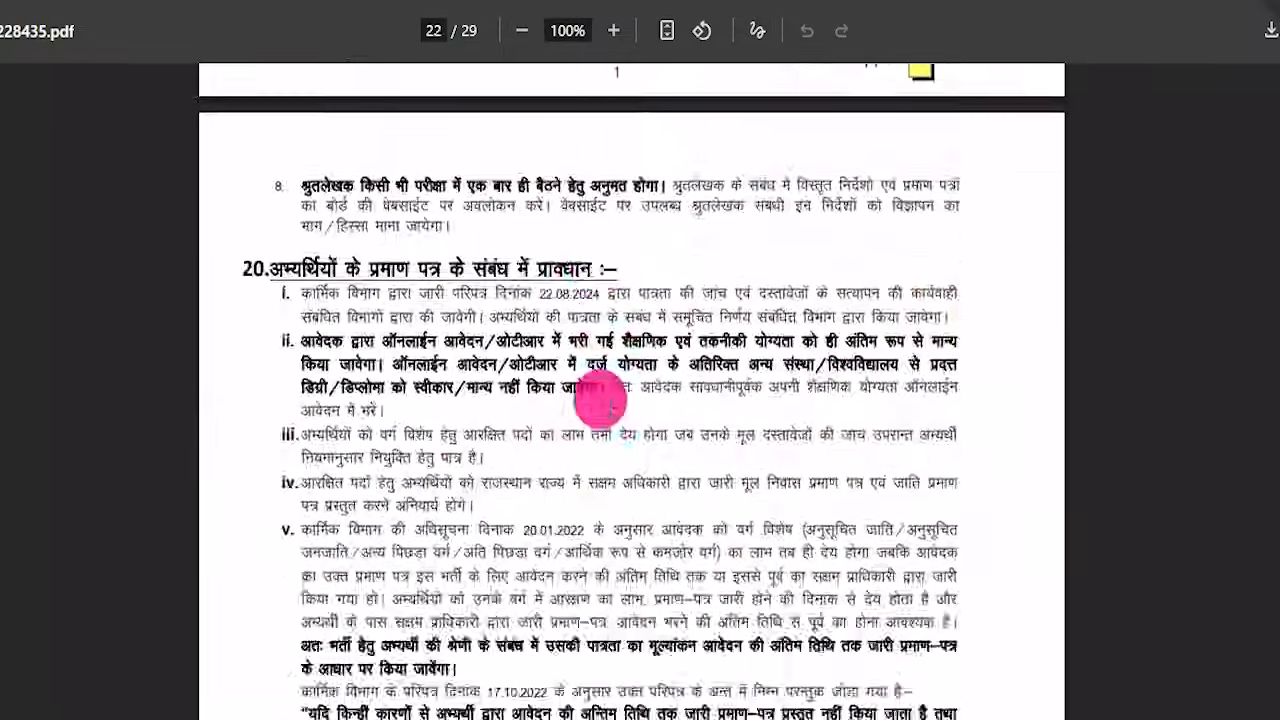
scroll(912, 478, down, 10)
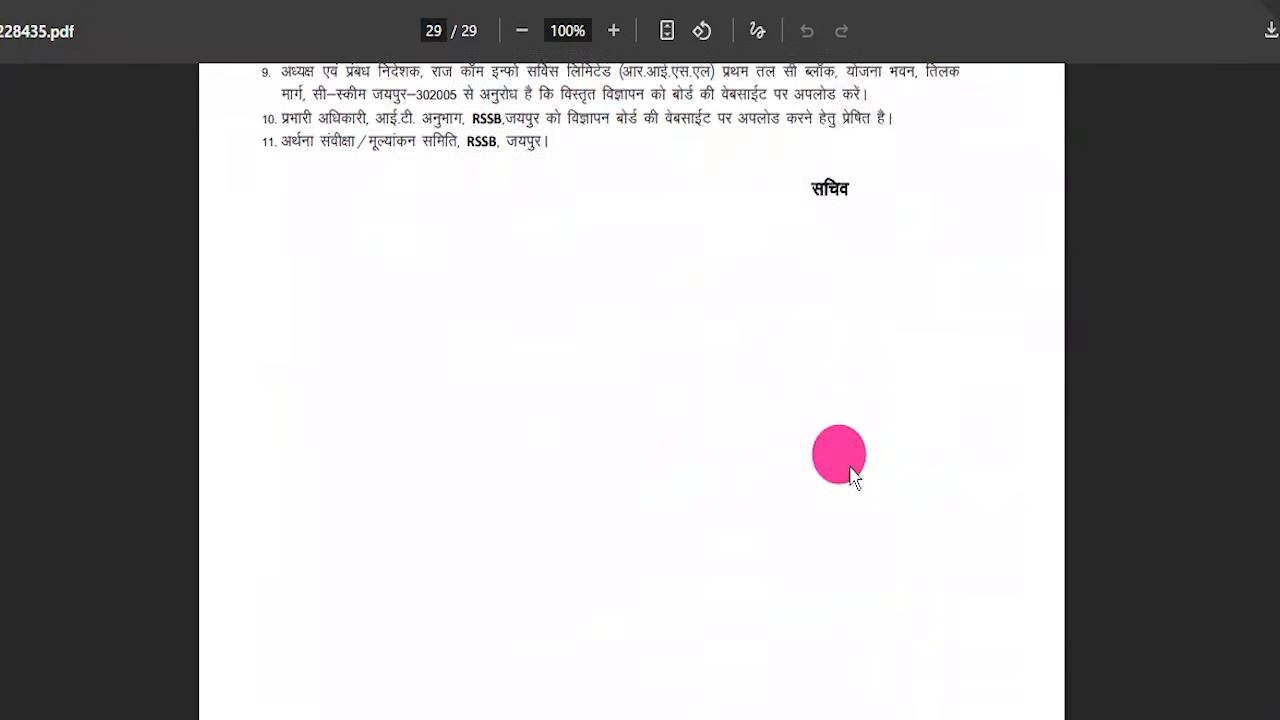
scroll(920, 495, down, 5)
scroll(632, 390, up, 20)
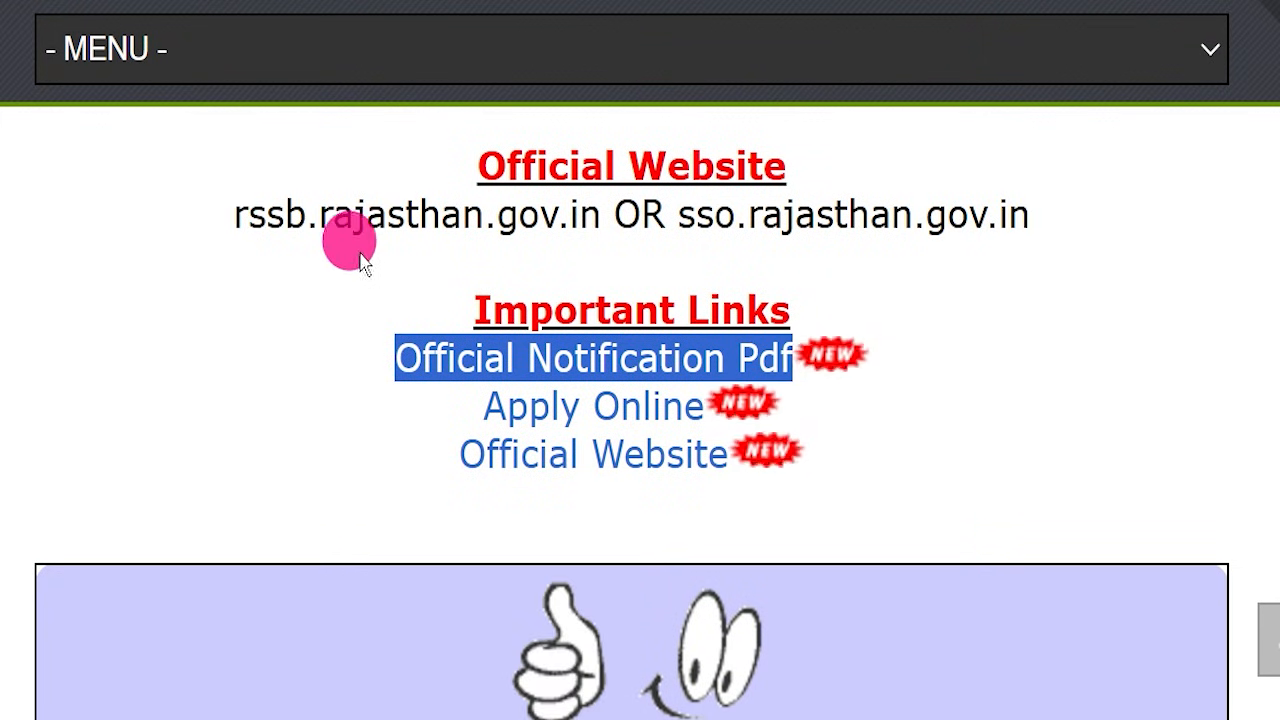
- Open the Rajasthan Single Sign On login page from the recruitment page's important links and mark the captcha field
drag(400, 386, 686, 406)
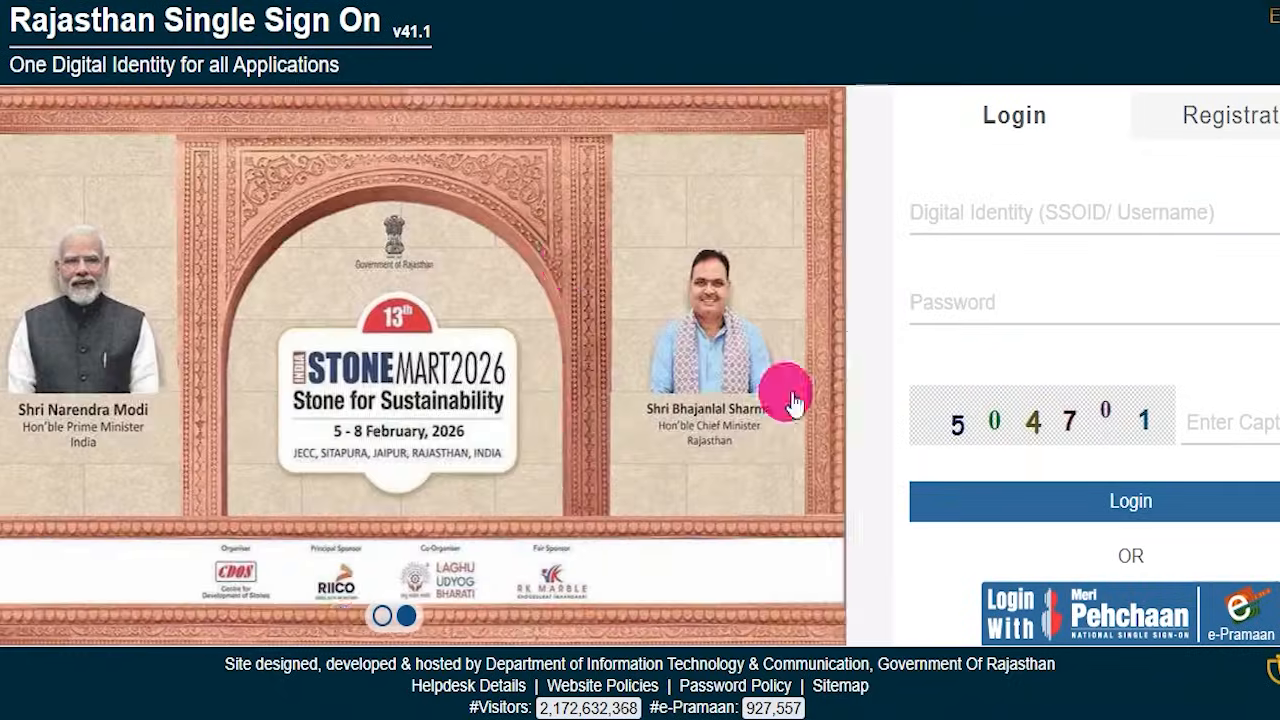
click(383, 616)
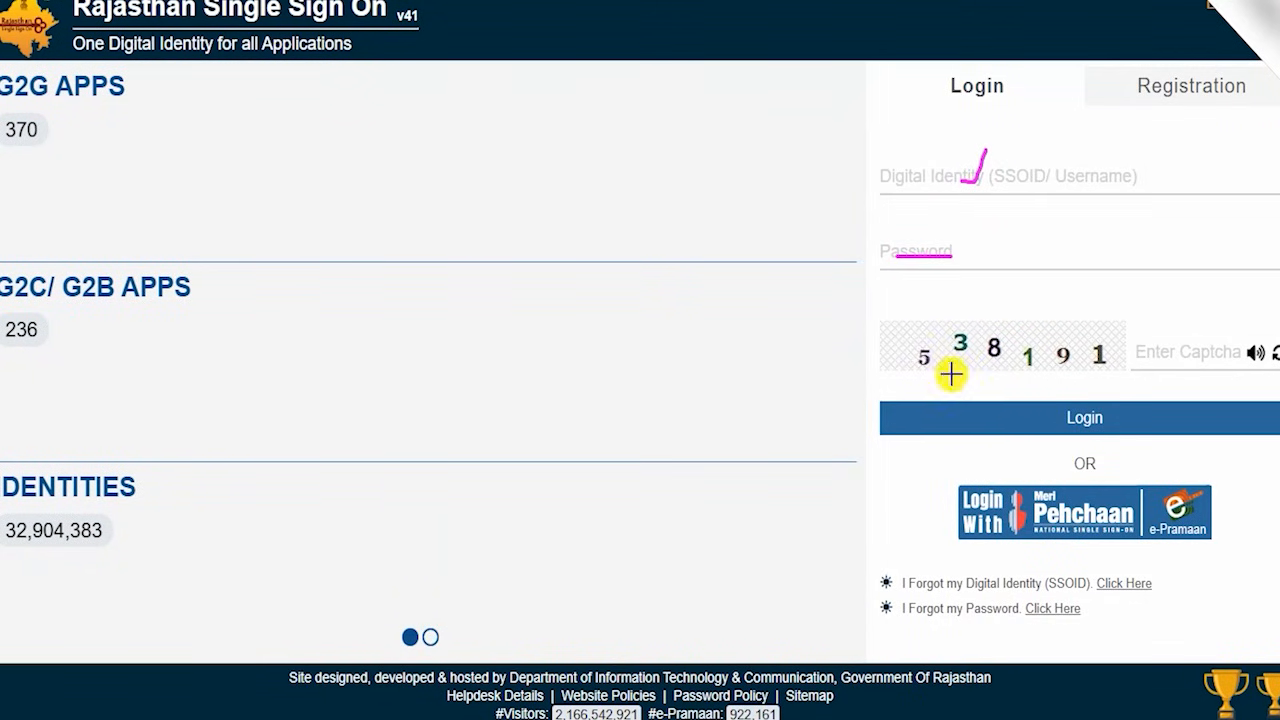
drag(1160, 349, 1203, 308)
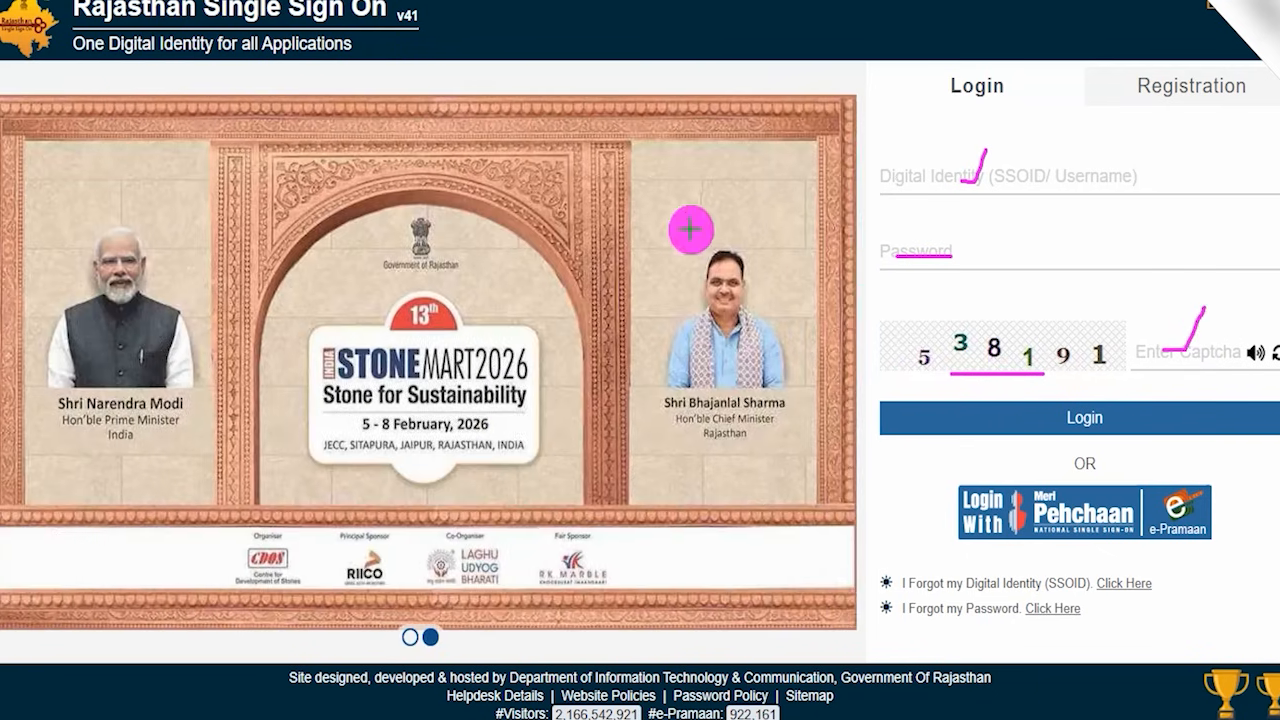
drag(688, 230, 835, 341)
mouse_move(883, 381)
mouse_down()
mouse_move(943, 409)
mouse_move(1032, 415)
mouse_up()
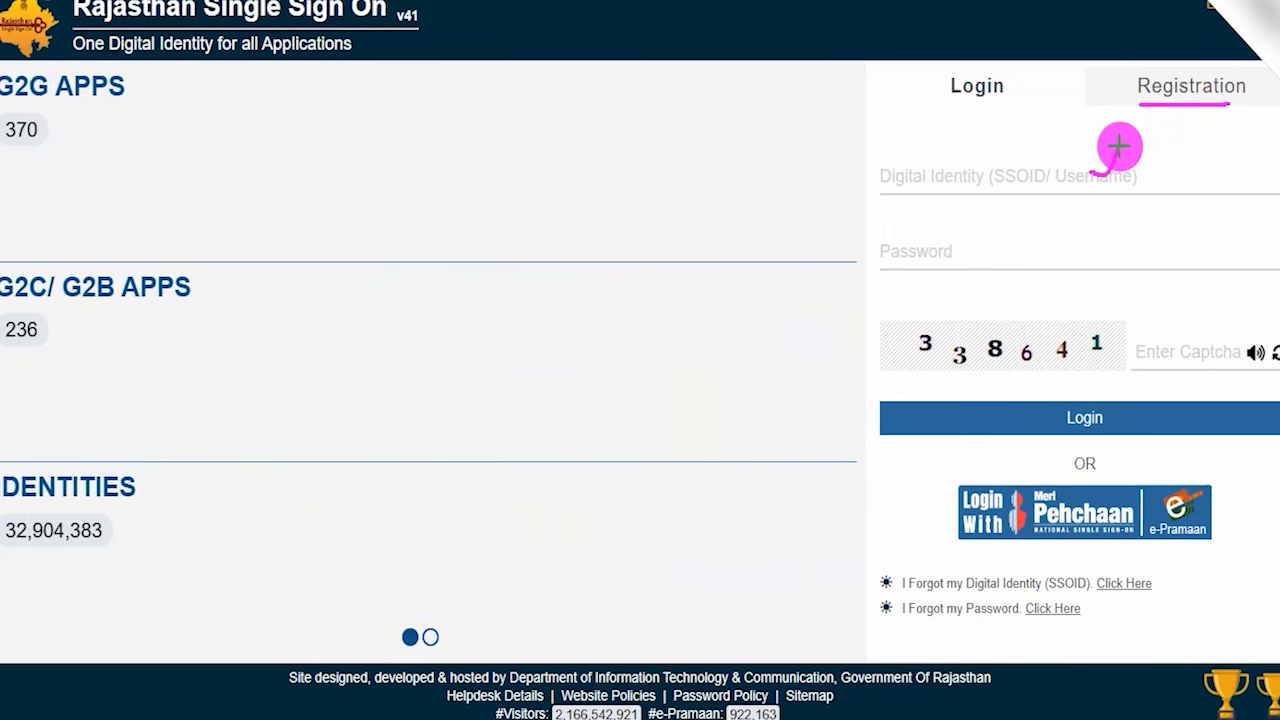
- Mark the password and captcha fields on the login form, and log in to the SSO portal
drag(984, 248, 1008, 218)
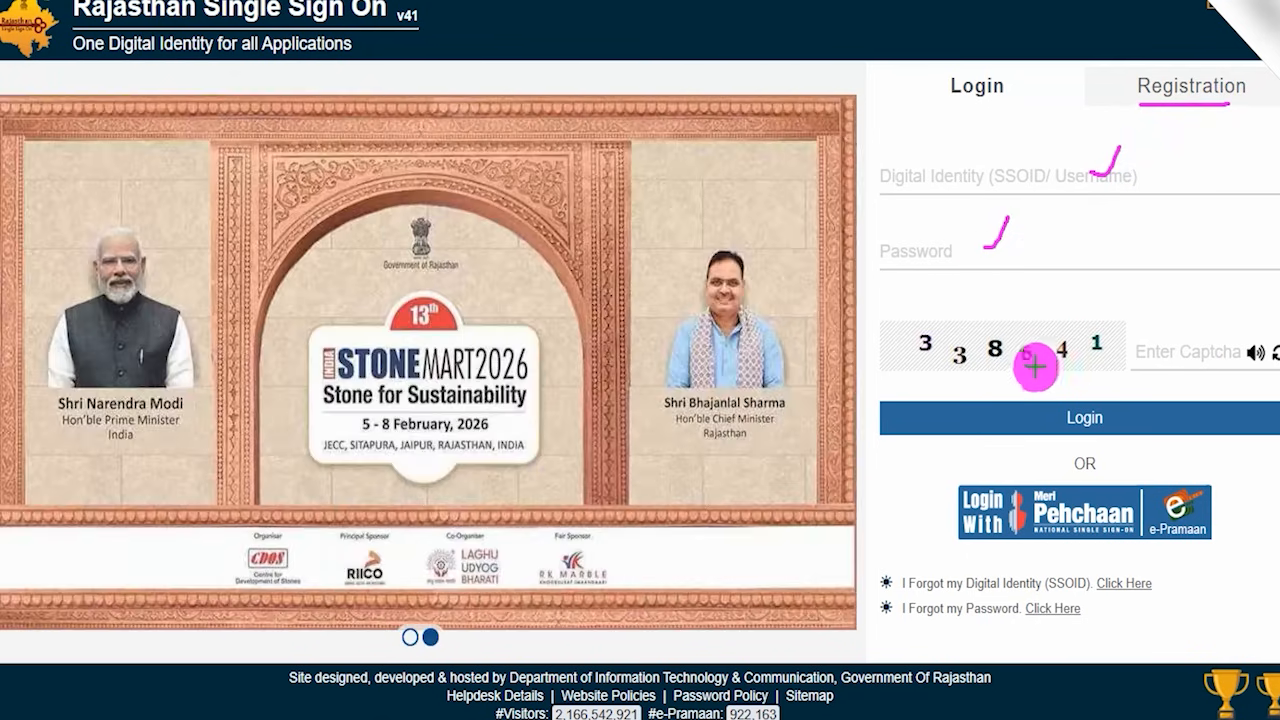
drag(1150, 360, 1190, 316)
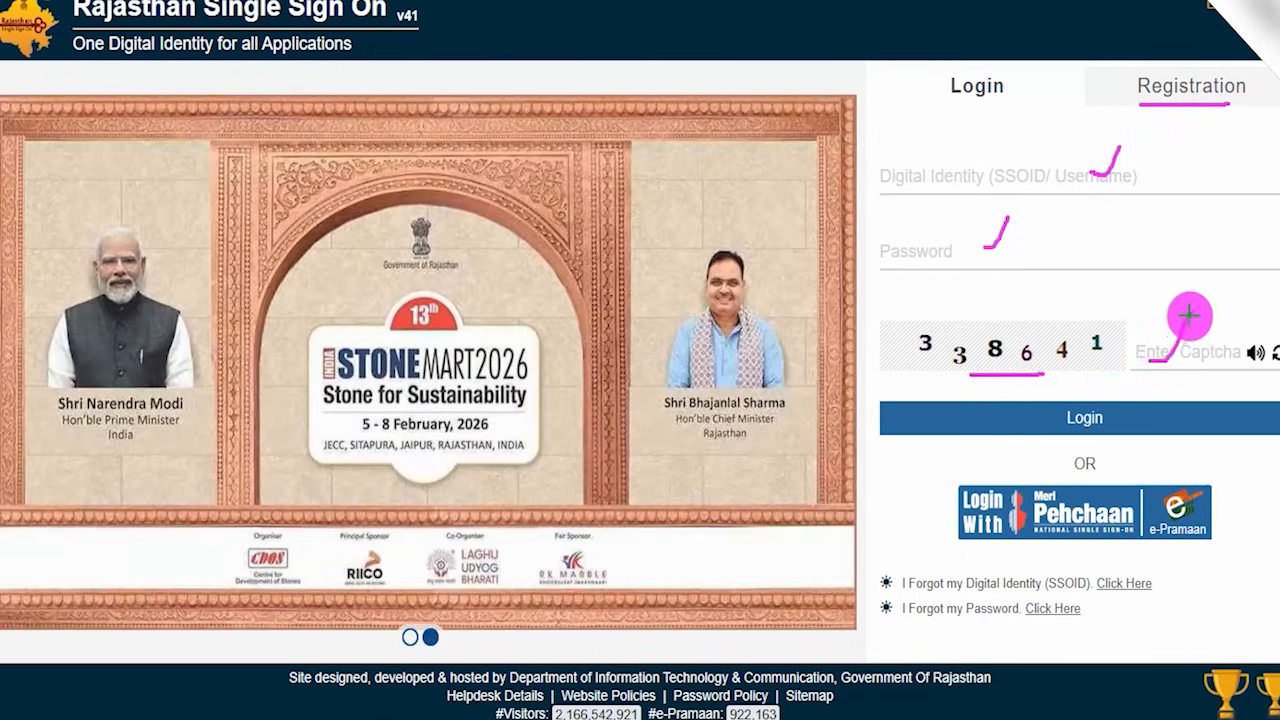
click(1150, 410)
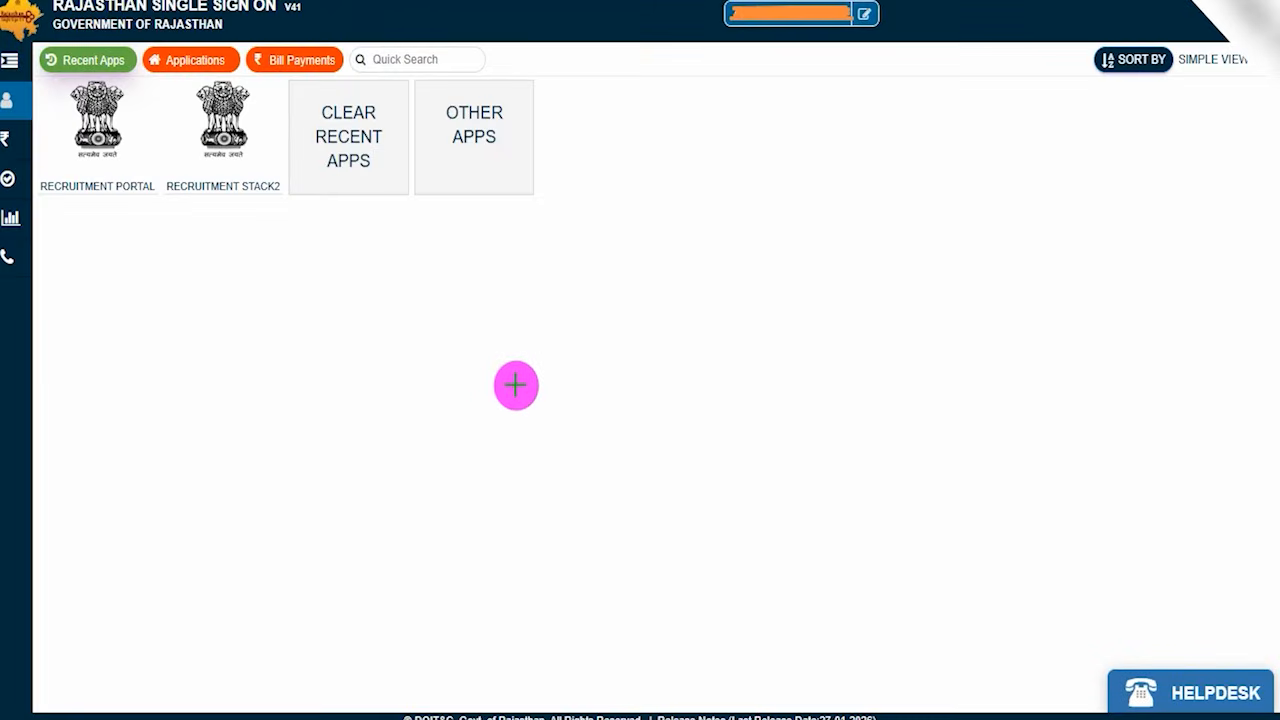
- Open the Recruitment Portal from the recent apps and review the Basic Details and Permanent Address sections of the Edit Details form
drag(143, 488, 98, 205)
click(100, 170)
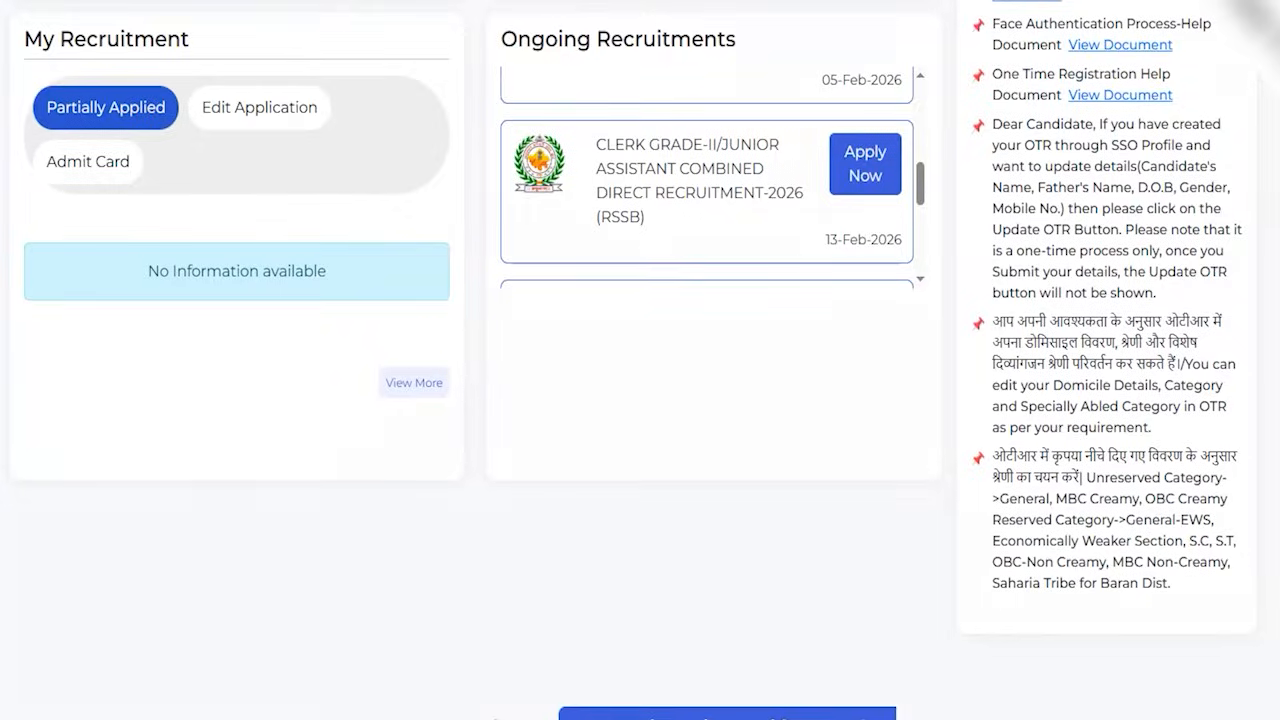
drag(484, 13, 762, 60)
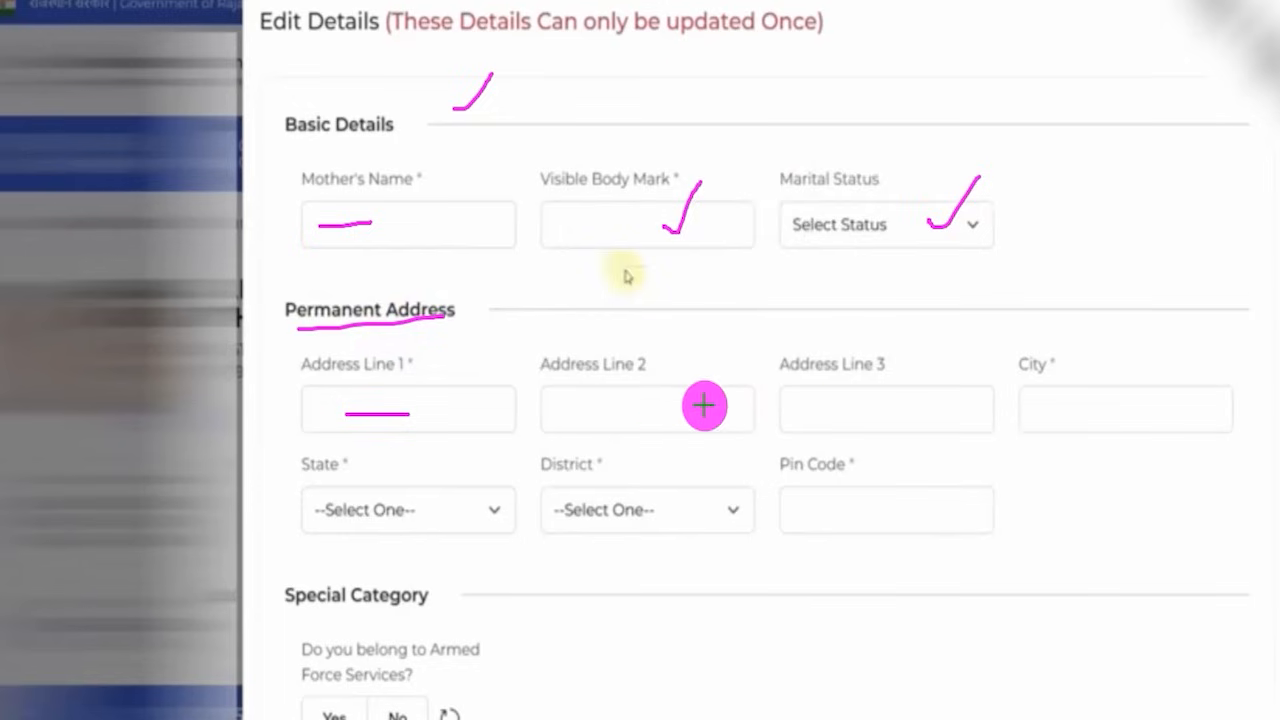
scroll(595, 442, down, 5)
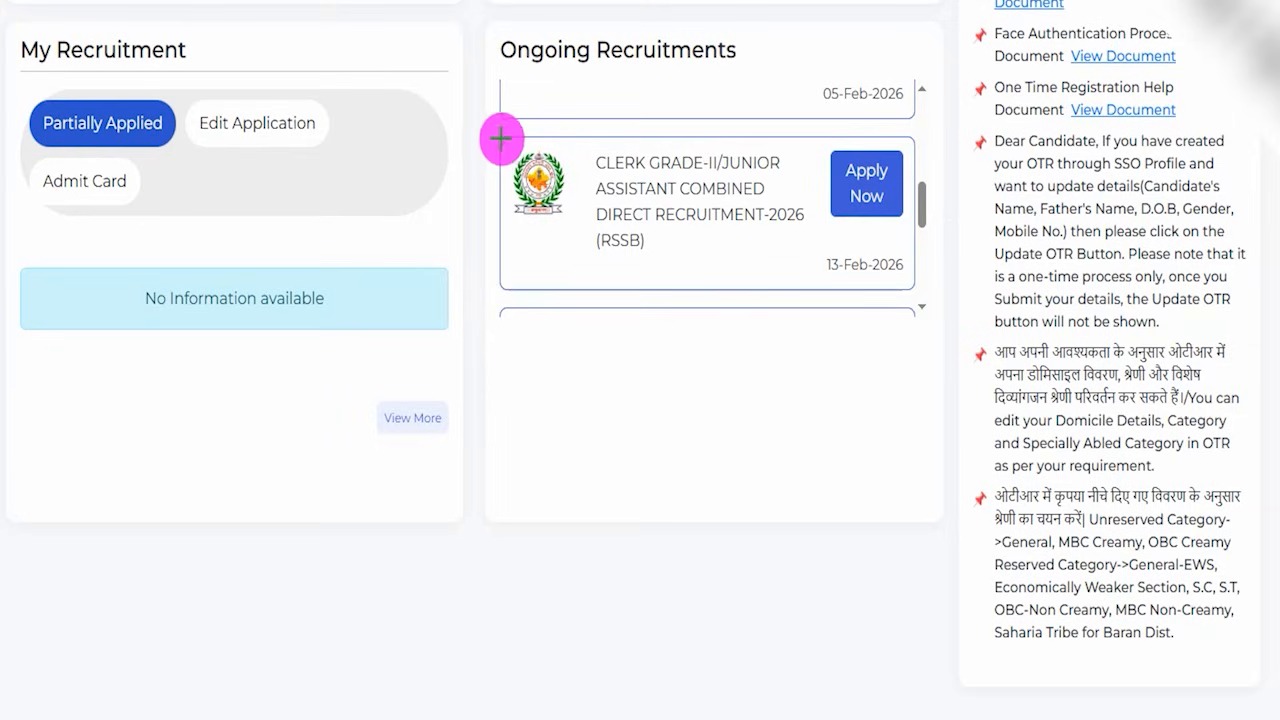
- Mark the CLERK GRADE-II/JUNIOR ASSISTANT recruitment under Ongoing Recruitments, and the CET Application Number field in the Disclaimer
drag(490, 27, 741, 69)
mouse_move(489, 128)
mouse_down()
mouse_move(686, 146)
mouse_move(842, 187)
mouse_move(880, 203)
mouse_move(931, 297)
mouse_up()
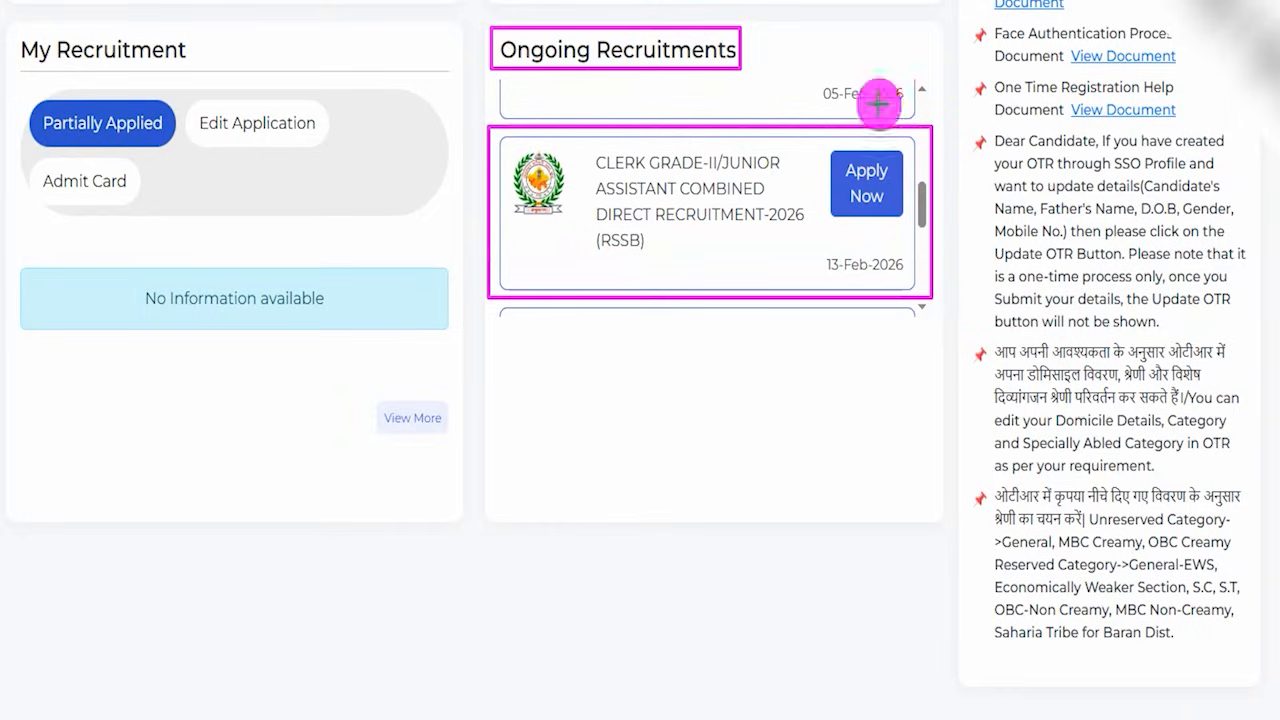
mouse_move(898, 194)
mouse_down()
mouse_move(920, 129)
mouse_move(937, 124)
mouse_up()
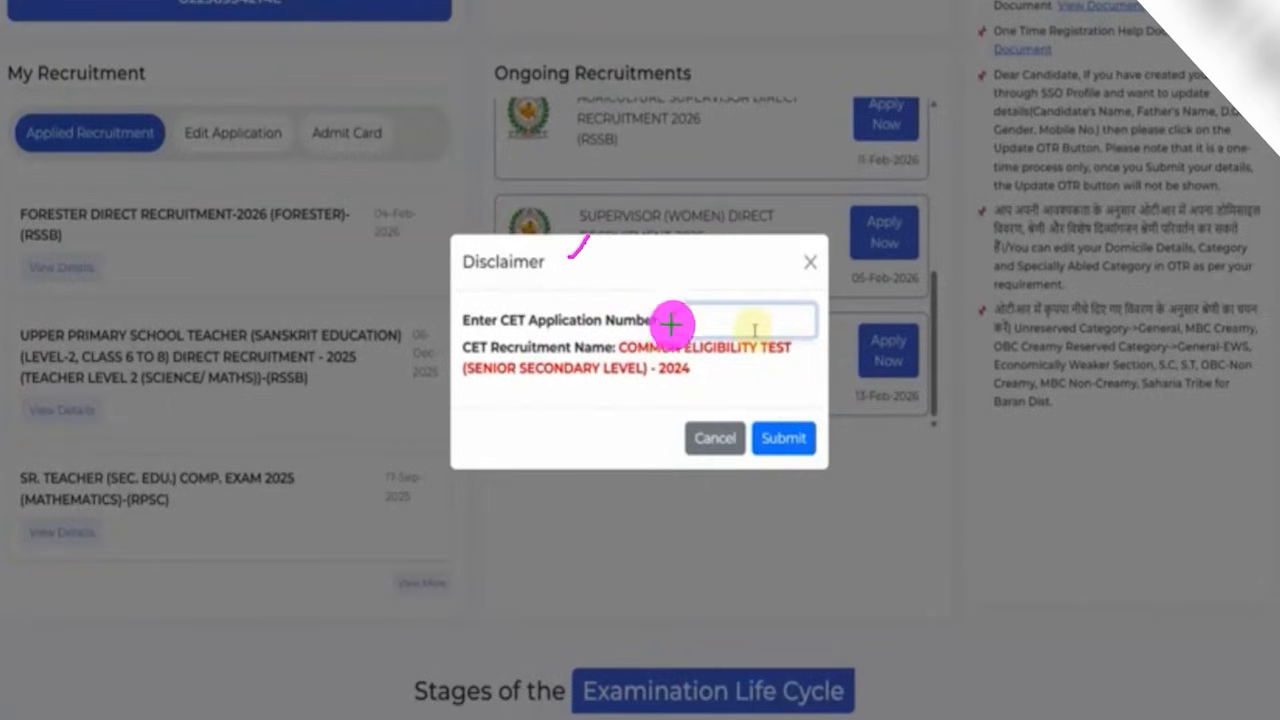
drag(766, 315, 801, 264)
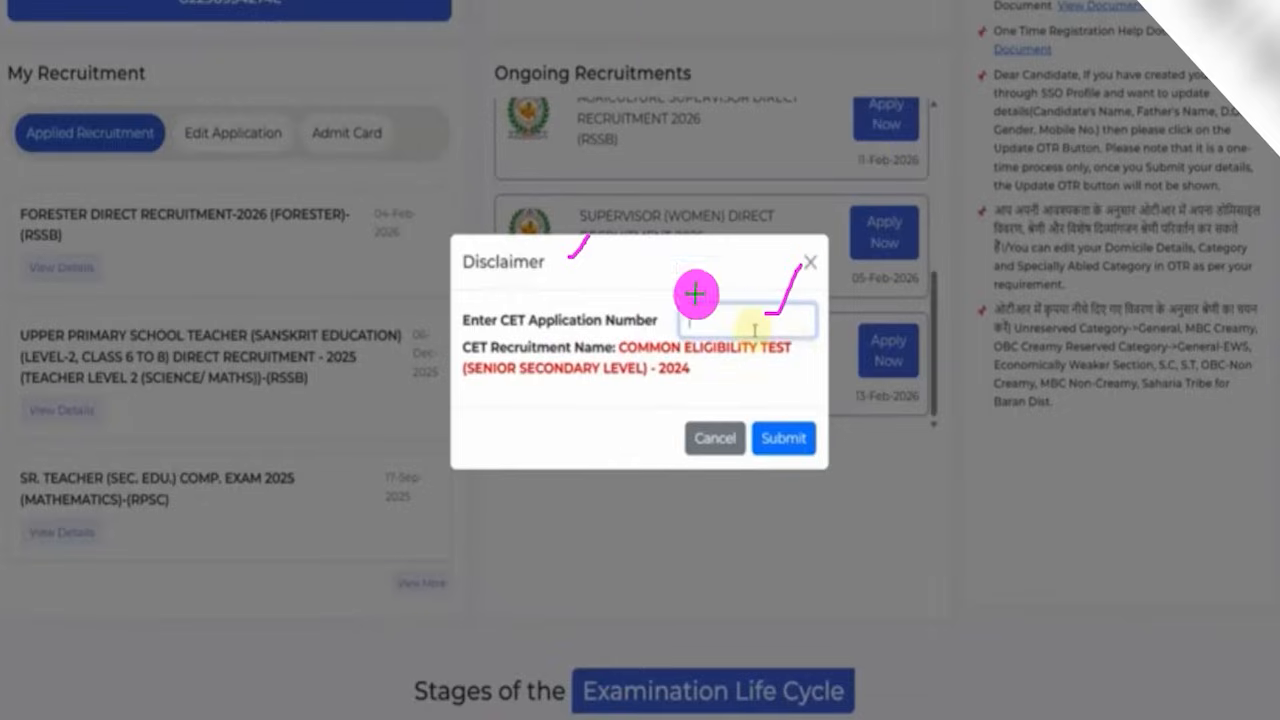
drag(877, 275, 808, 408)
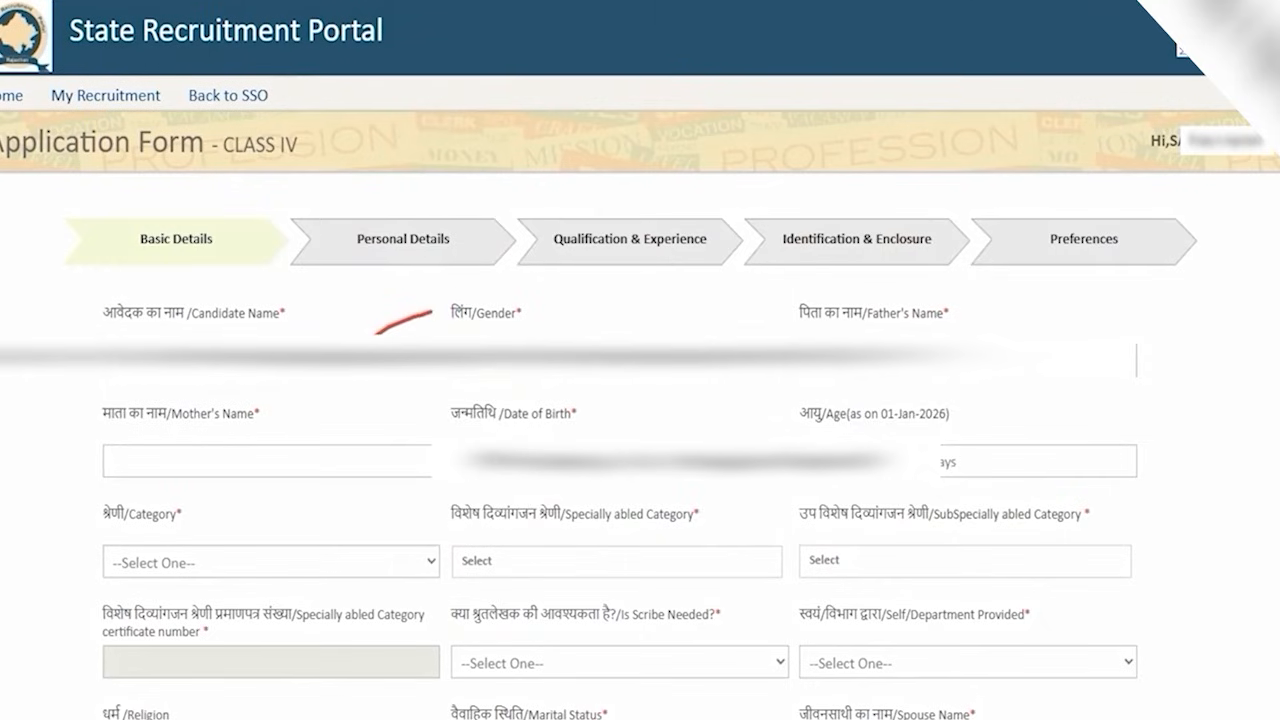
- Mark the Mother's Name field in the application form's Basic Details, and set the category to GENERAL
drag(318, 460, 428, 393)
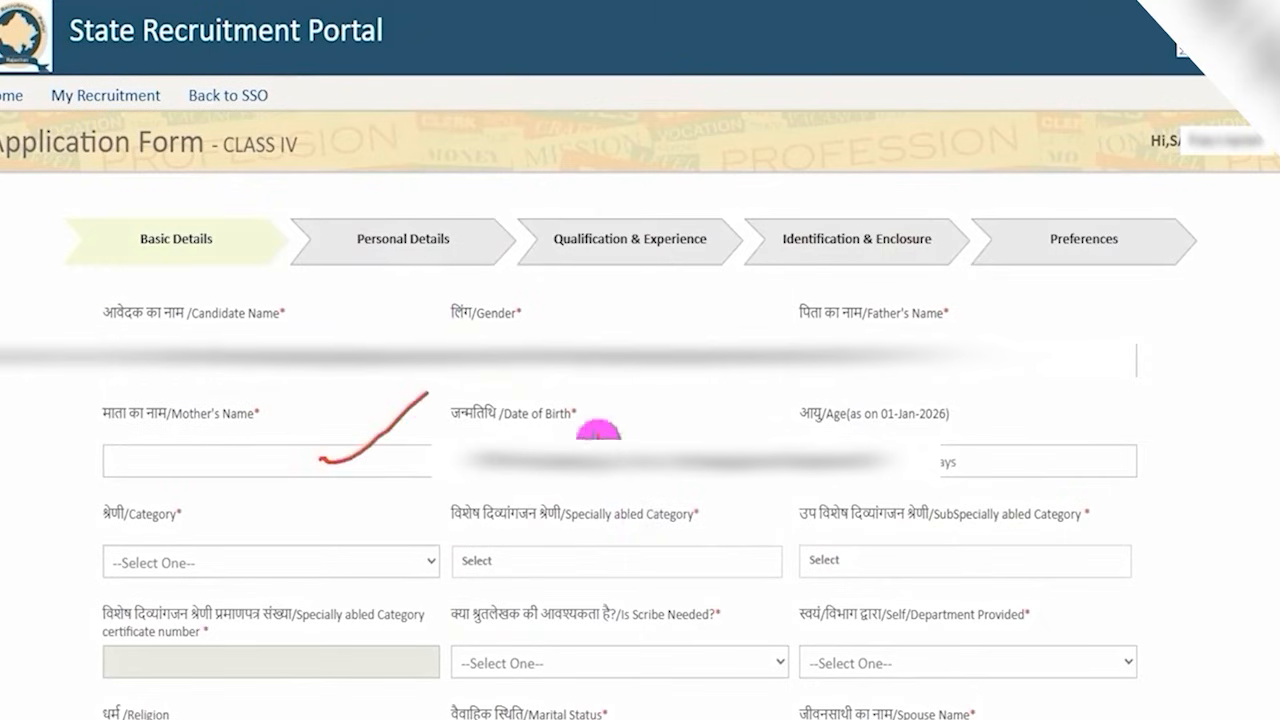
click(358, 565)
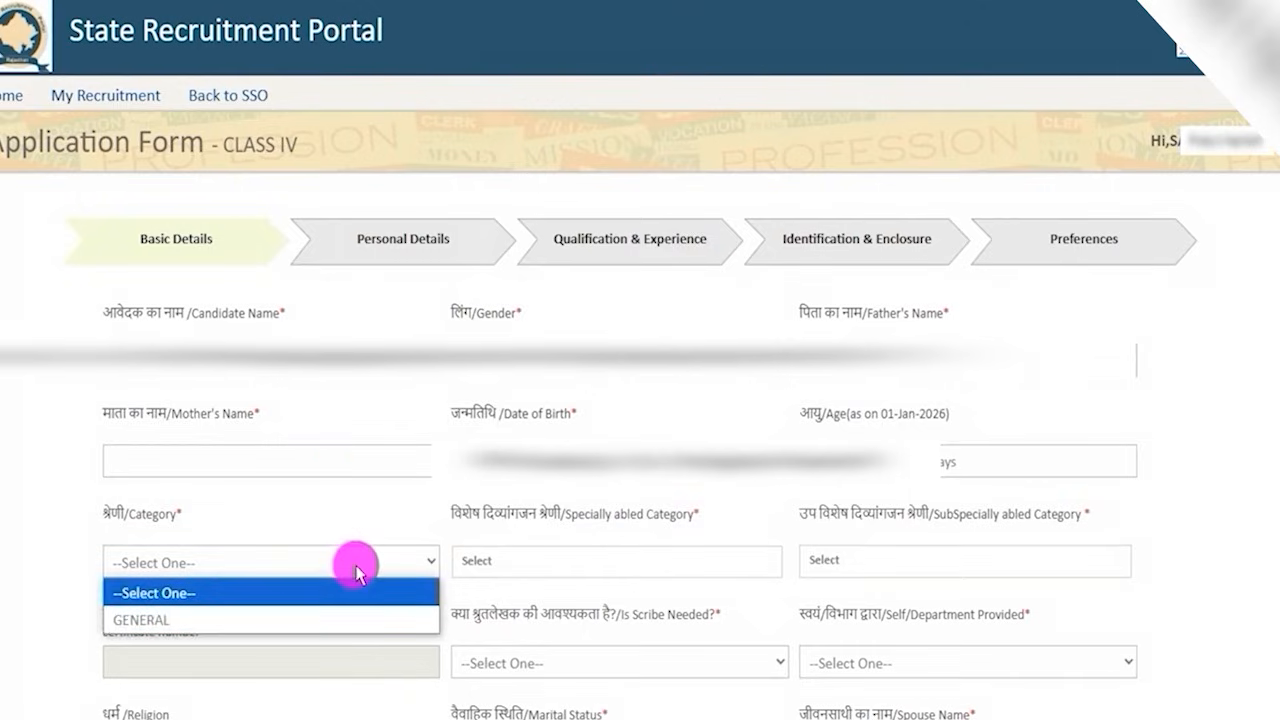
click(283, 621)
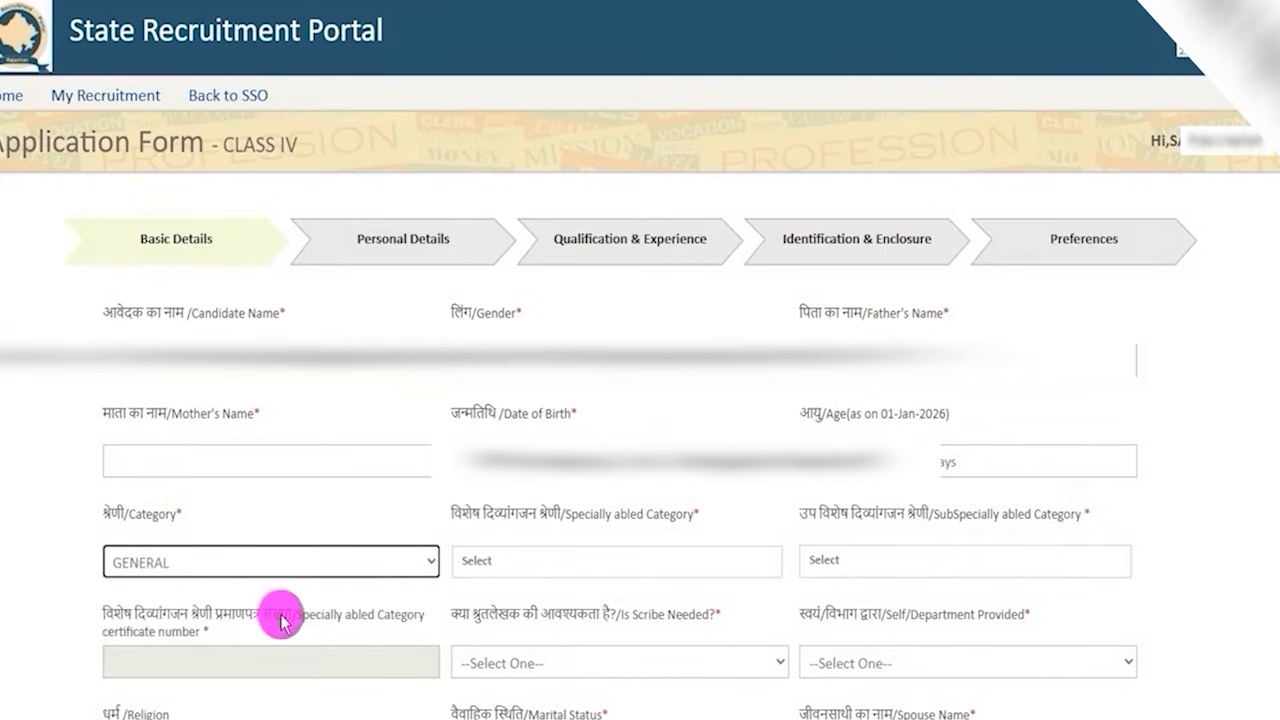
- Review the Specially abled Category options and set the field to Not Applicable
click(607, 566)
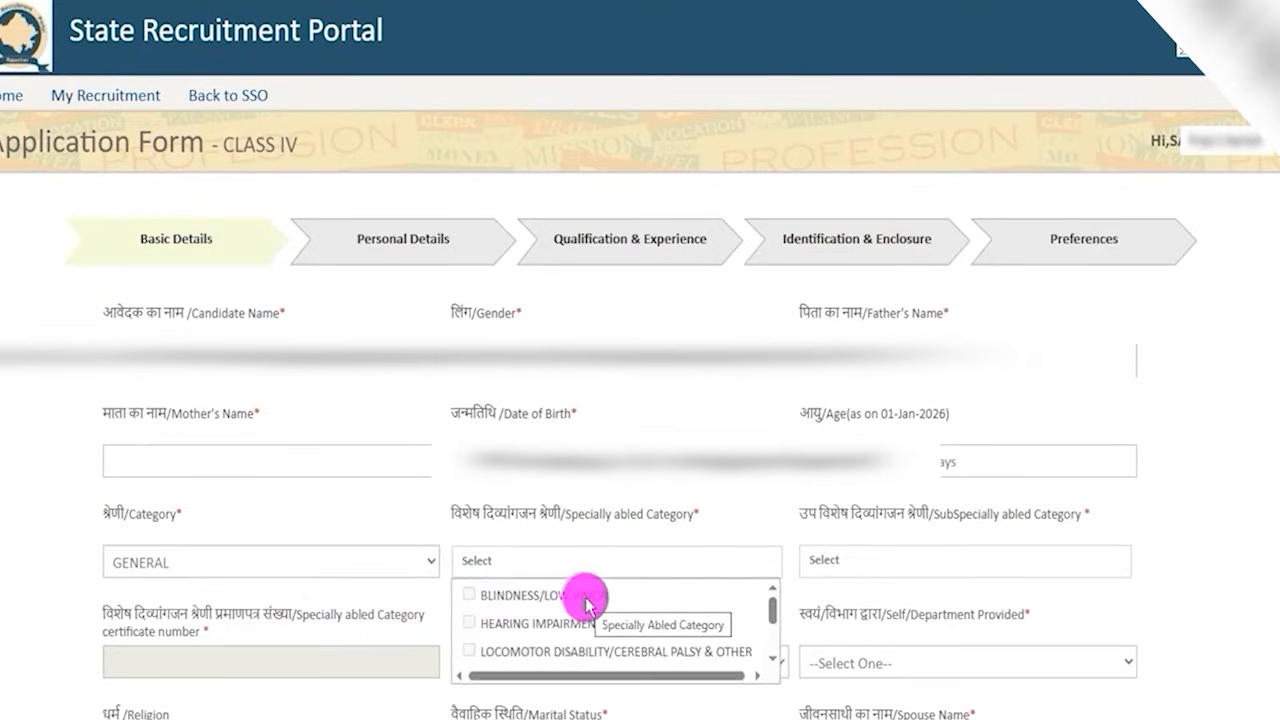
scroll(586, 610, down, 3)
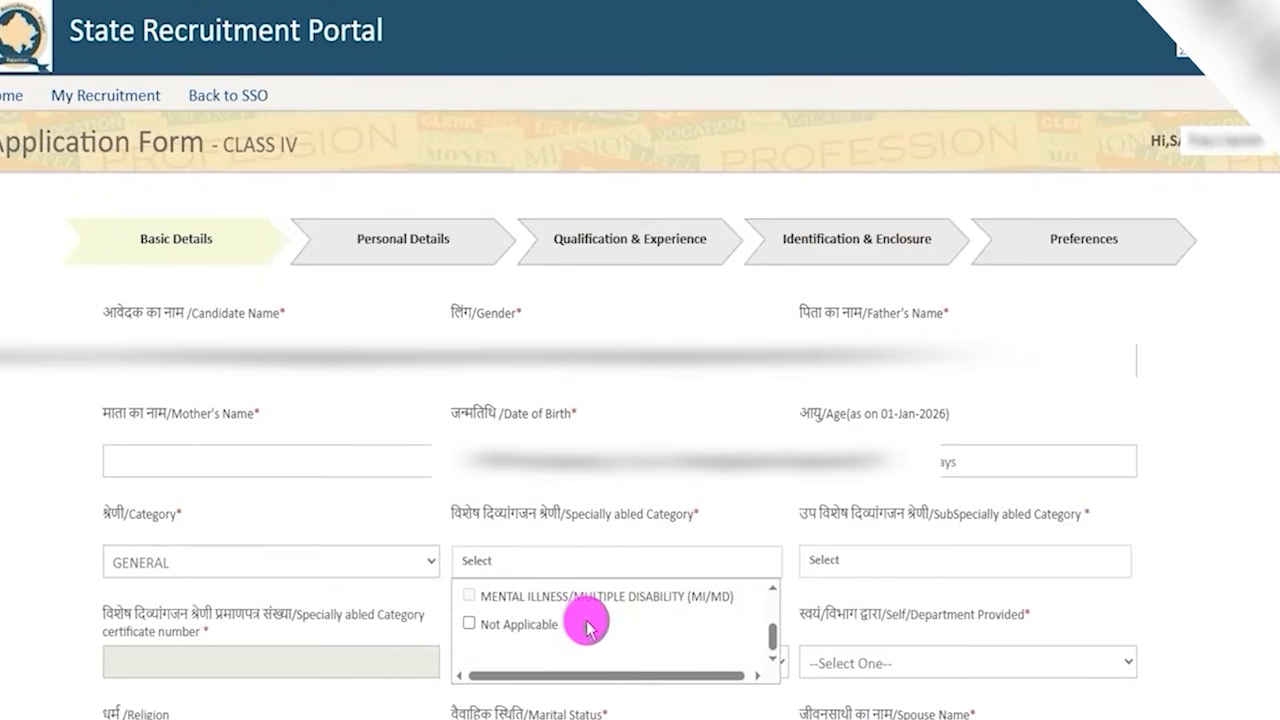
scroll(530, 632, up, 3)
scroll(527, 633, down, 3)
click(527, 630)
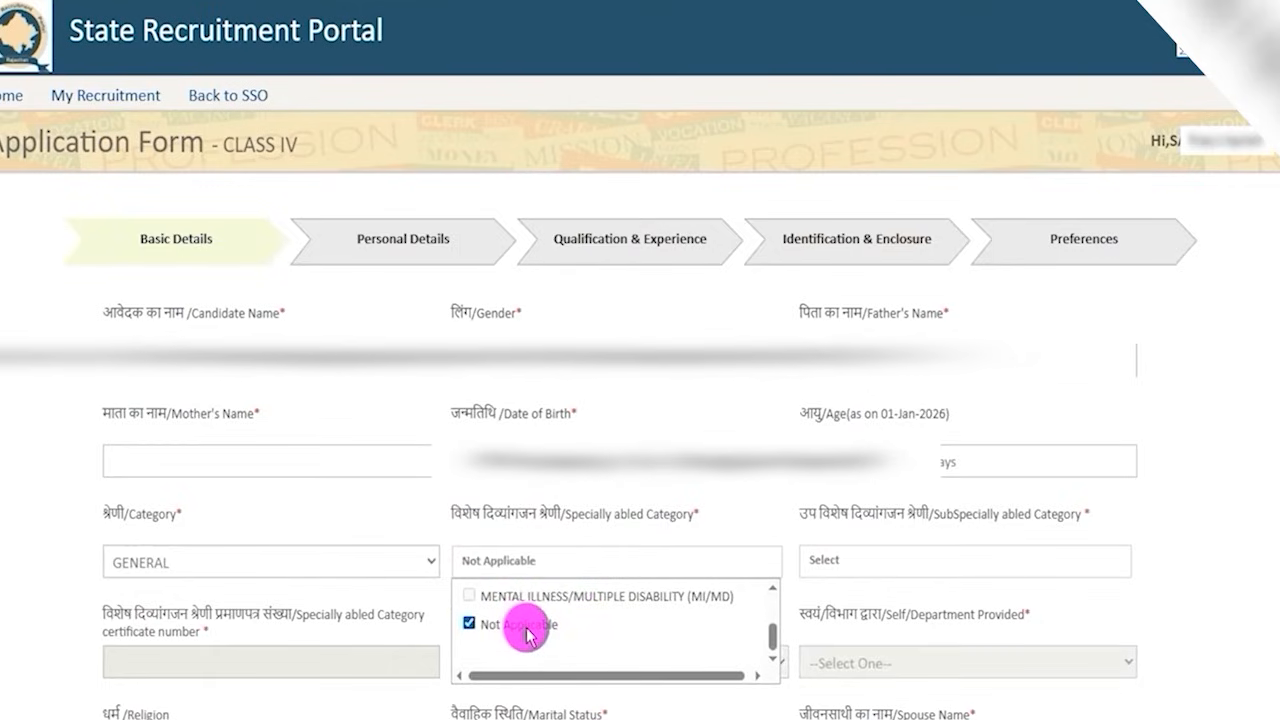
click(844, 589)
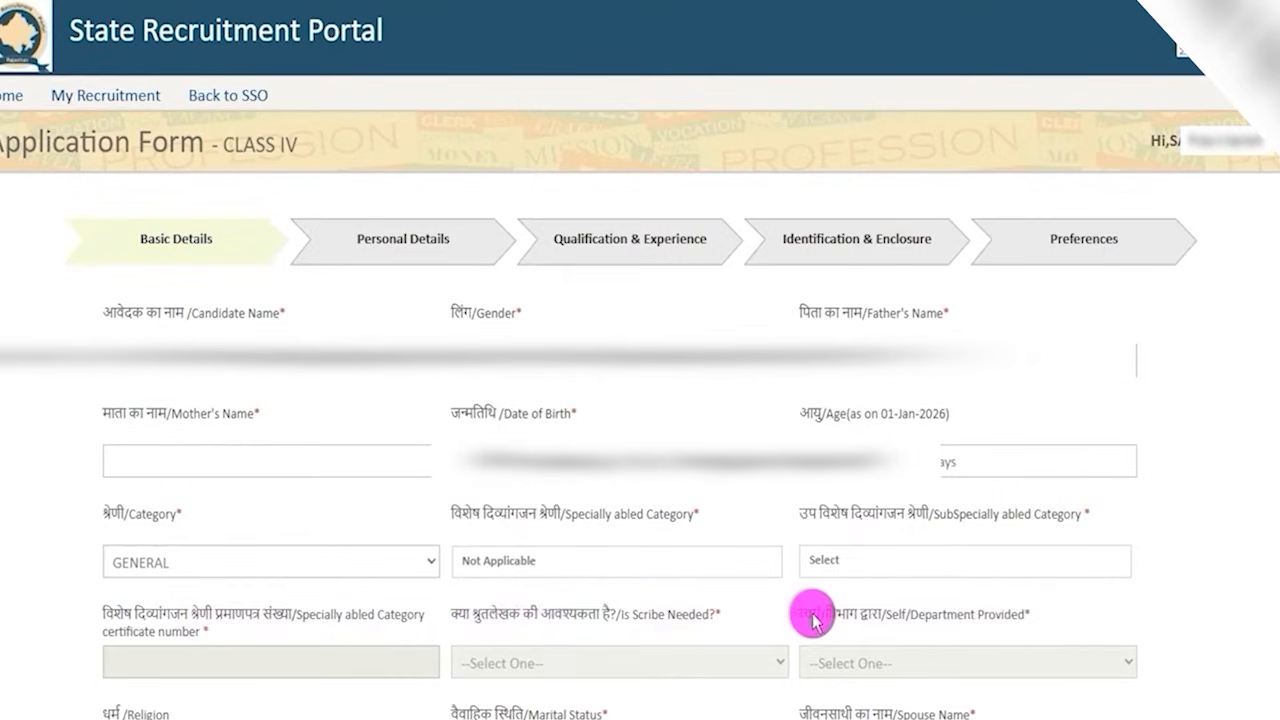
- Highlight the Self/Department Provided and Specially abled Category labels, and review the personal, contact and address fields further down the form
drag(834, 612, 986, 620)
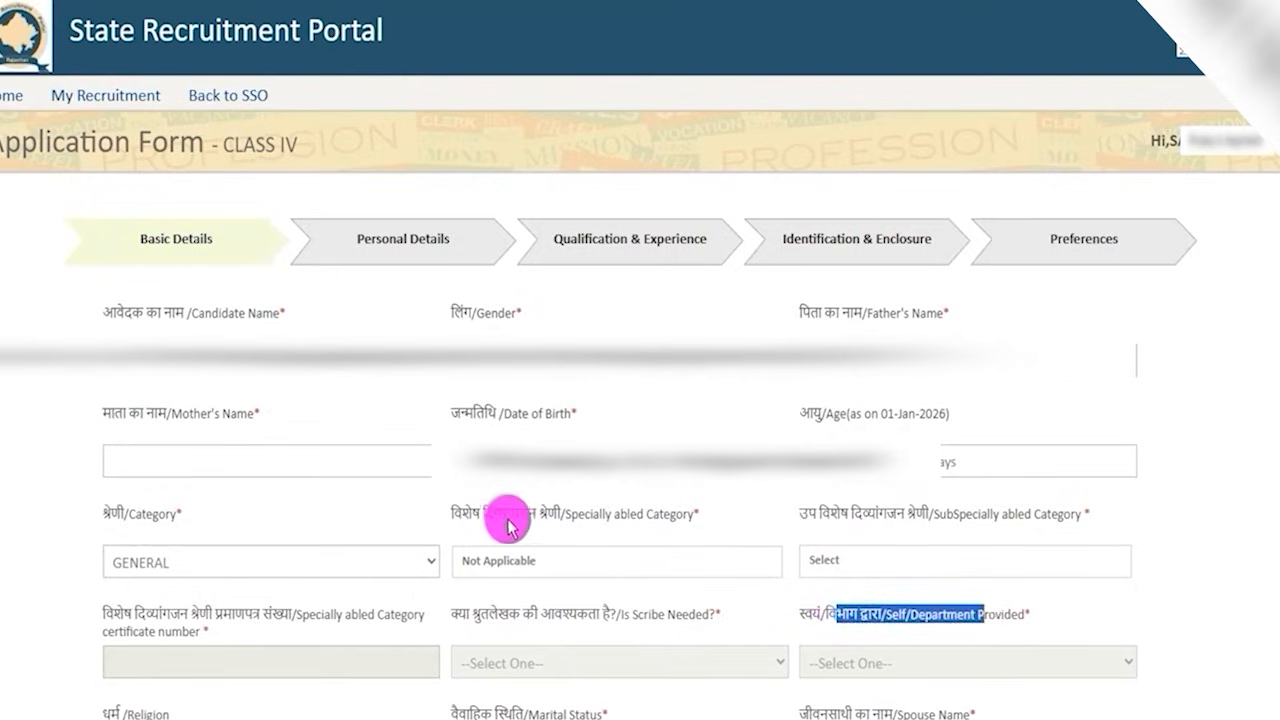
drag(509, 517, 612, 514)
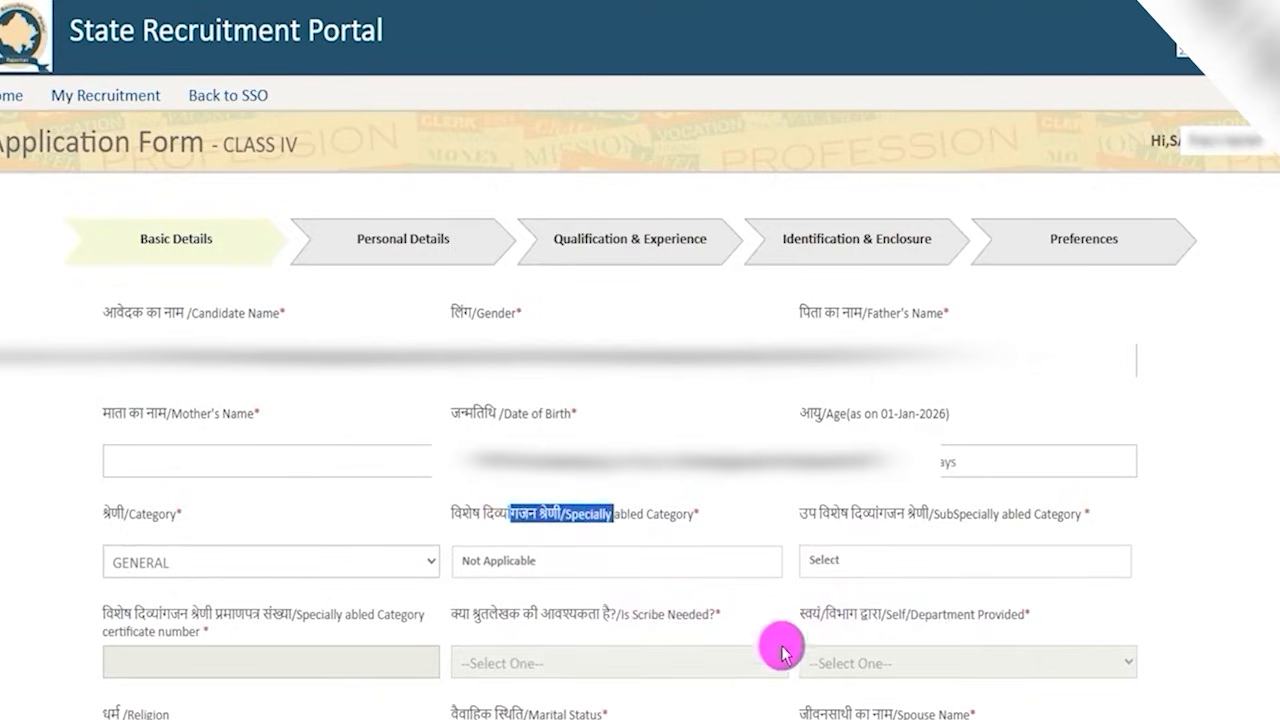
scroll(337, 137, down, 5)
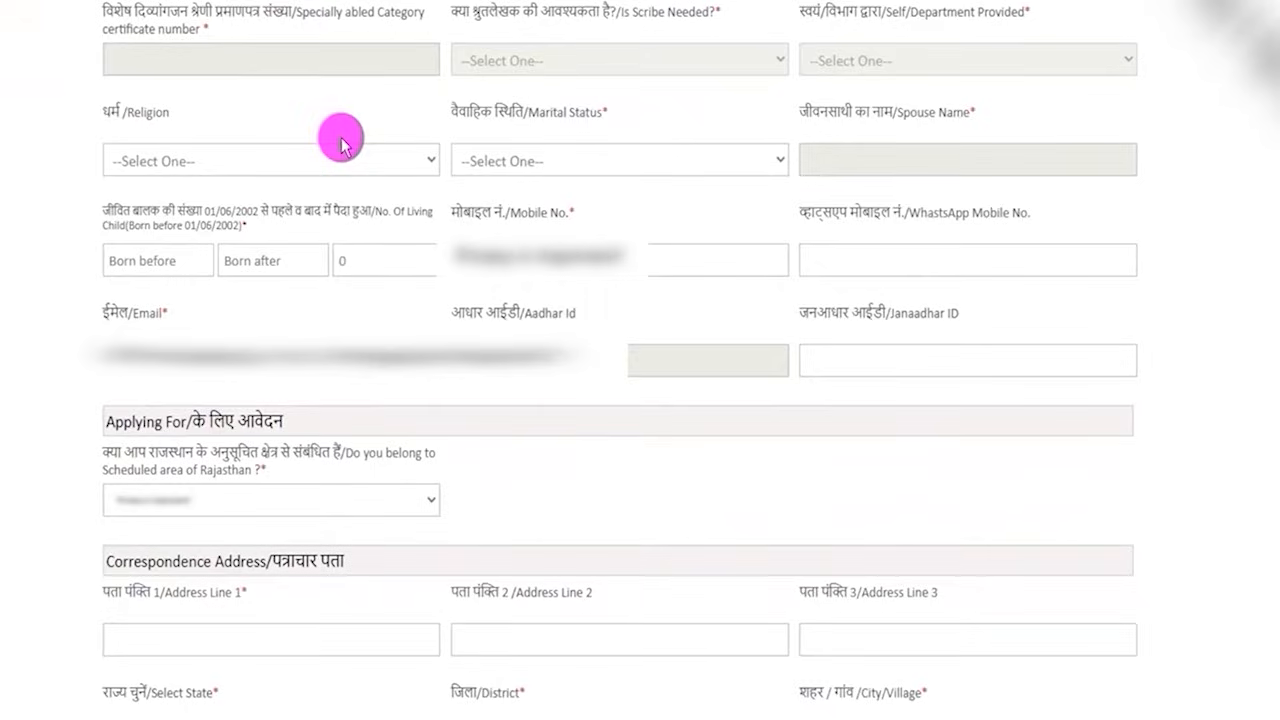
- Set the religion to HINDU and the marital status to Unmarried
click(323, 157)
click(208, 271)
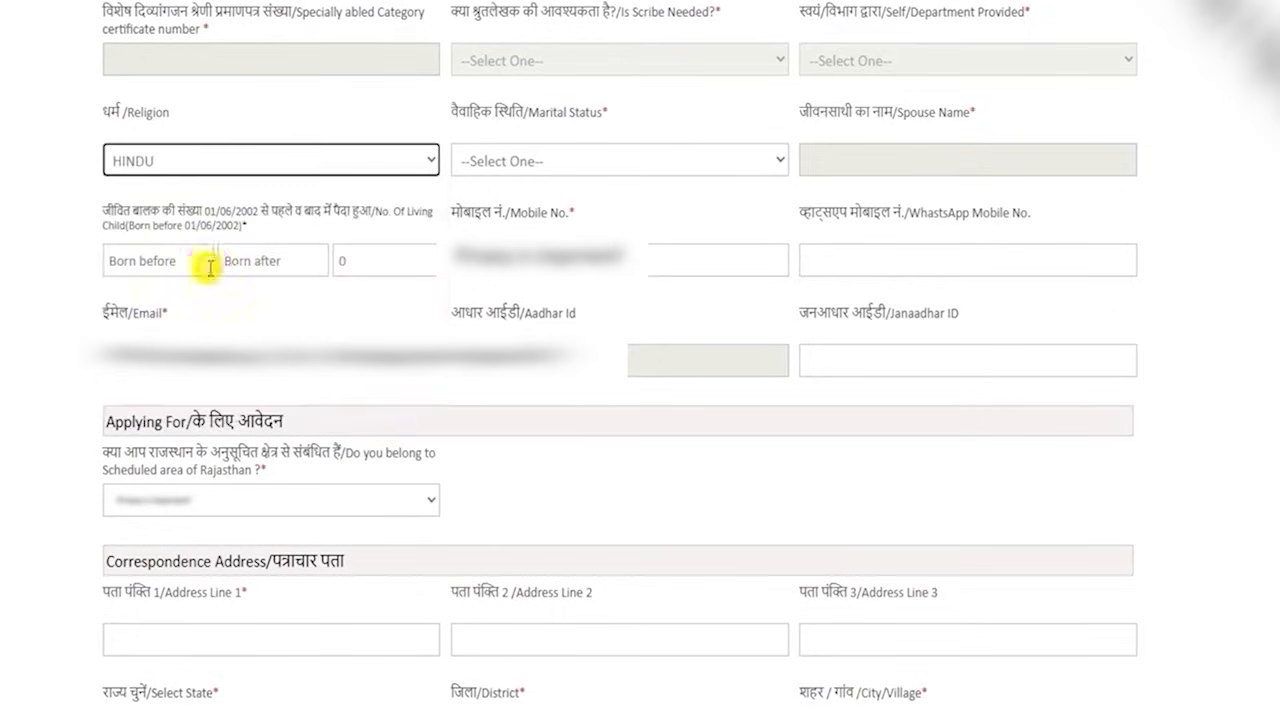
click(555, 166)
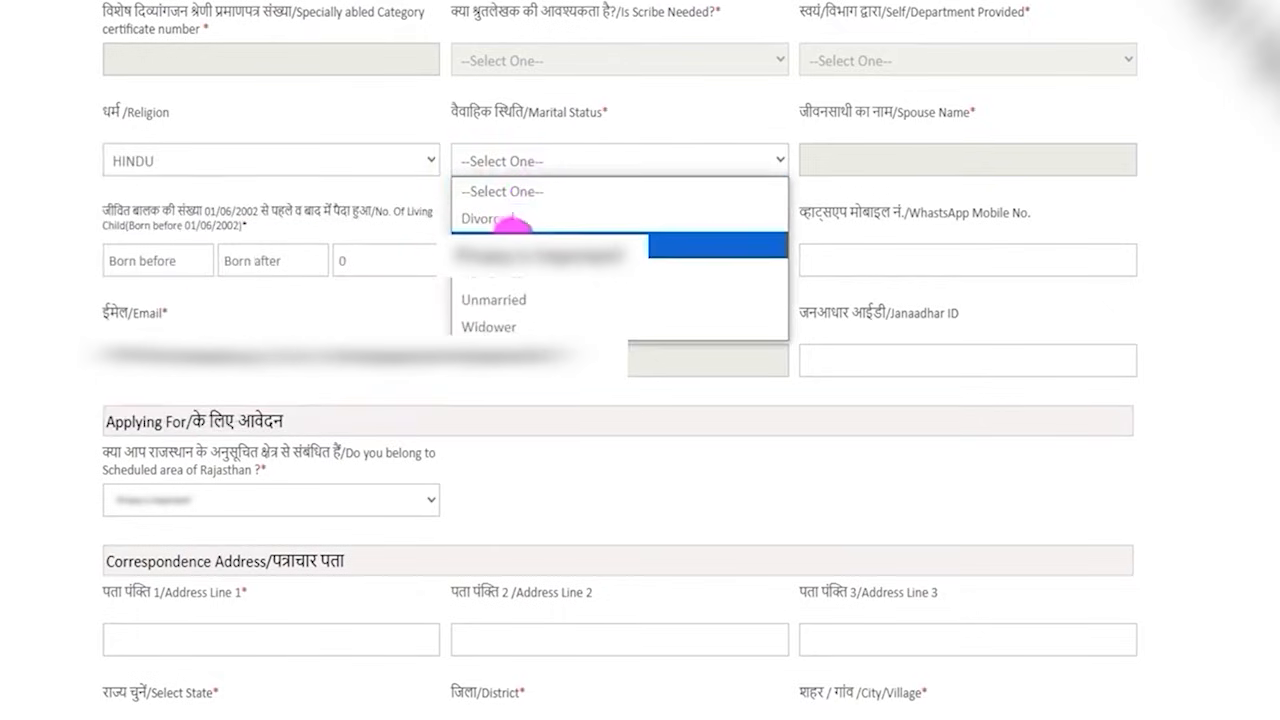
click(515, 300)
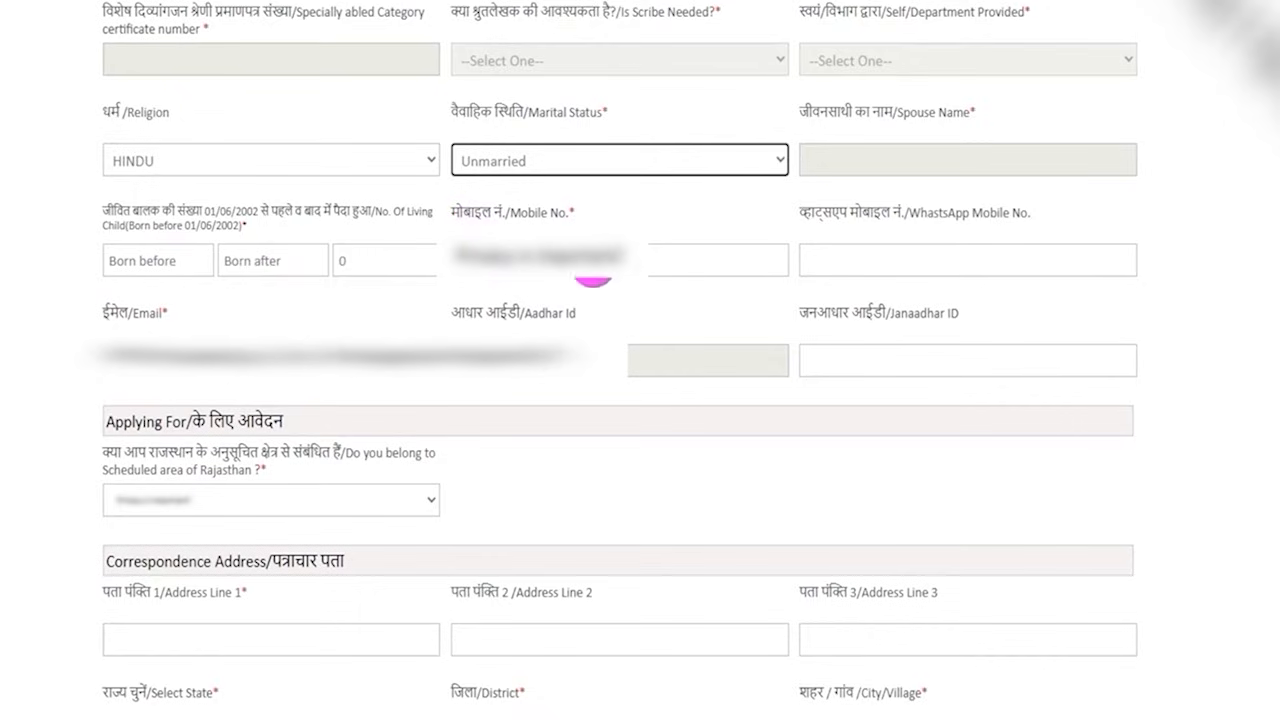
- Review the WhatsApp number, Janaadhar ID and mobile number fields, and highlight the question about belonging to the Scheduled area of Rajasthan
click(931, 257)
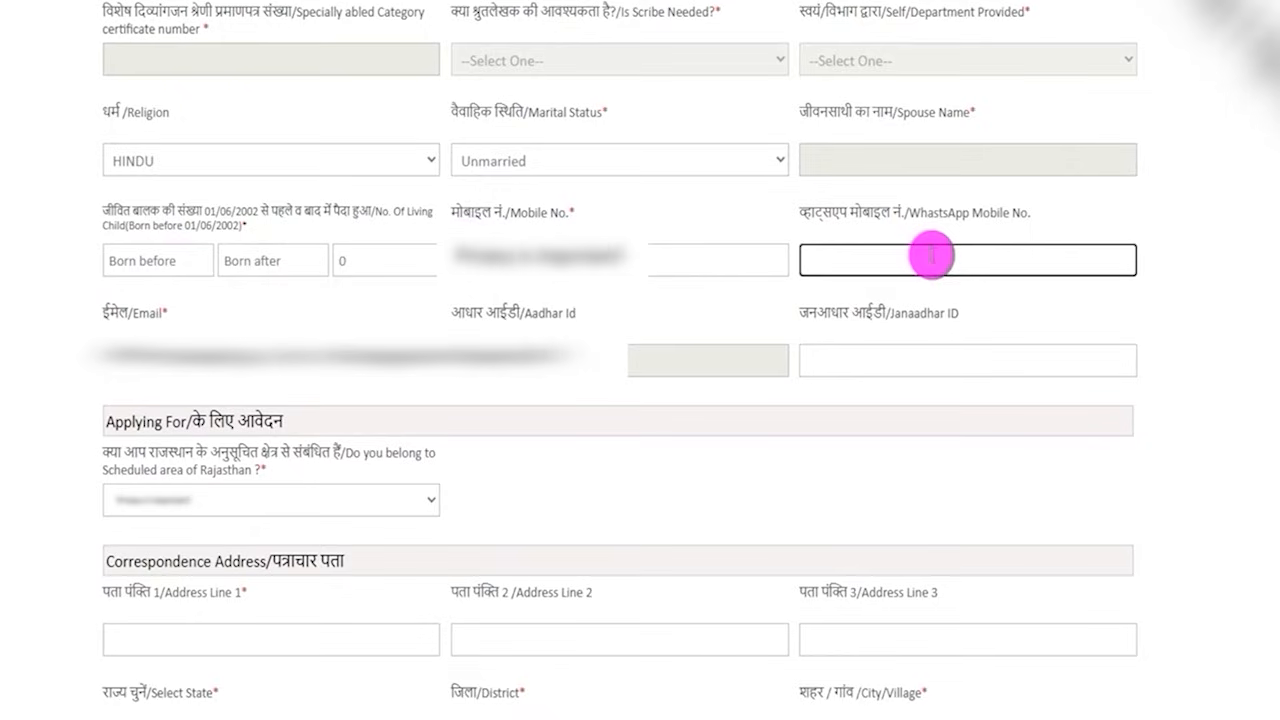
click(873, 366)
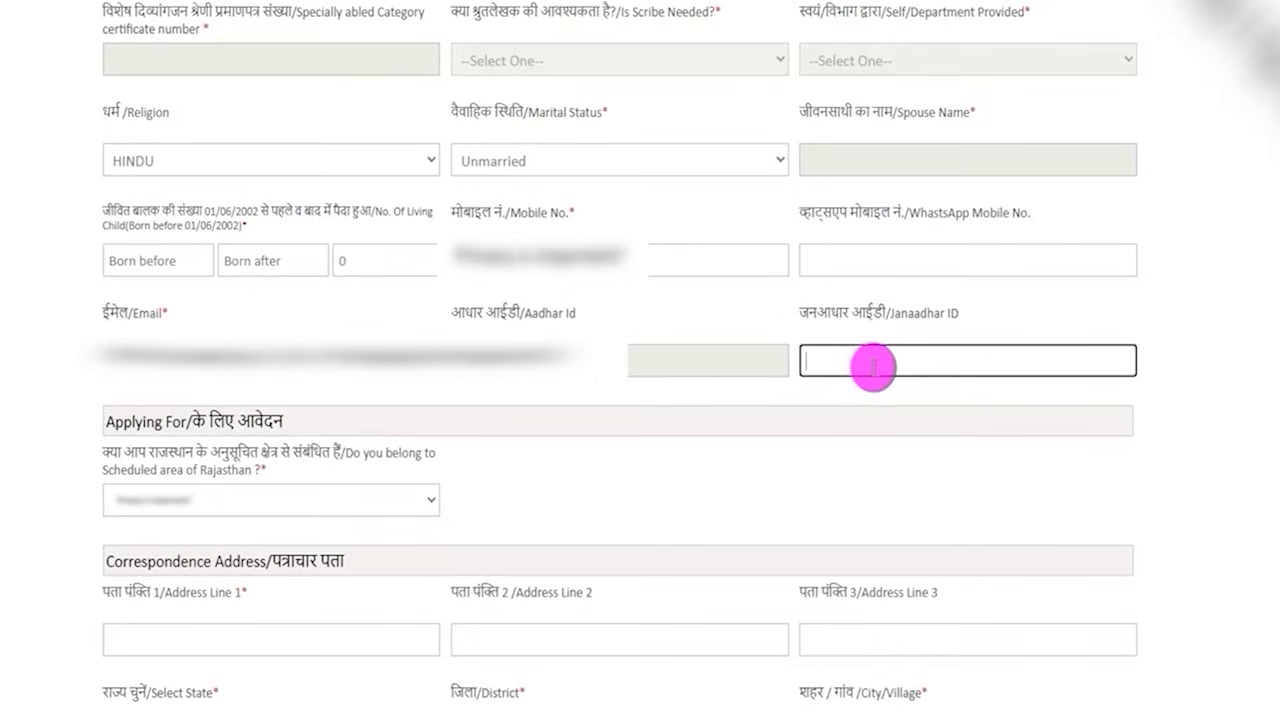
click(574, 215)
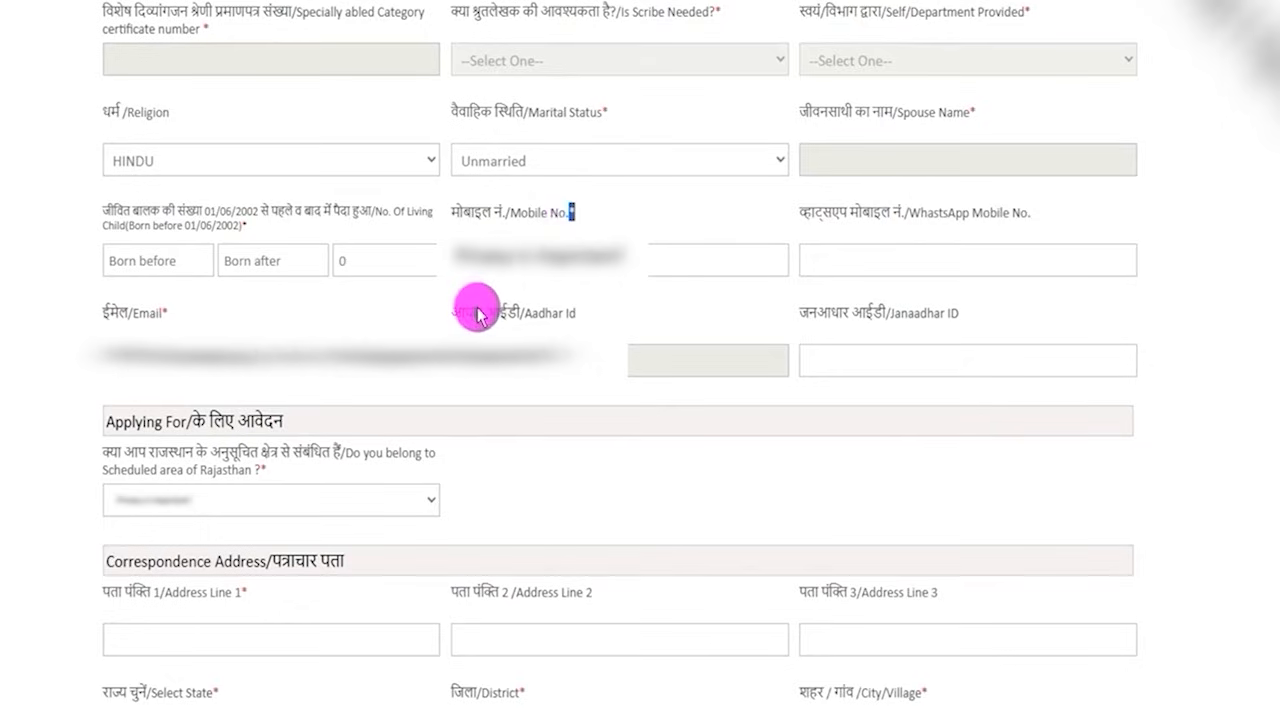
click(133, 455)
drag(133, 450, 273, 452)
click(564, 496)
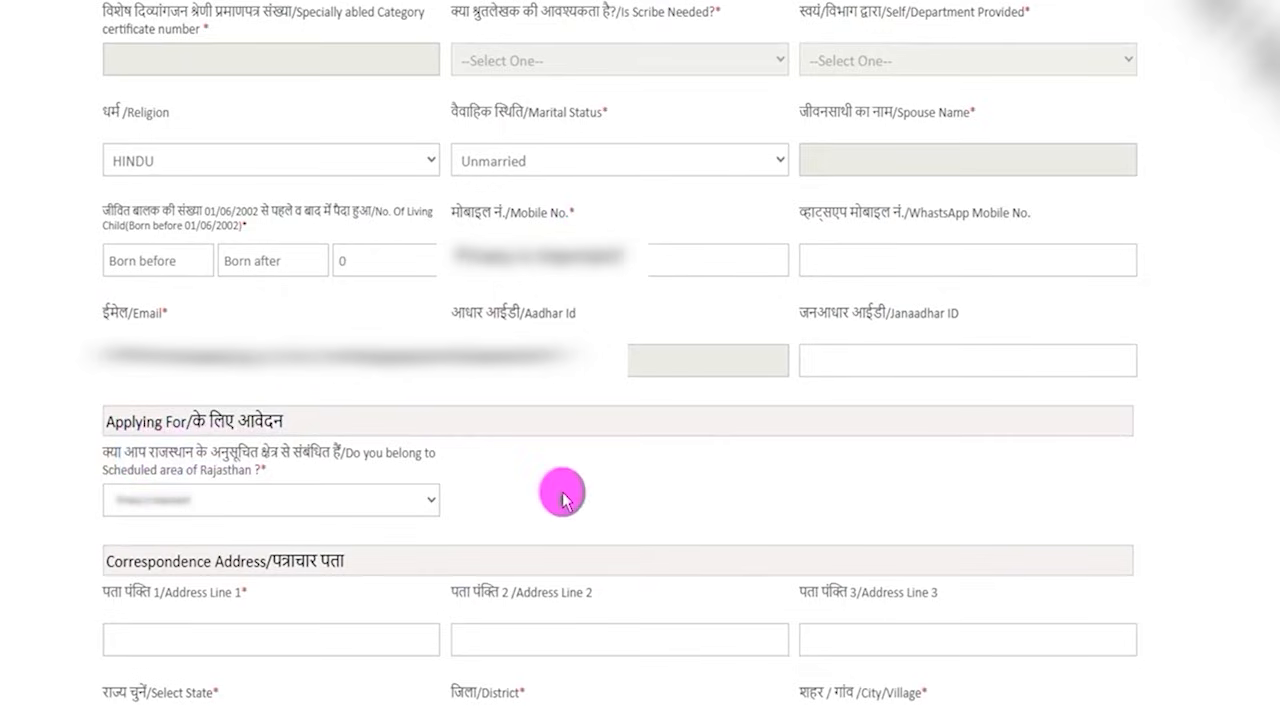
- Highlight the Correspondence Address heading and examine its state, district, city/village, PIN code and phone number fields
drag(104, 561, 343, 563)
click(475, 560)
scroll(578, 512, down, 3)
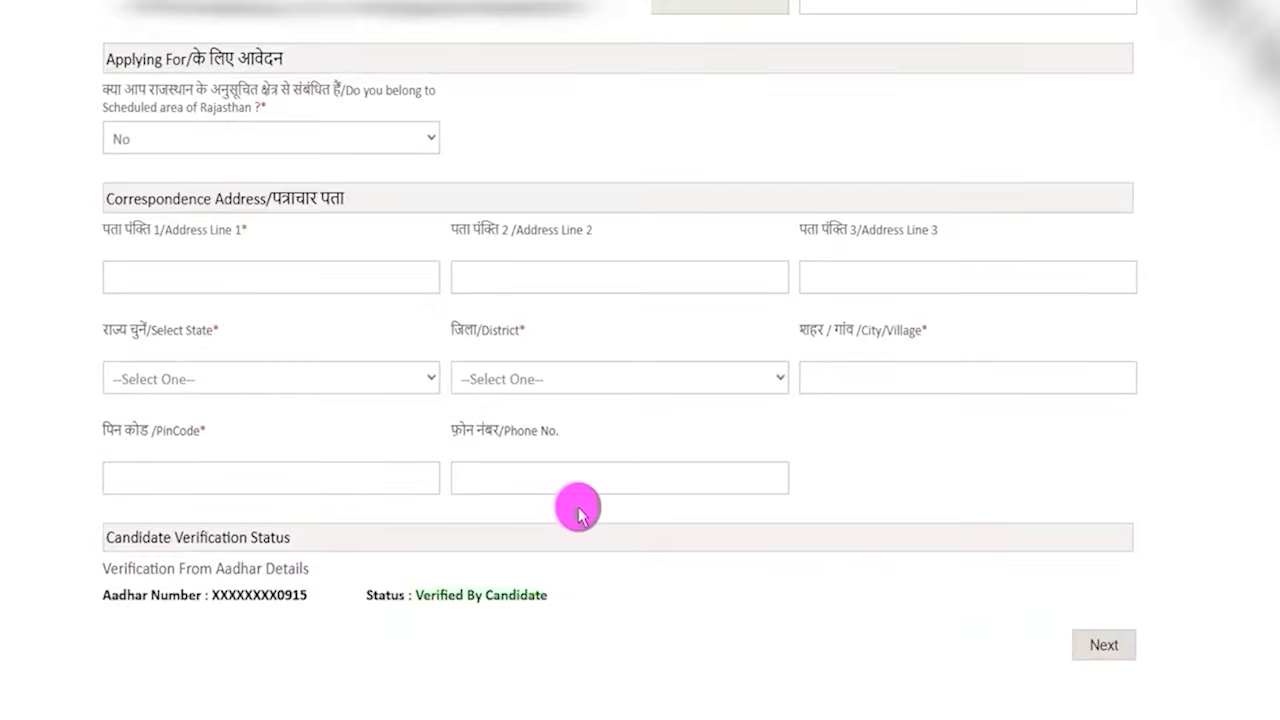
click(223, 376)
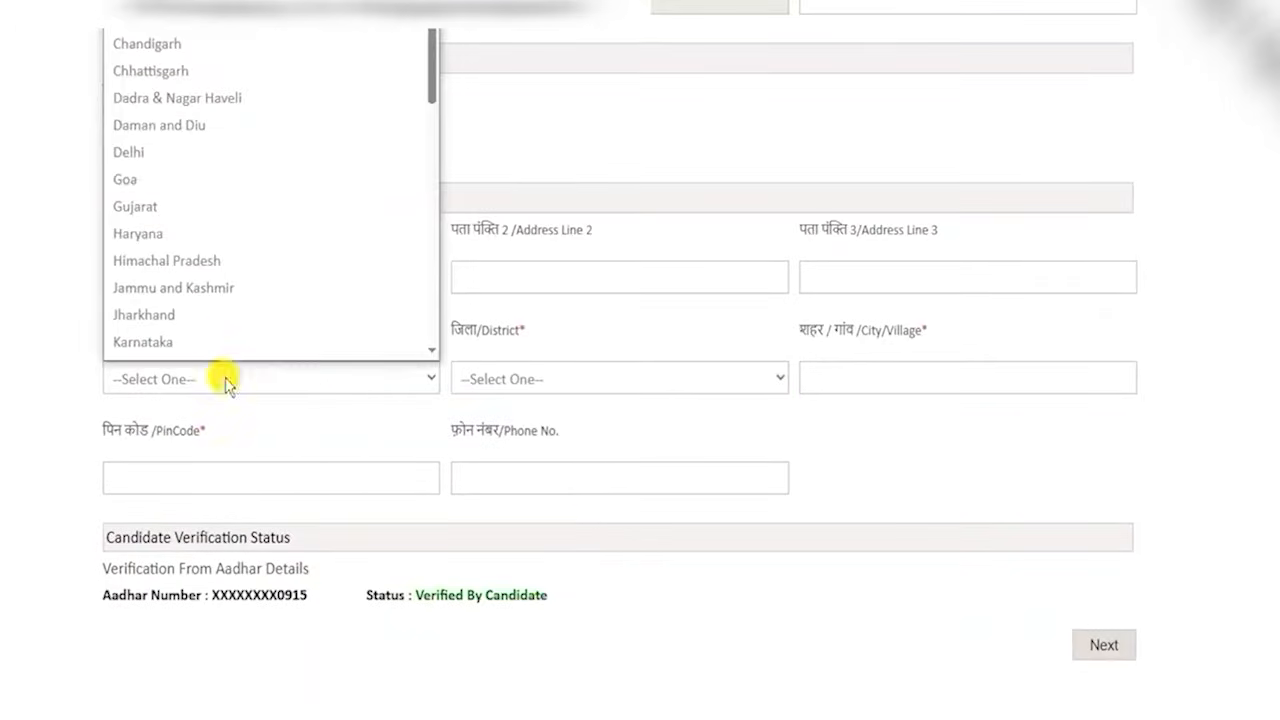
click(532, 380)
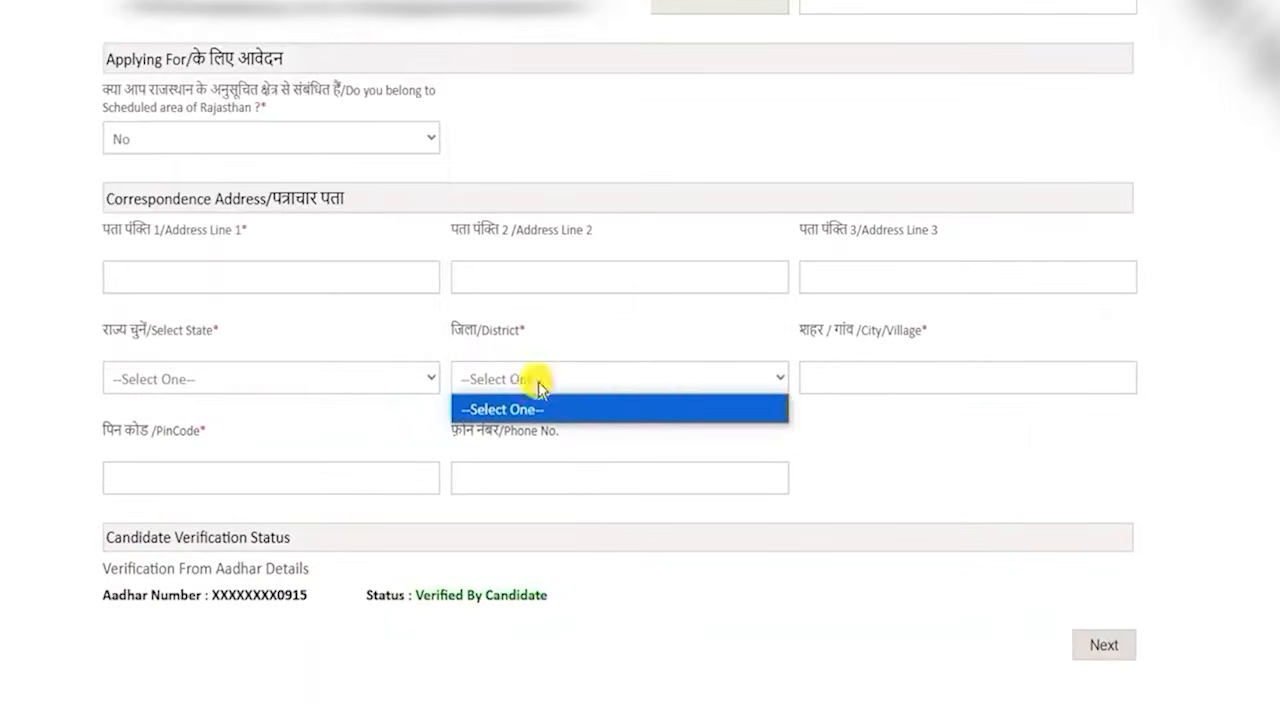
click(875, 380)
click(211, 477)
click(538, 472)
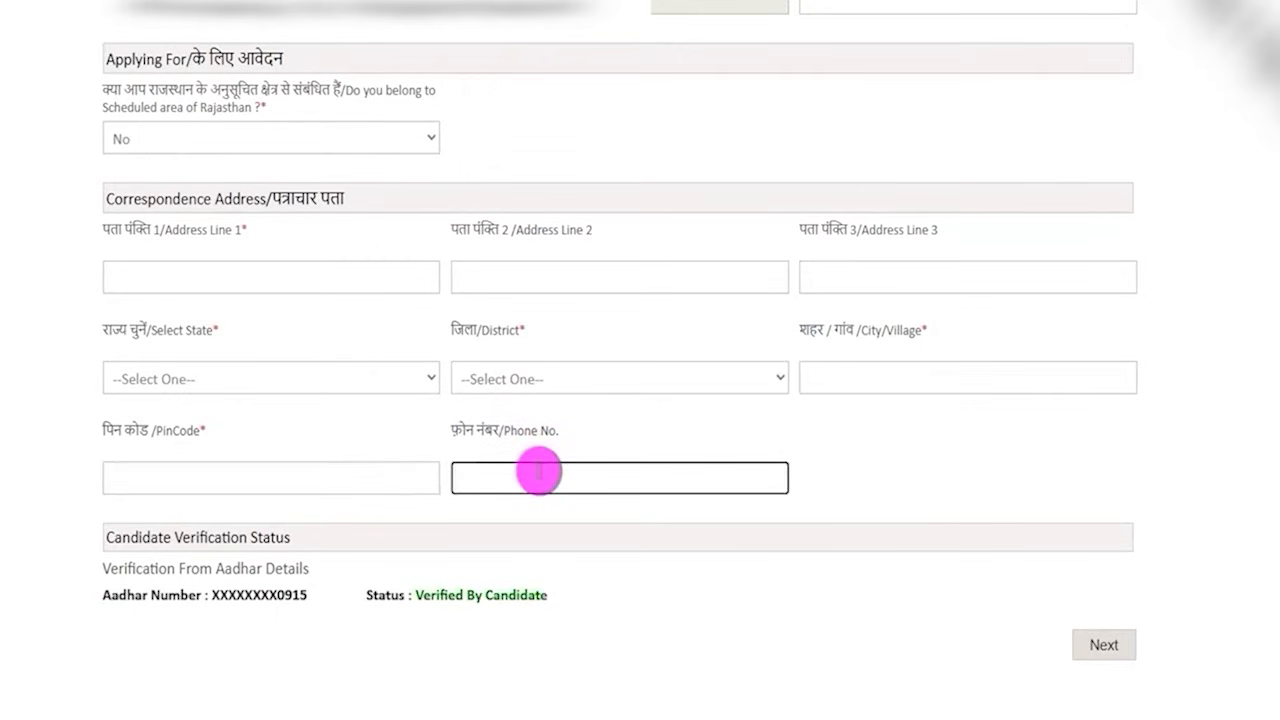
click(660, 591)
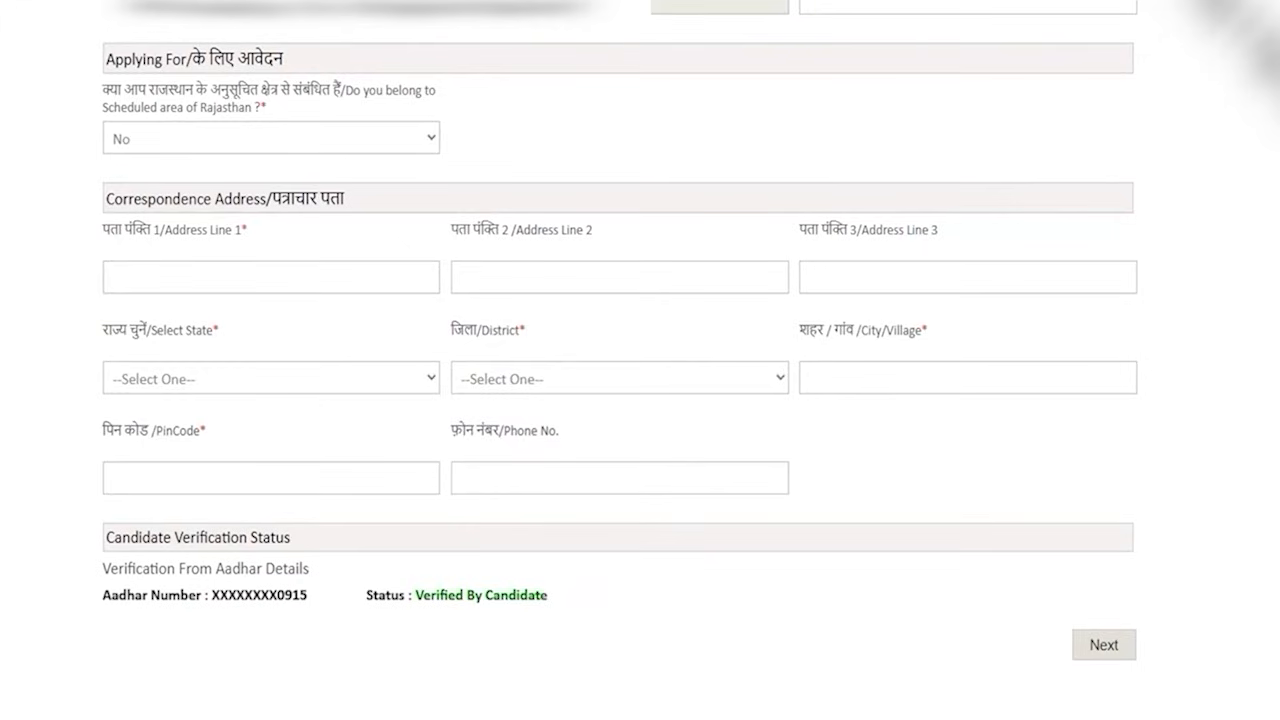
- Fill in the correspondence address, submit the Basic Details, and confirm the given mobile number and email
drag(1226, 449, 1138, 618)
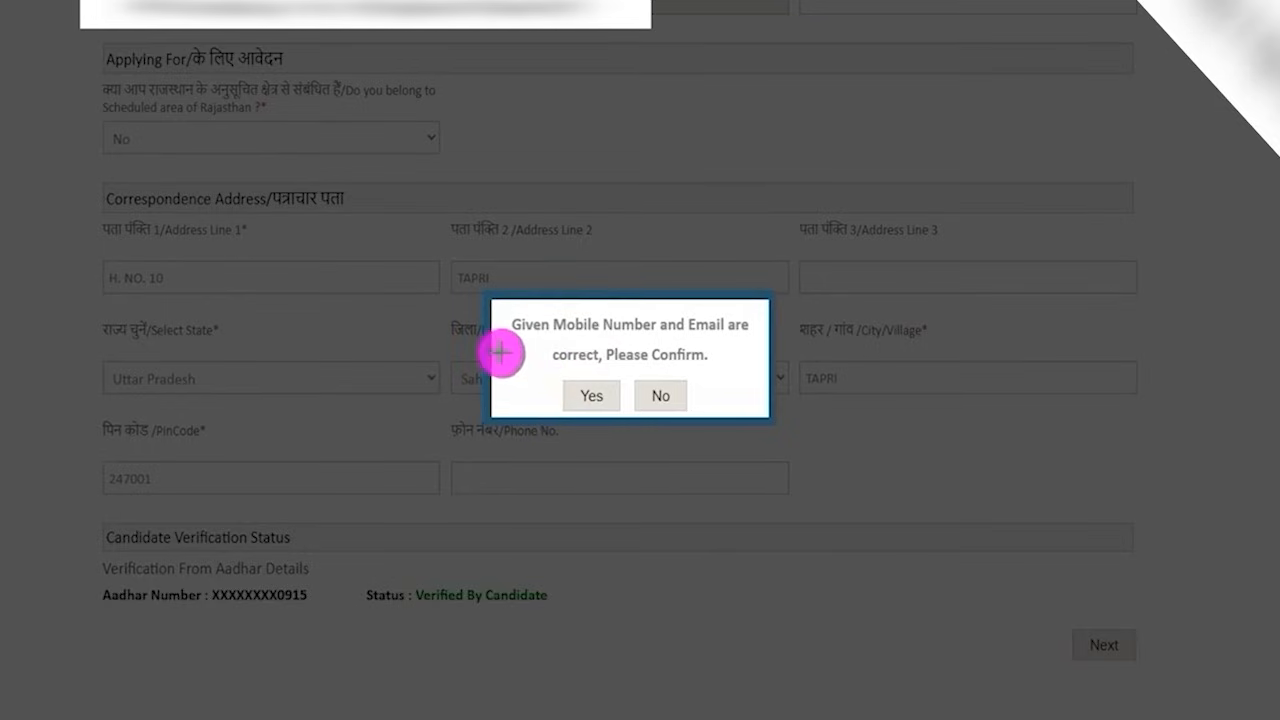
drag(493, 340, 560, 382)
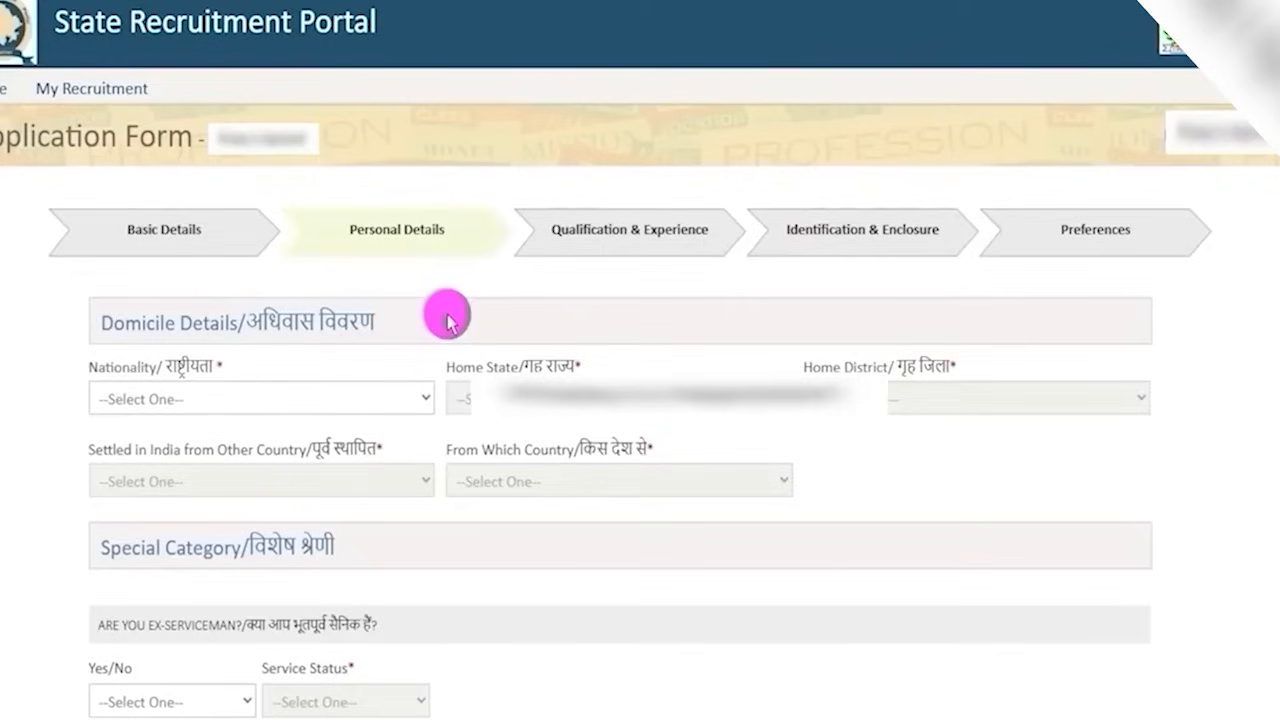
- In the Domicile Details, set the nationality to Indian, the home state to Uttar Pradesh and the home district to Saharanpur
click(338, 405)
click(168, 485)
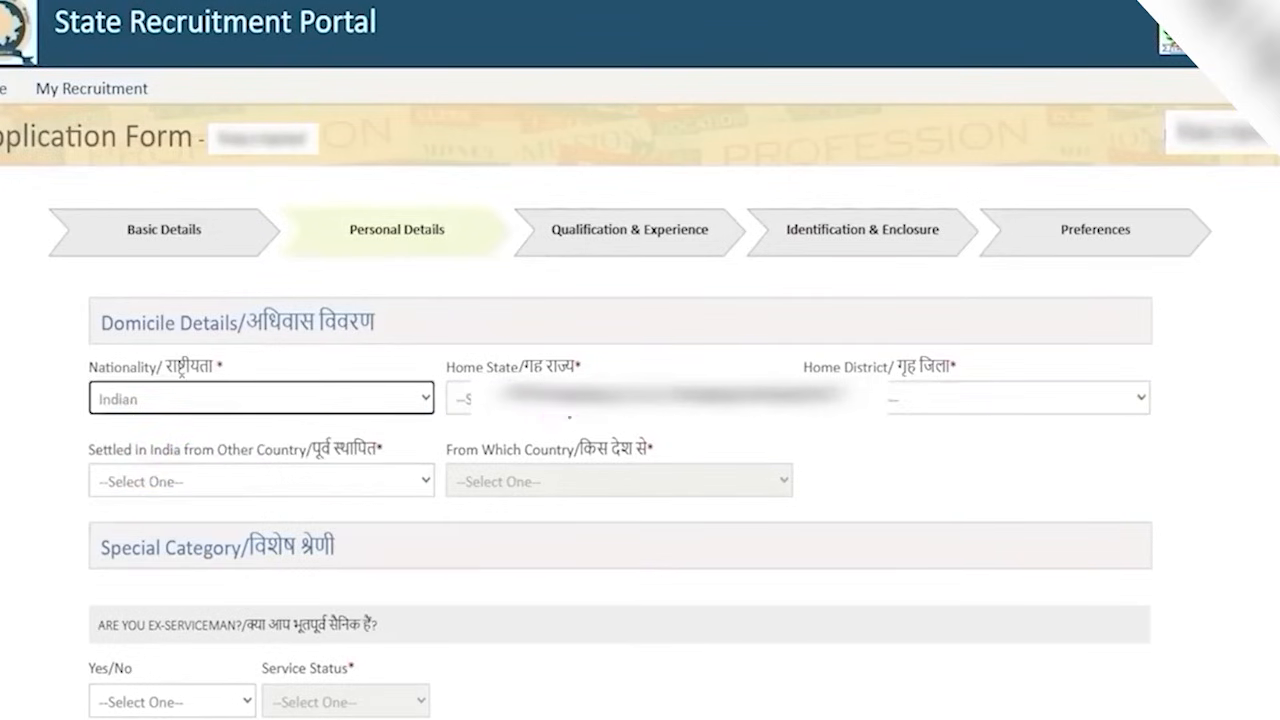
click(561, 412)
scroll(540, 300, down, 5)
click(533, 312)
click(852, 420)
key(s)
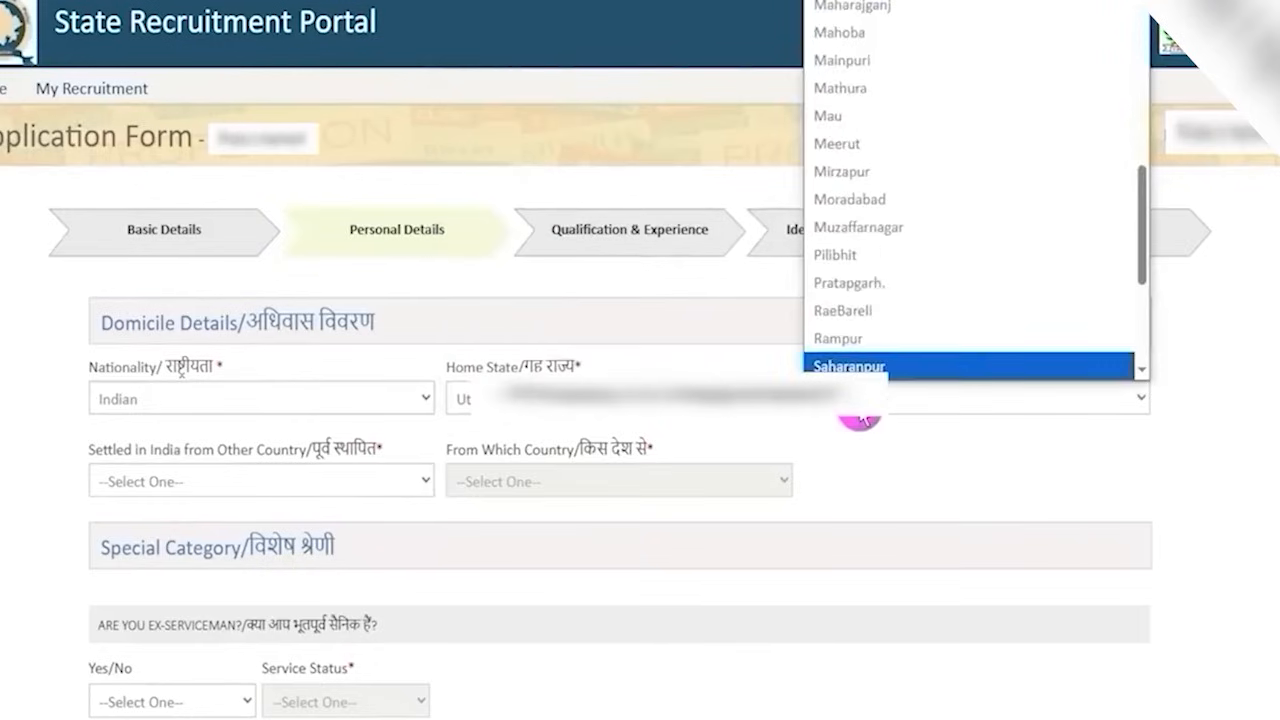
click(300, 477)
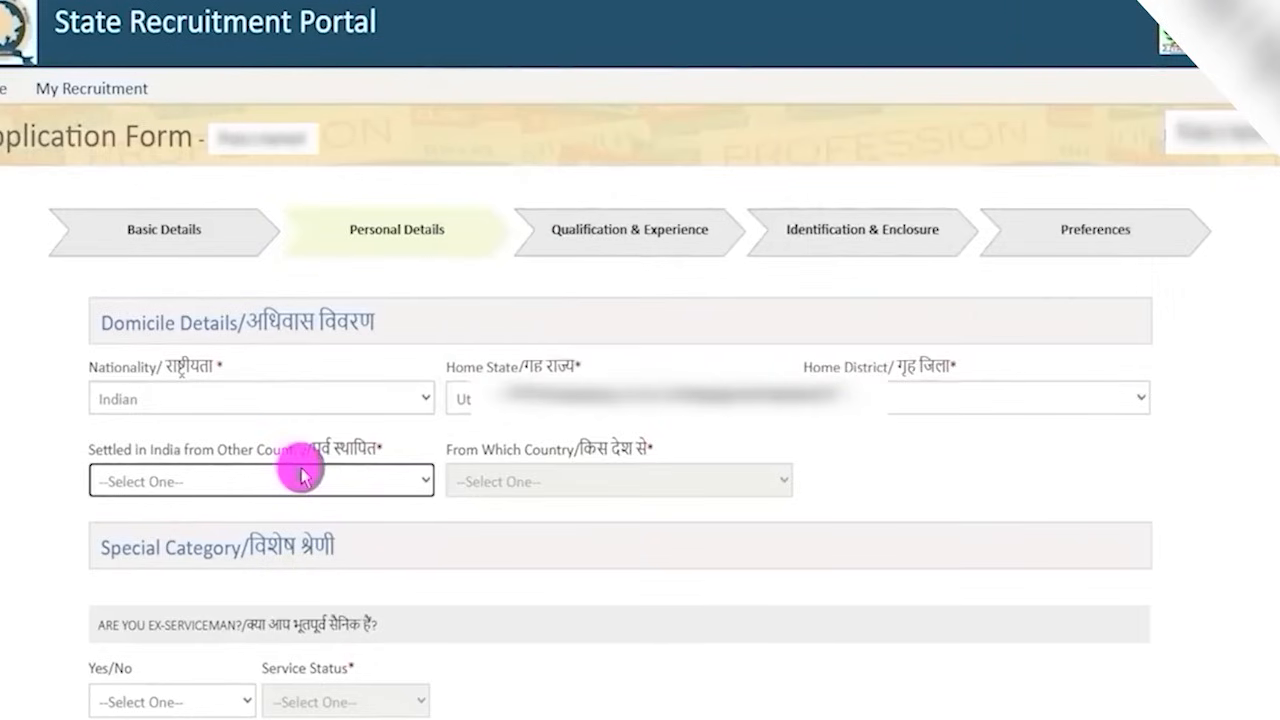
- Review the From Which Country options by answering Yes to Settled in India from Other Country, and change that answer to No
click(234, 476)
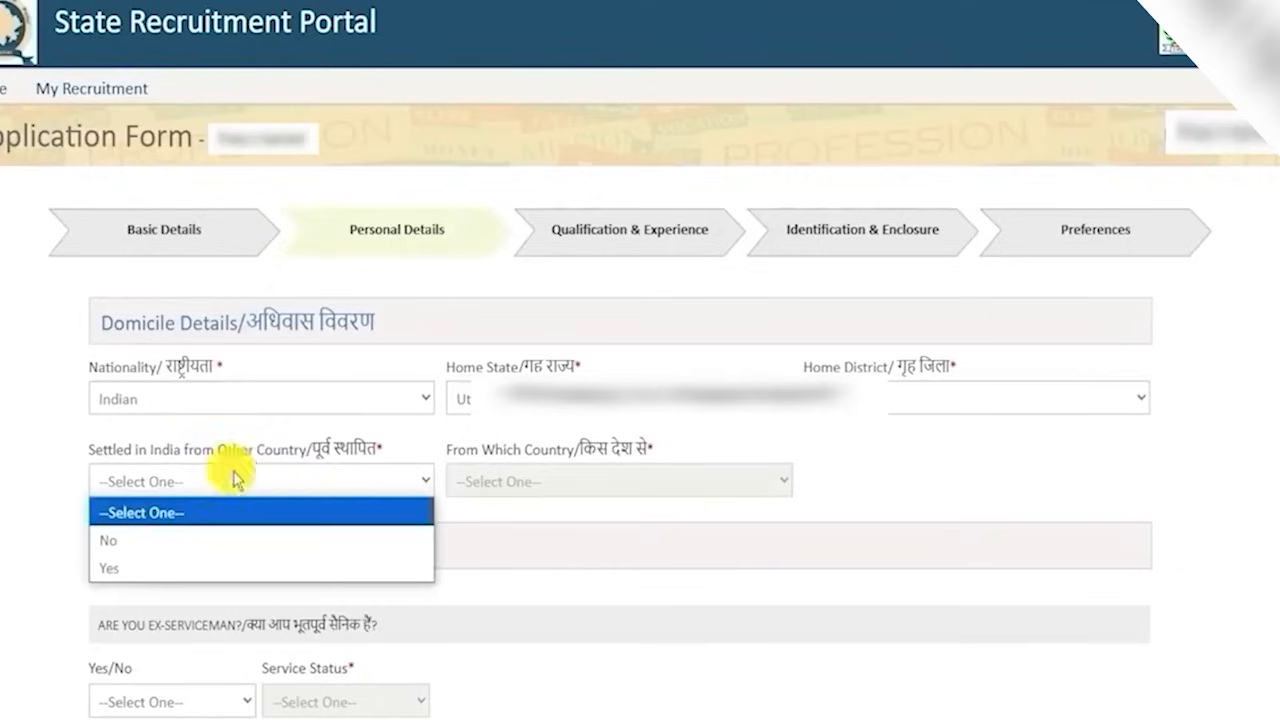
click(162, 565)
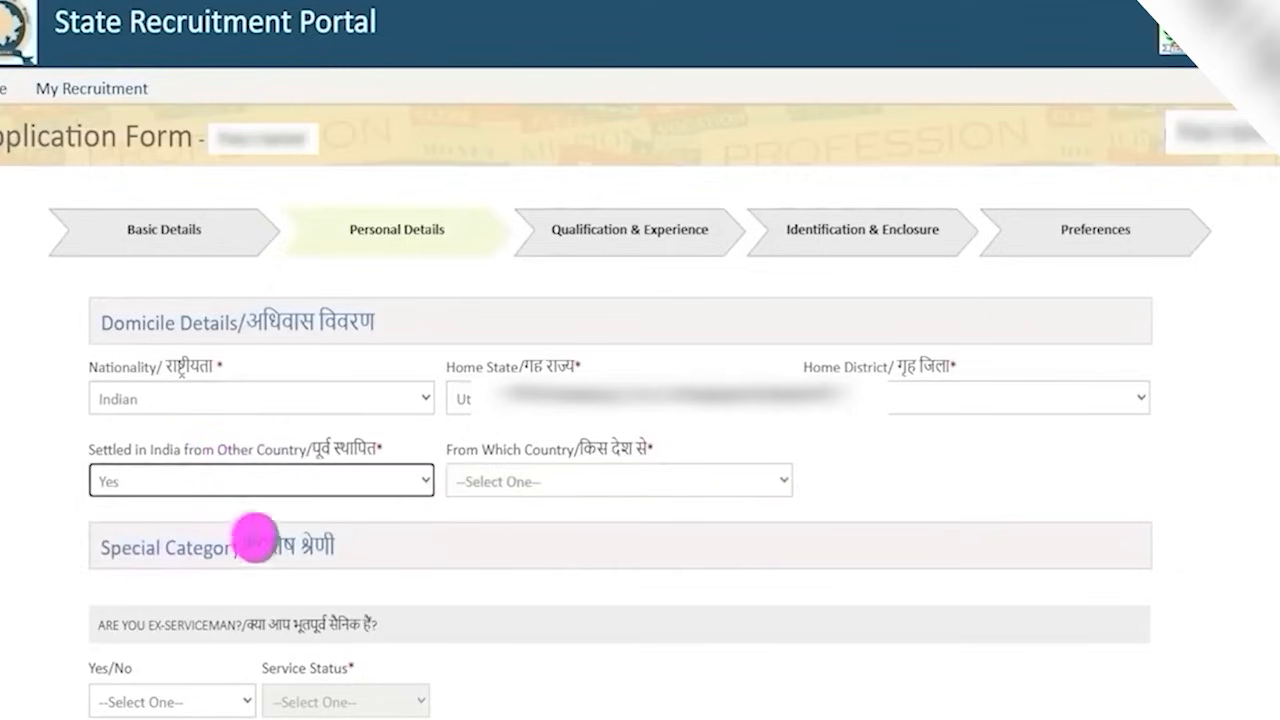
click(515, 485)
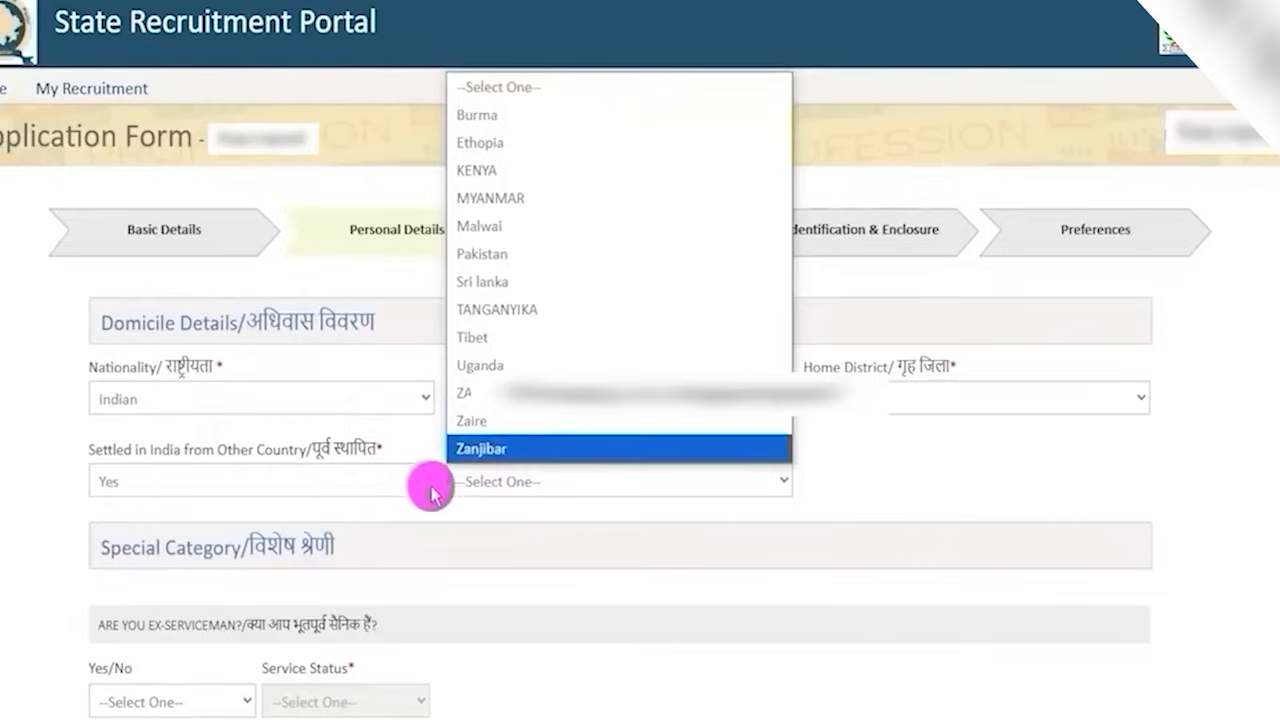
click(385, 481)
click(385, 481)
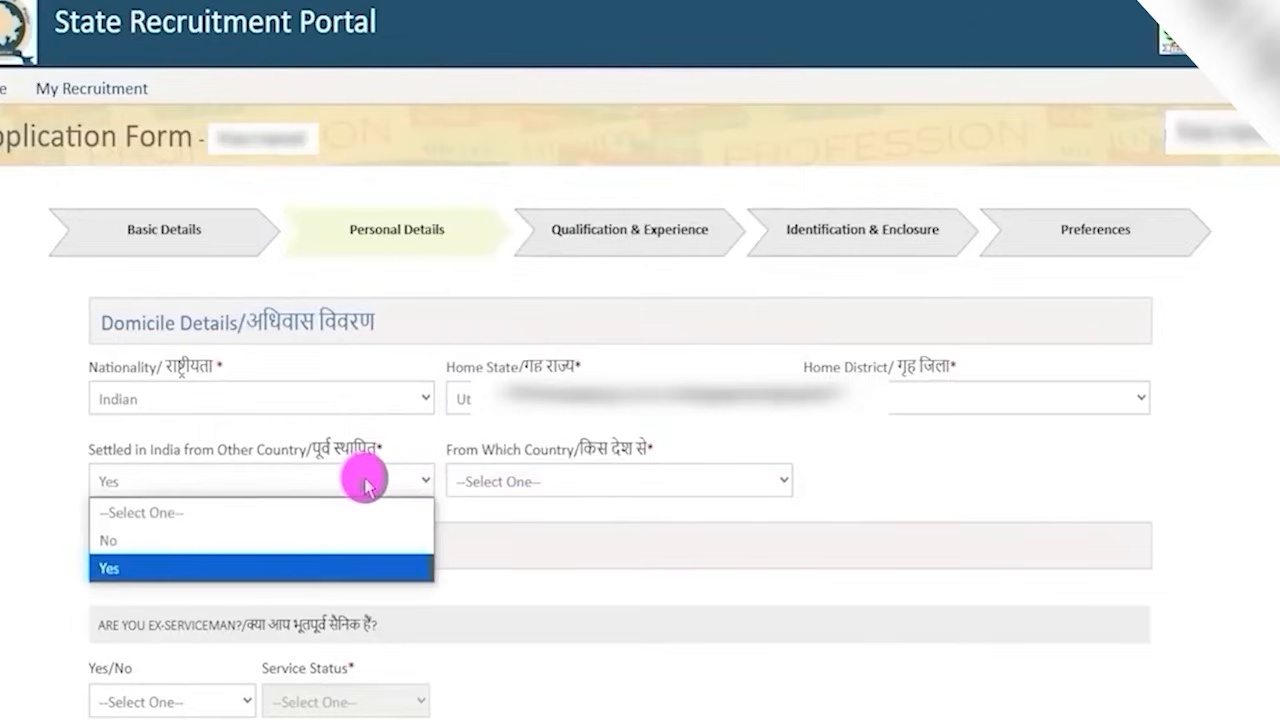
click(177, 535)
- Answer Yes to the ex-serviceman question, choose the In service and NOC Taken status, and examine the NOC Letter No. and Date of NOC fields
scroll(412, 508, down, 4)
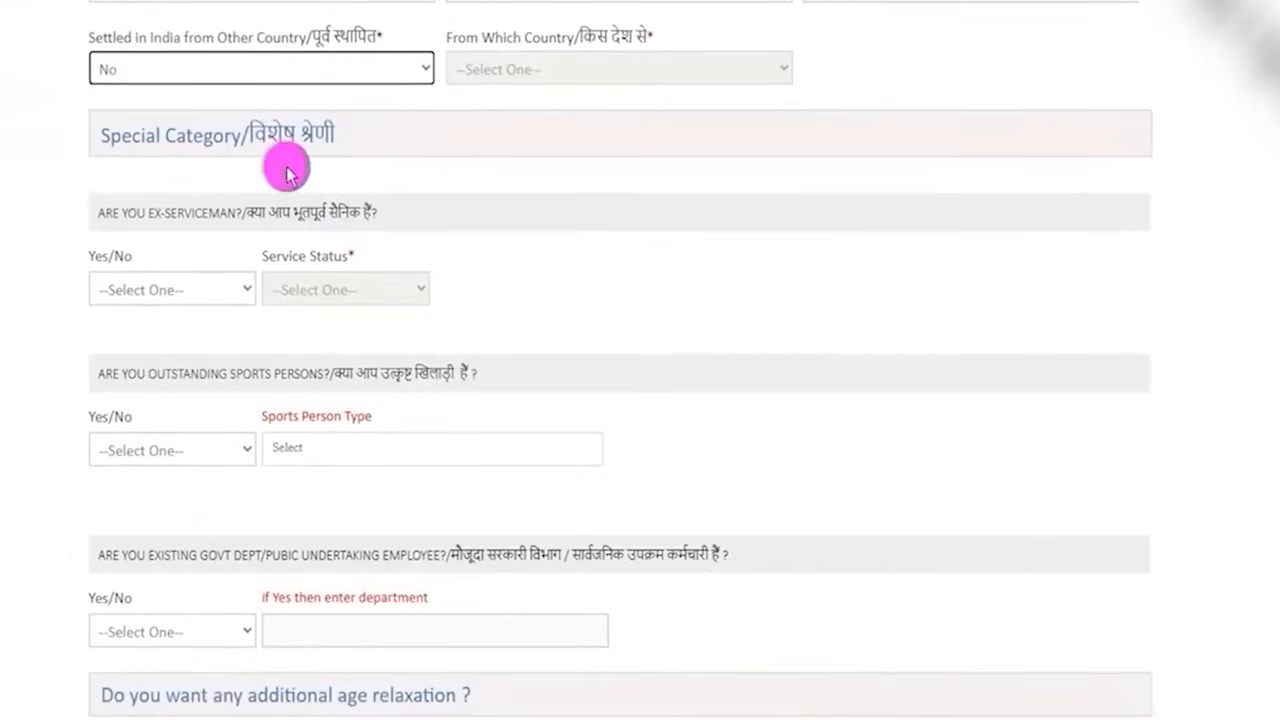
drag(271, 212, 360, 212)
click(172, 290)
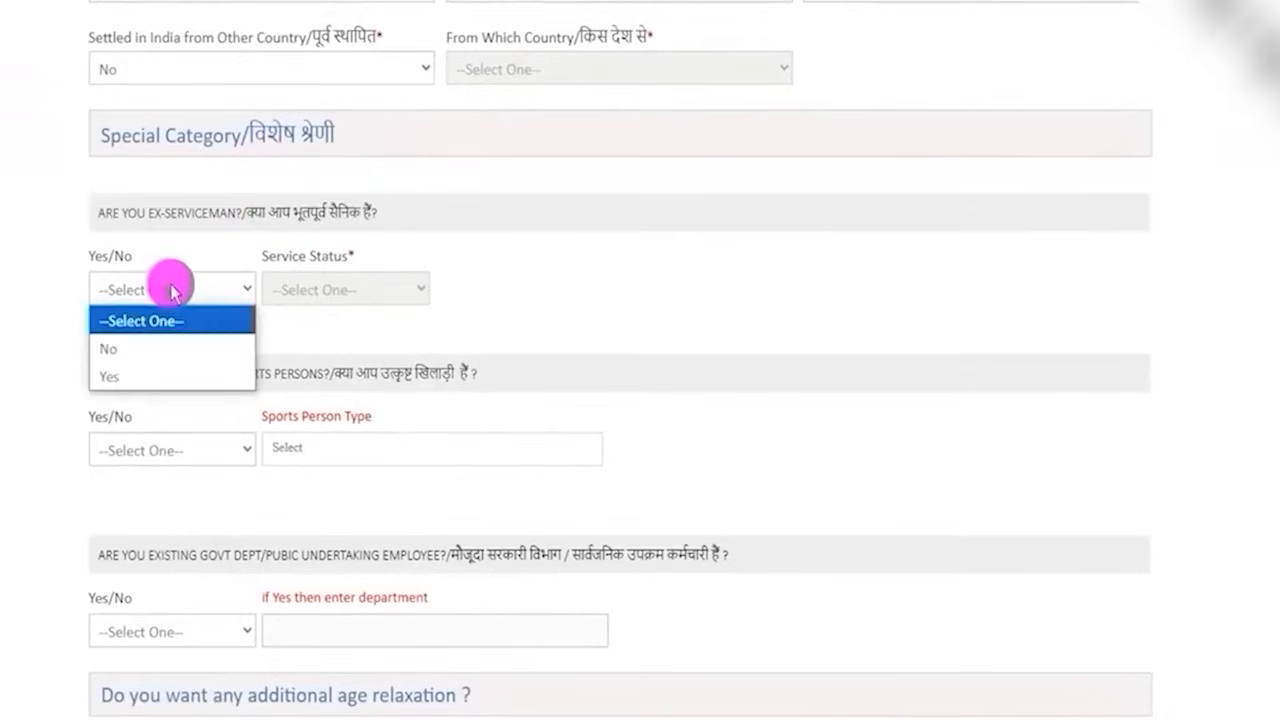
click(135, 374)
click(349, 290)
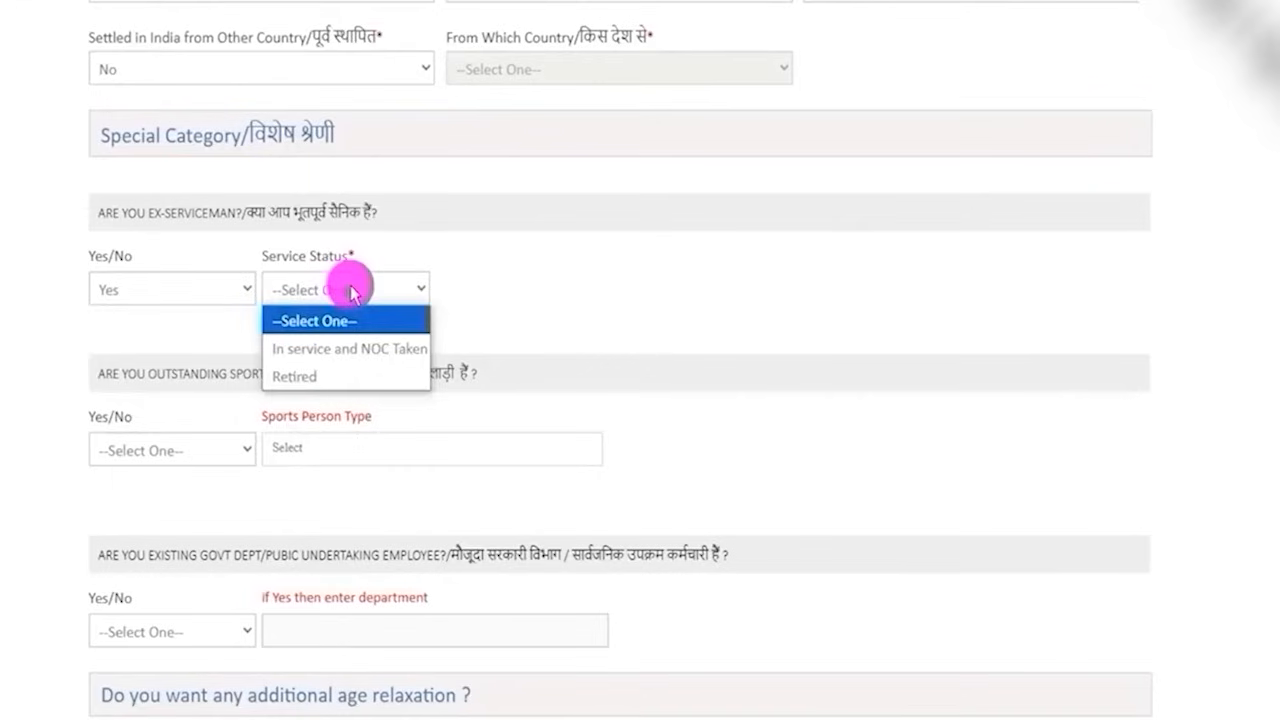
click(352, 349)
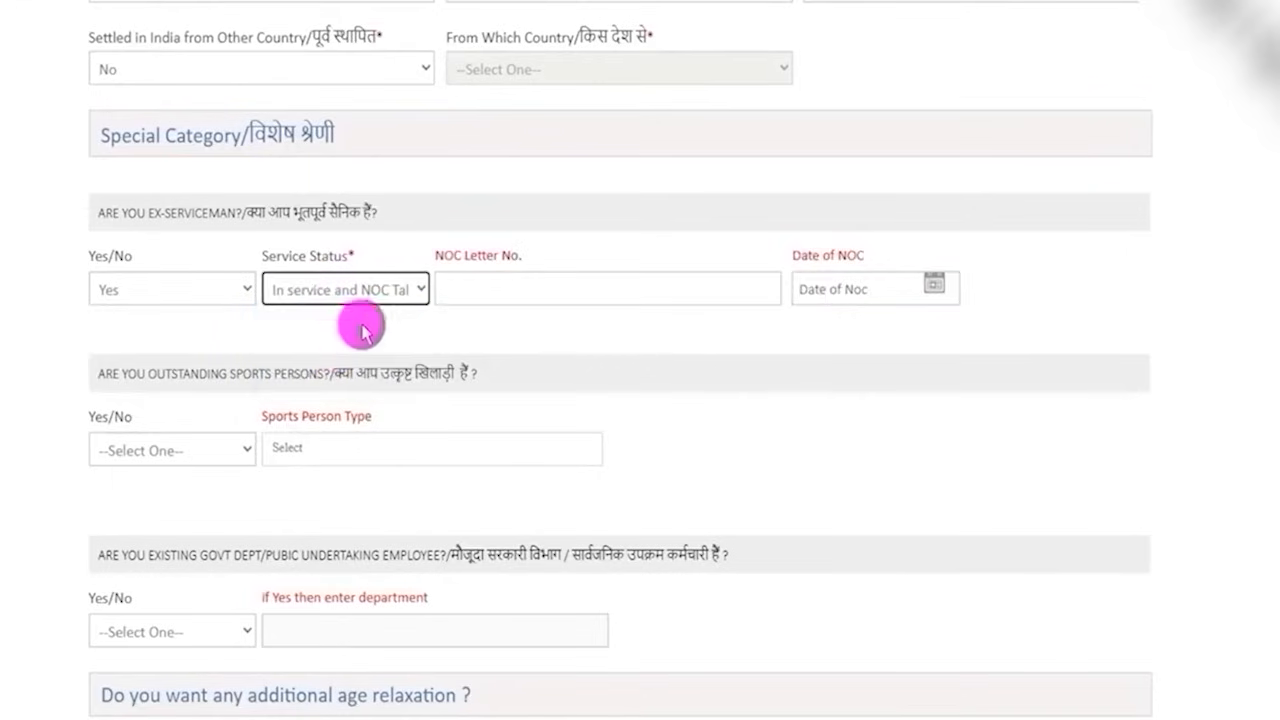
drag(437, 253, 849, 264)
click(919, 287)
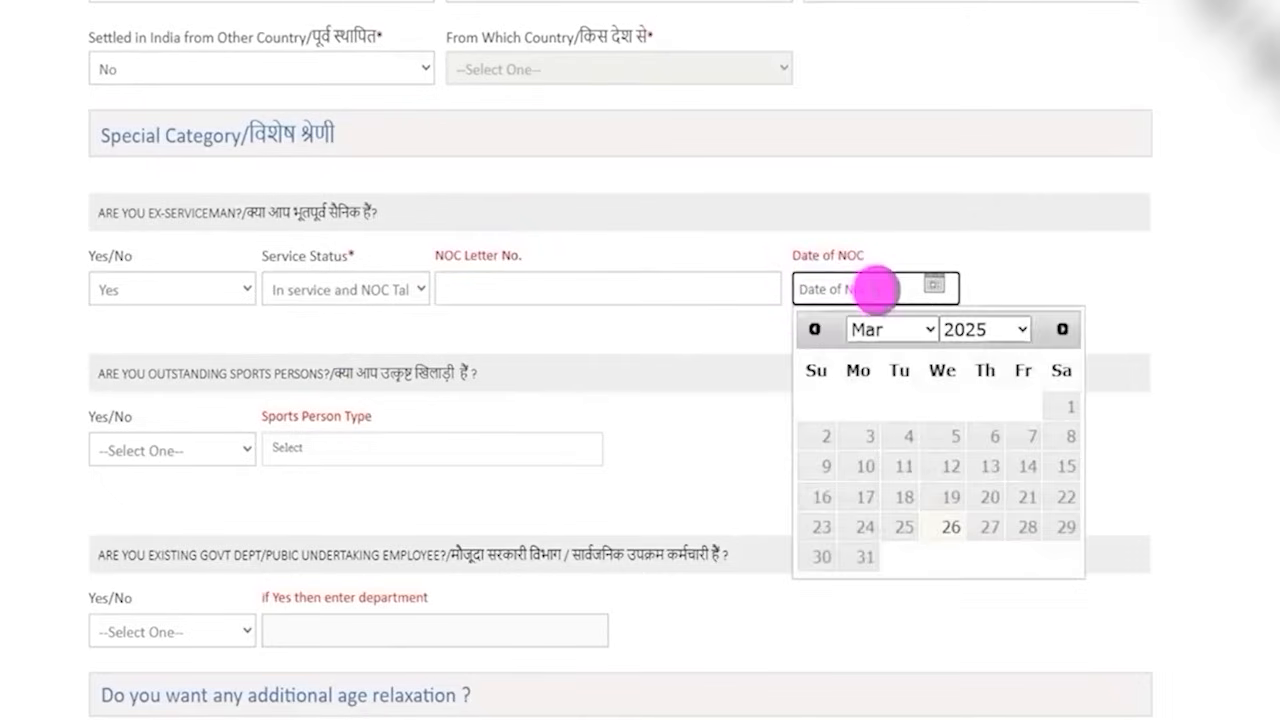
- Examine the PPO No. and Date of Retirement fields under the Retired service status, and change the ex-serviceman answer to No
click(362, 288)
click(326, 385)
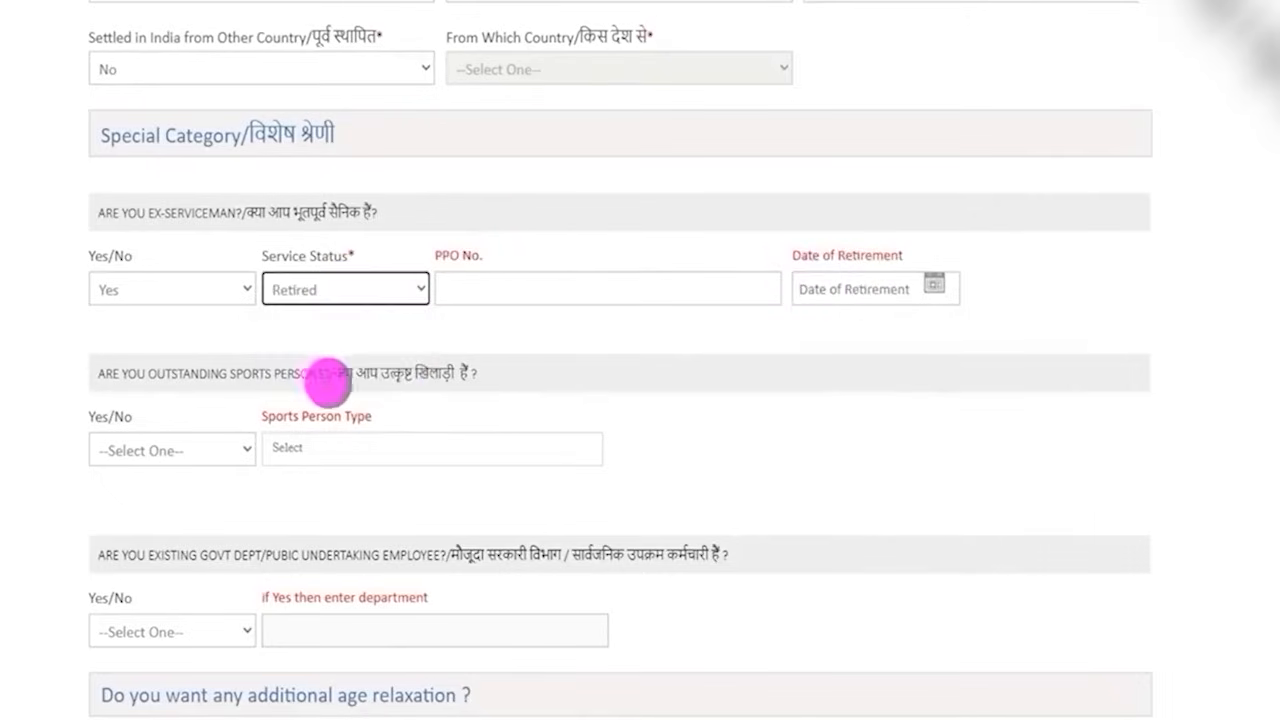
click(516, 290)
click(898, 288)
click(708, 323)
click(935, 283)
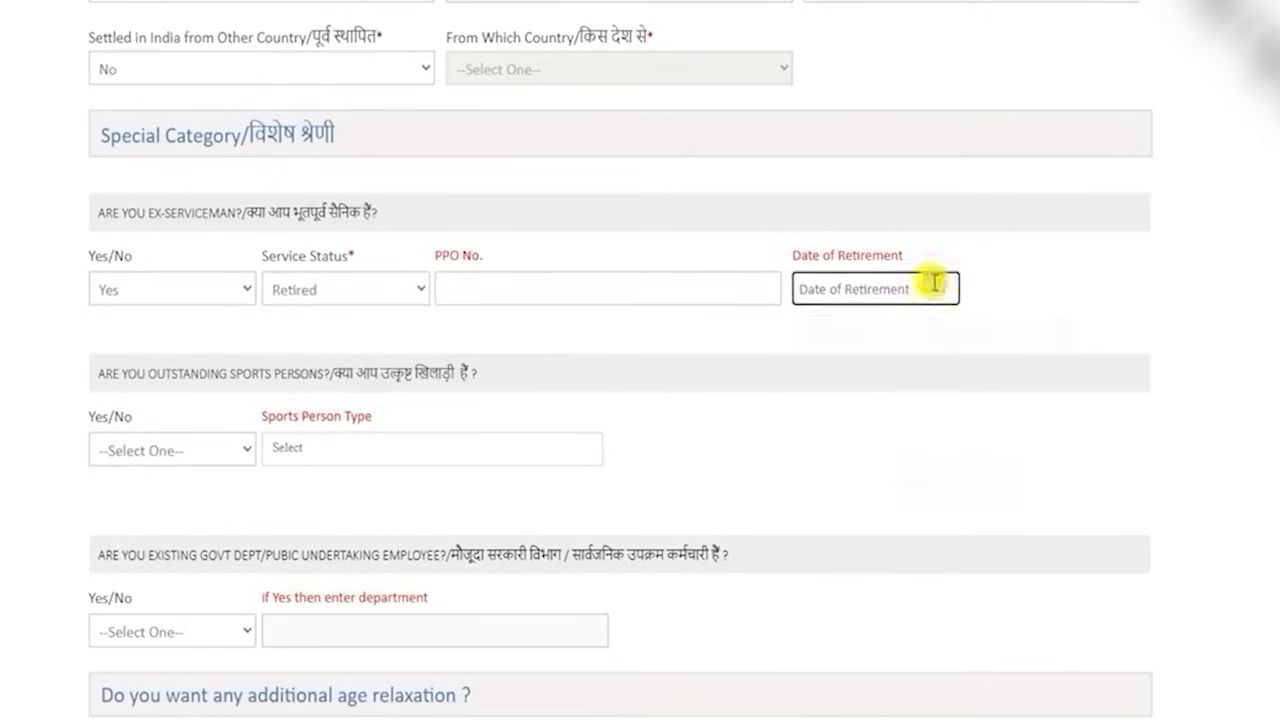
click(903, 283)
click(170, 289)
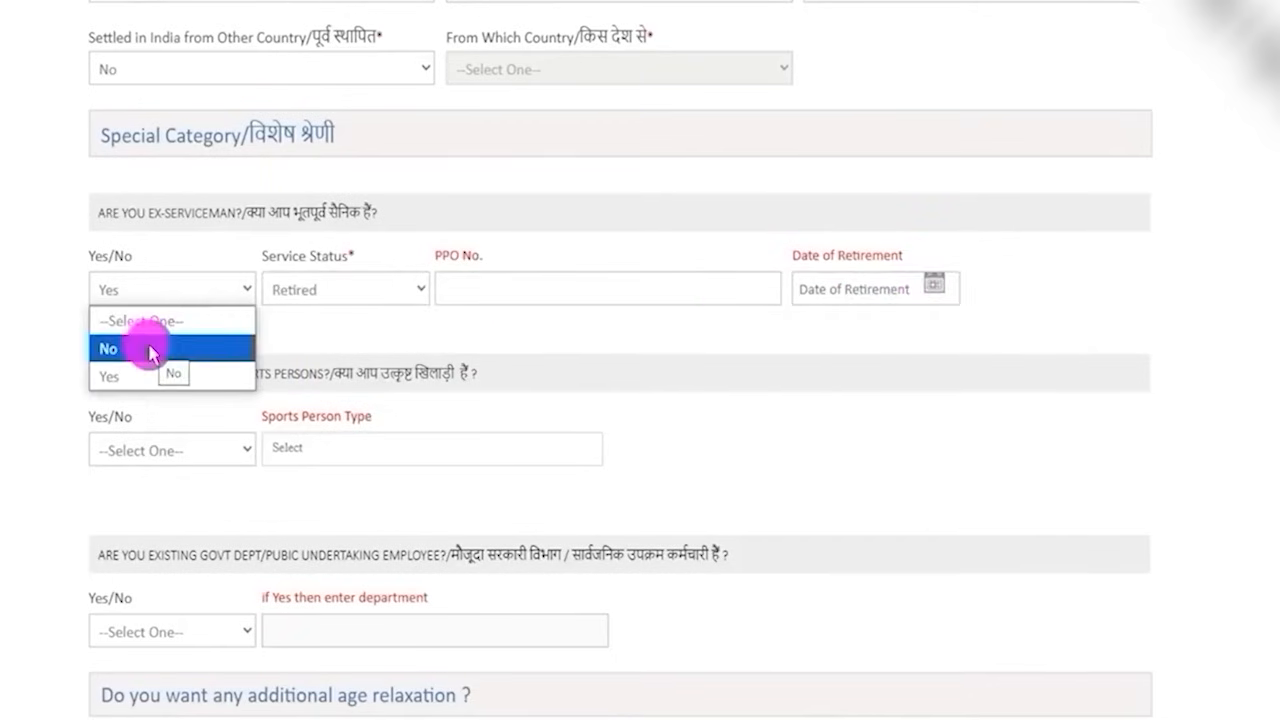
click(150, 349)
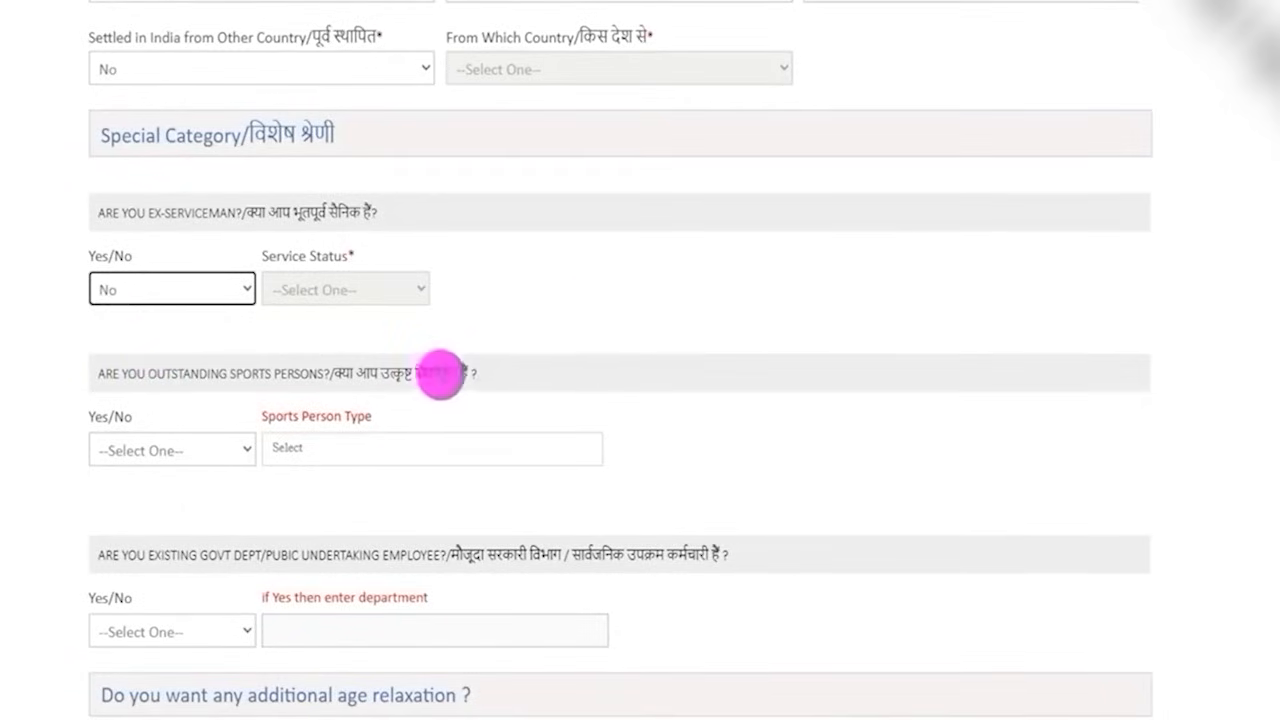
- Review the Sports Person Type options with the outstanding sports person question set to Yes, and change the answer to No
drag(225, 369, 310, 372)
click(130, 452)
click(109, 535)
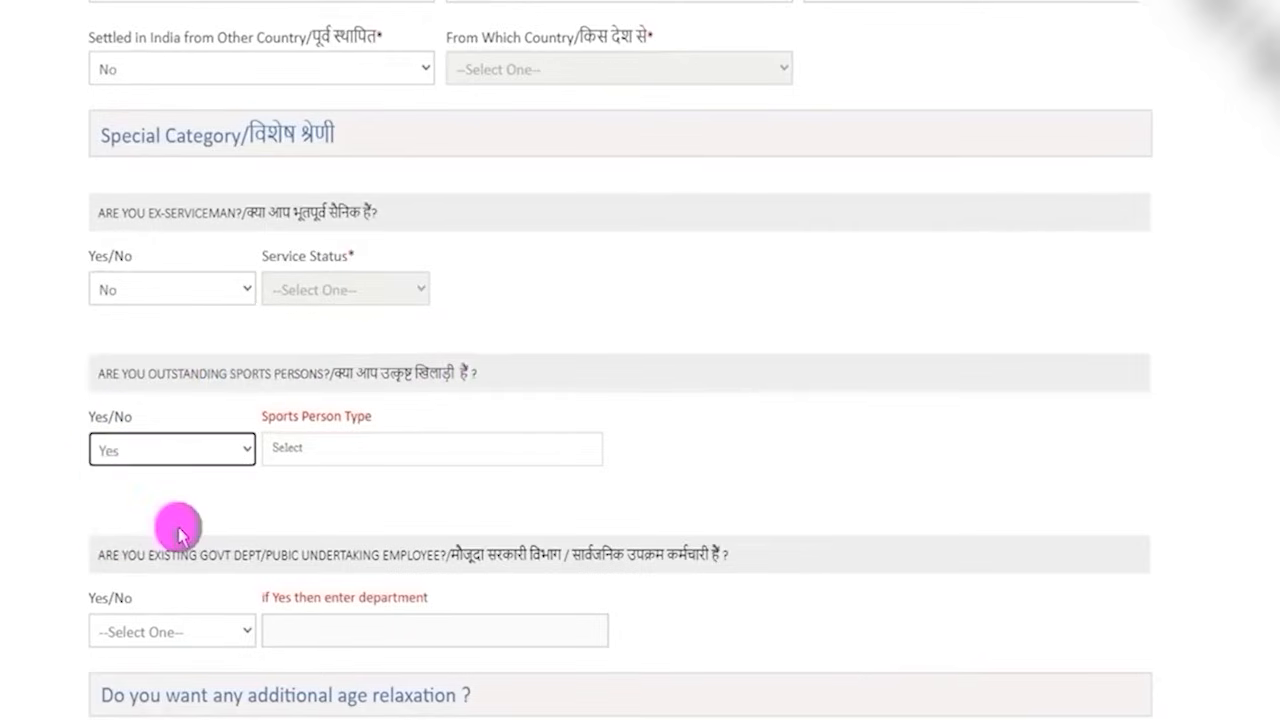
click(346, 457)
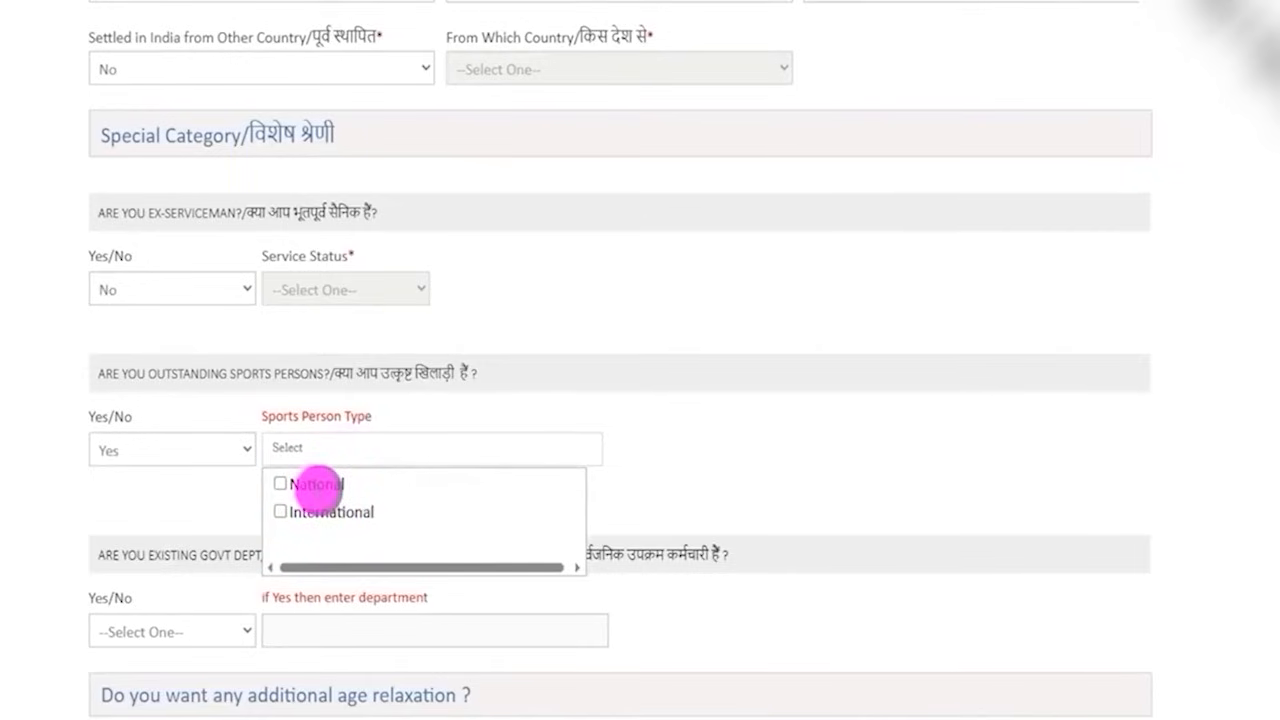
click(156, 450)
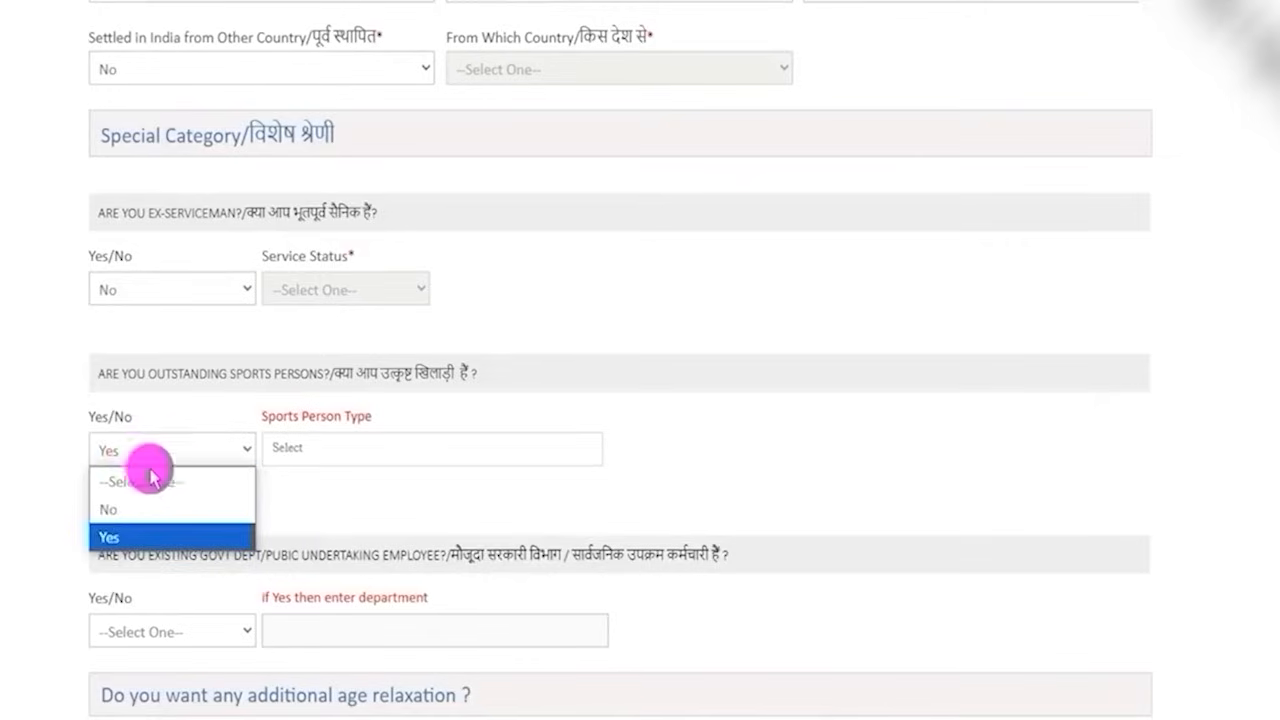
click(130, 509)
- Examine the department field with the existing government employee question set to Yes, and change the answer to No
scroll(330, 490, down, 3)
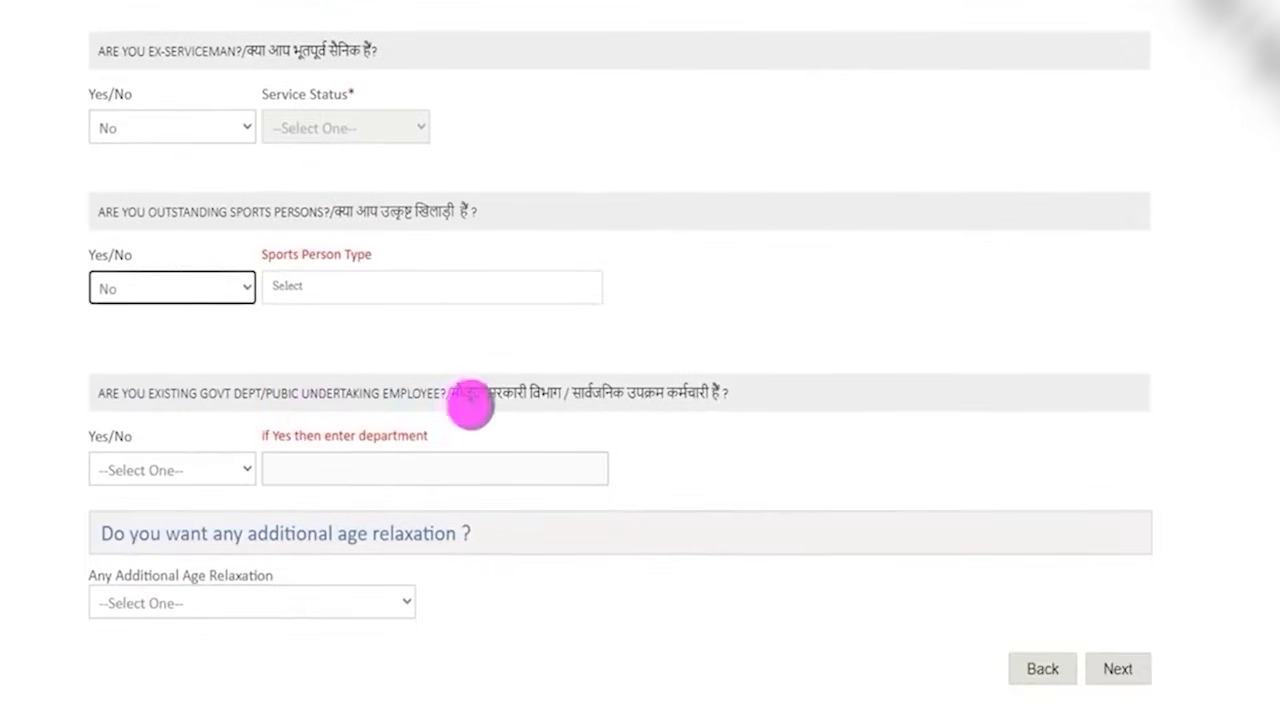
drag(471, 392, 651, 409)
click(587, 393)
click(203, 470)
click(180, 554)
click(361, 470)
click(360, 470)
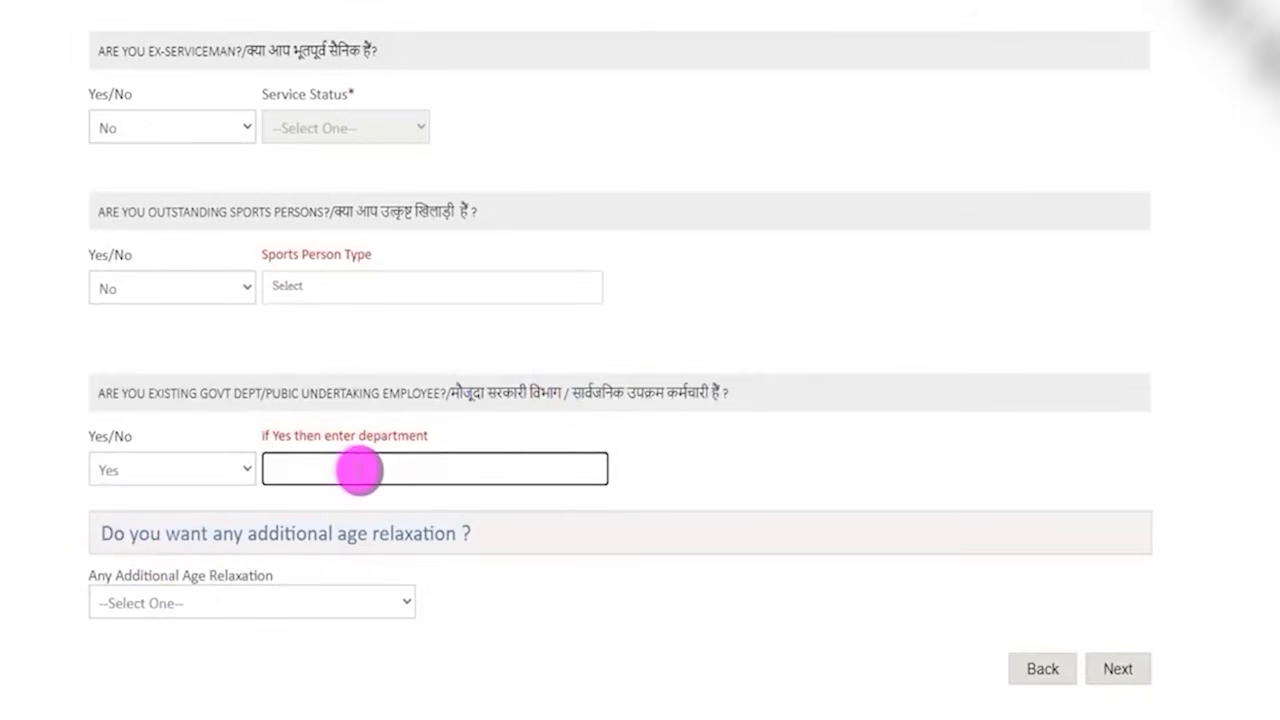
click(205, 477)
click(145, 526)
click(292, 469)
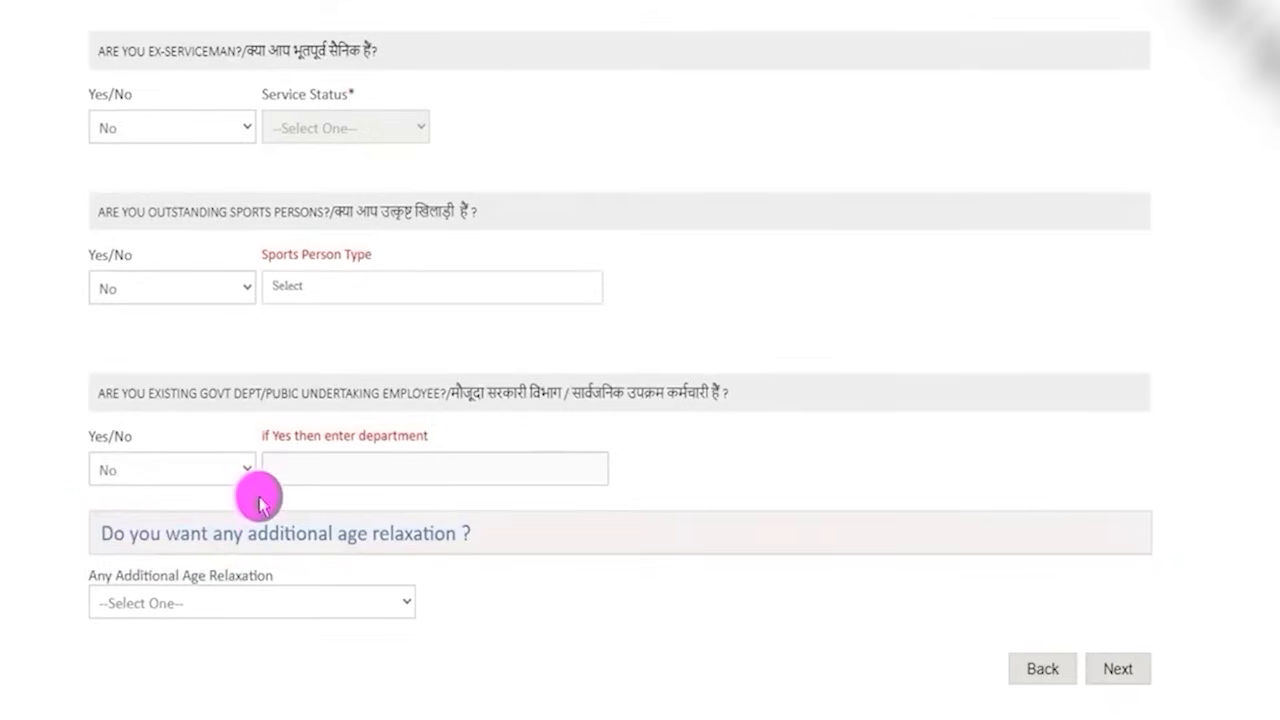
- Set Any Additional Age Relaxation to NOT APPLICABLE and proceed to the next section of the application
click(226, 604)
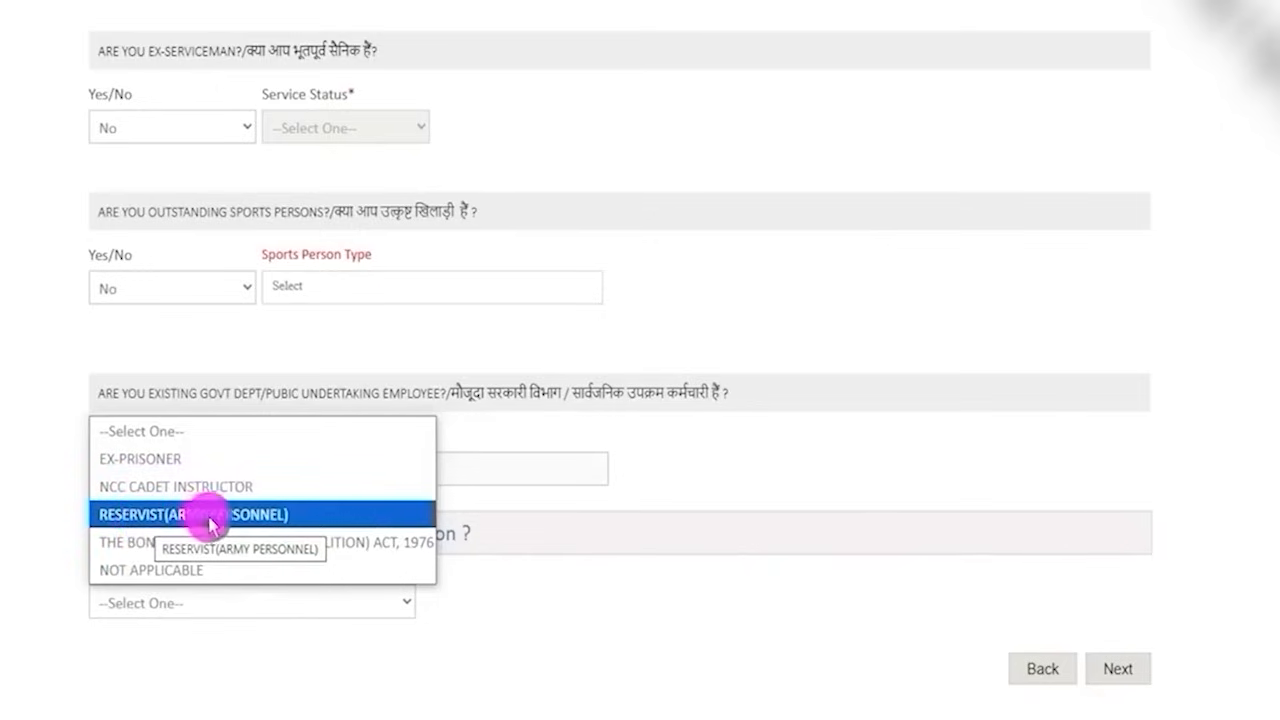
click(192, 569)
click(655, 645)
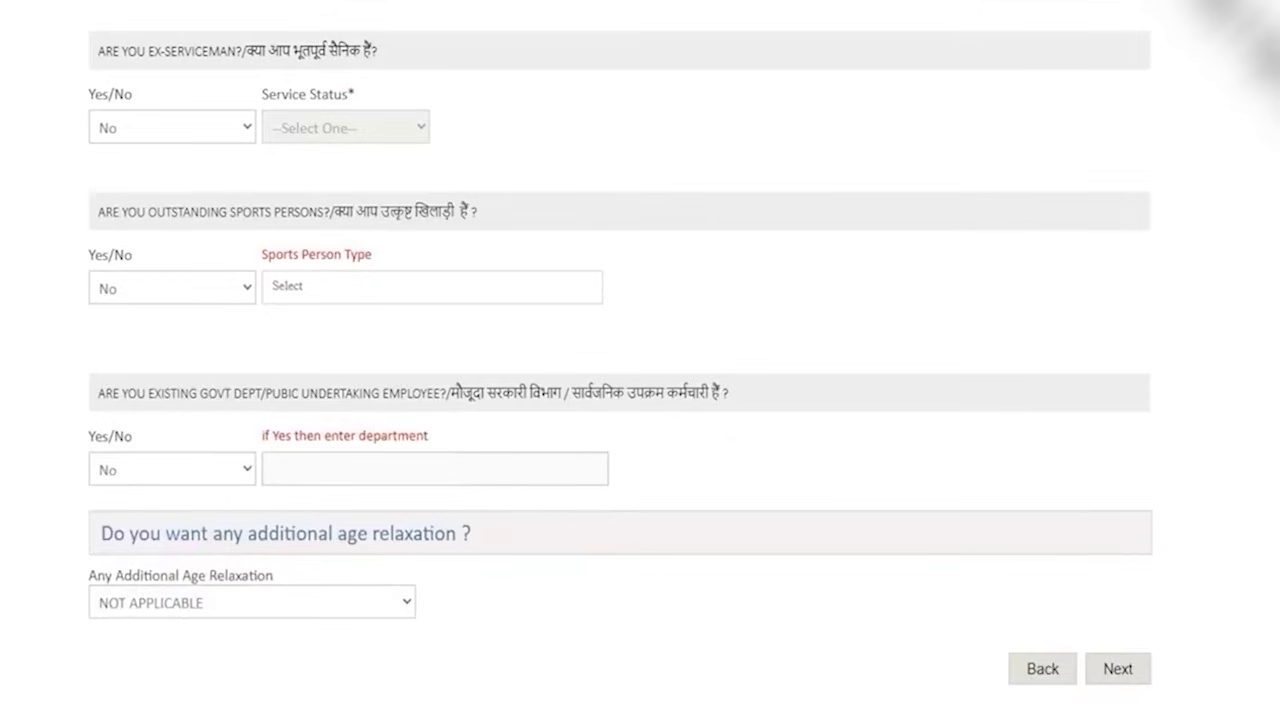
click(1132, 664)
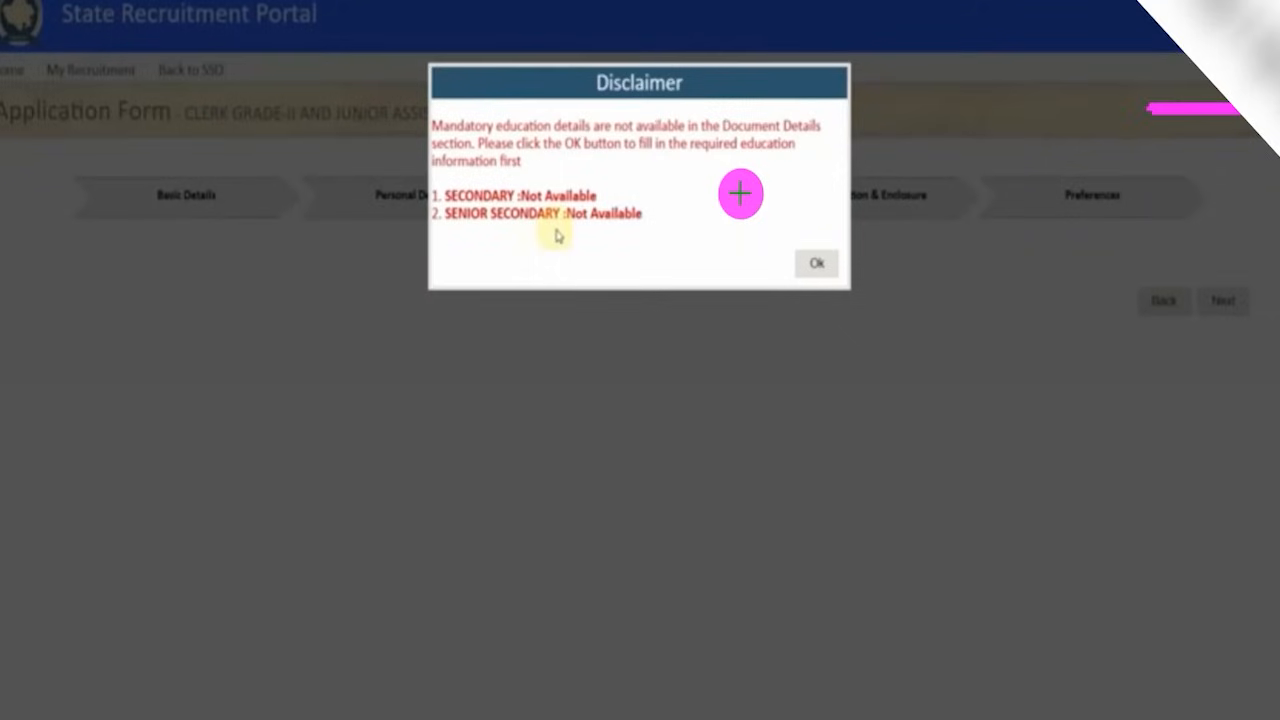
- Read the Disclaimer about the mandatory secondary and senior secondary education details
drag(918, 128, 993, 63)
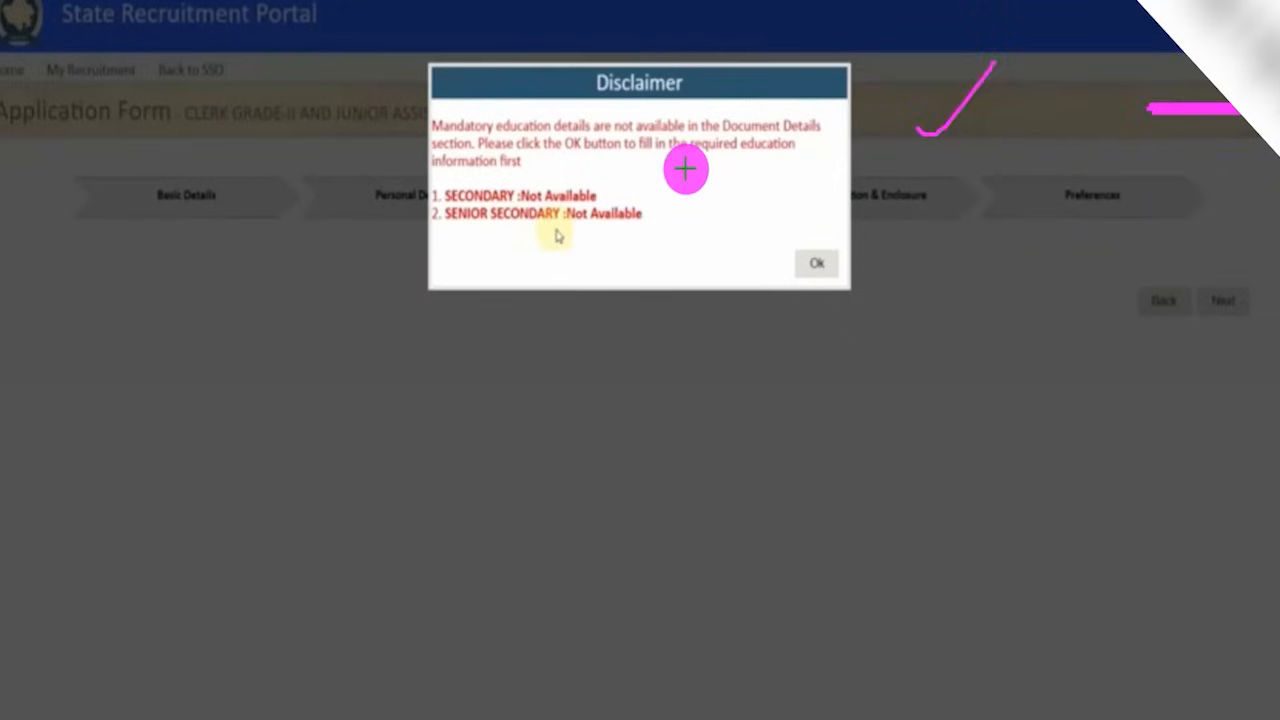
drag(606, 189, 628, 162)
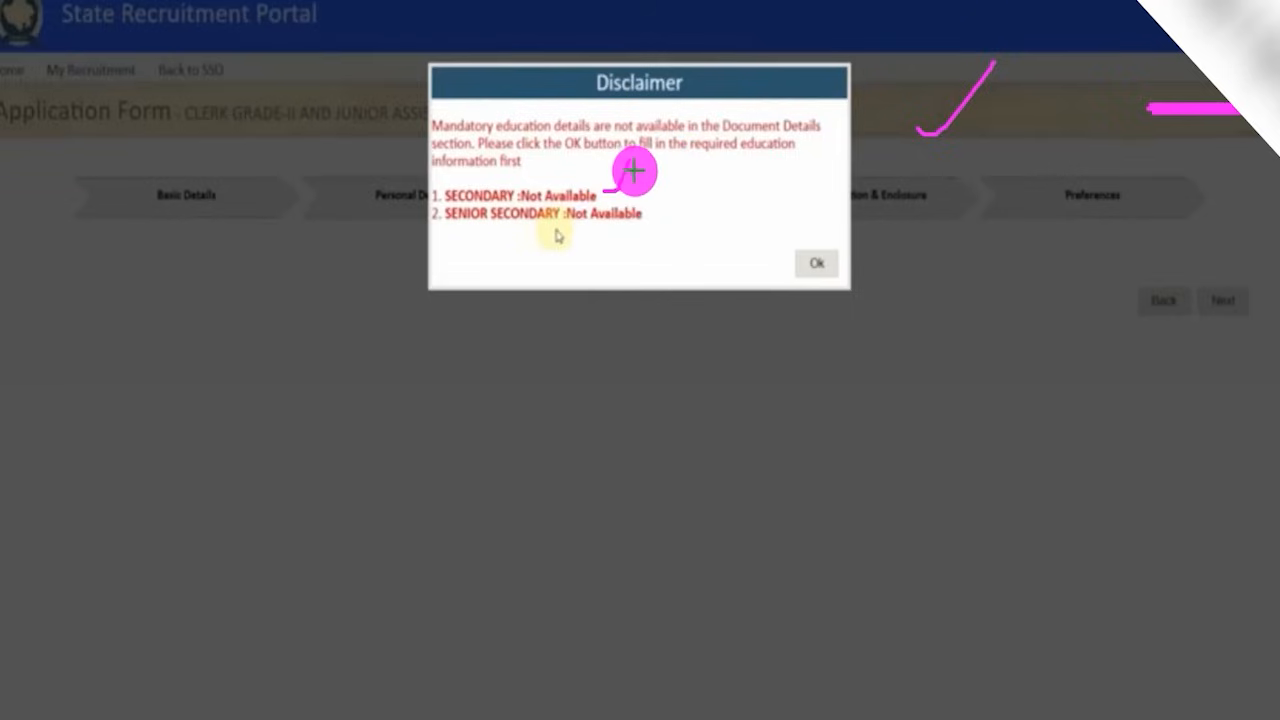
drag(651, 214, 680, 192)
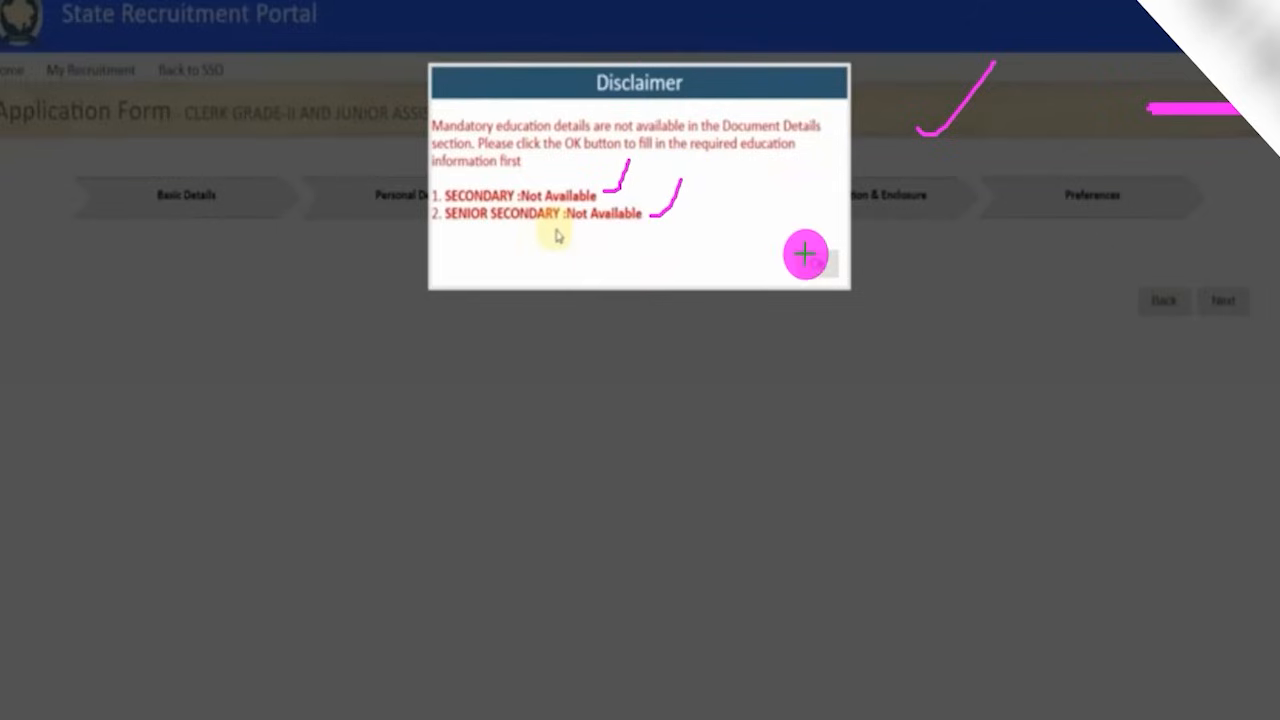
drag(748, 213, 846, 272)
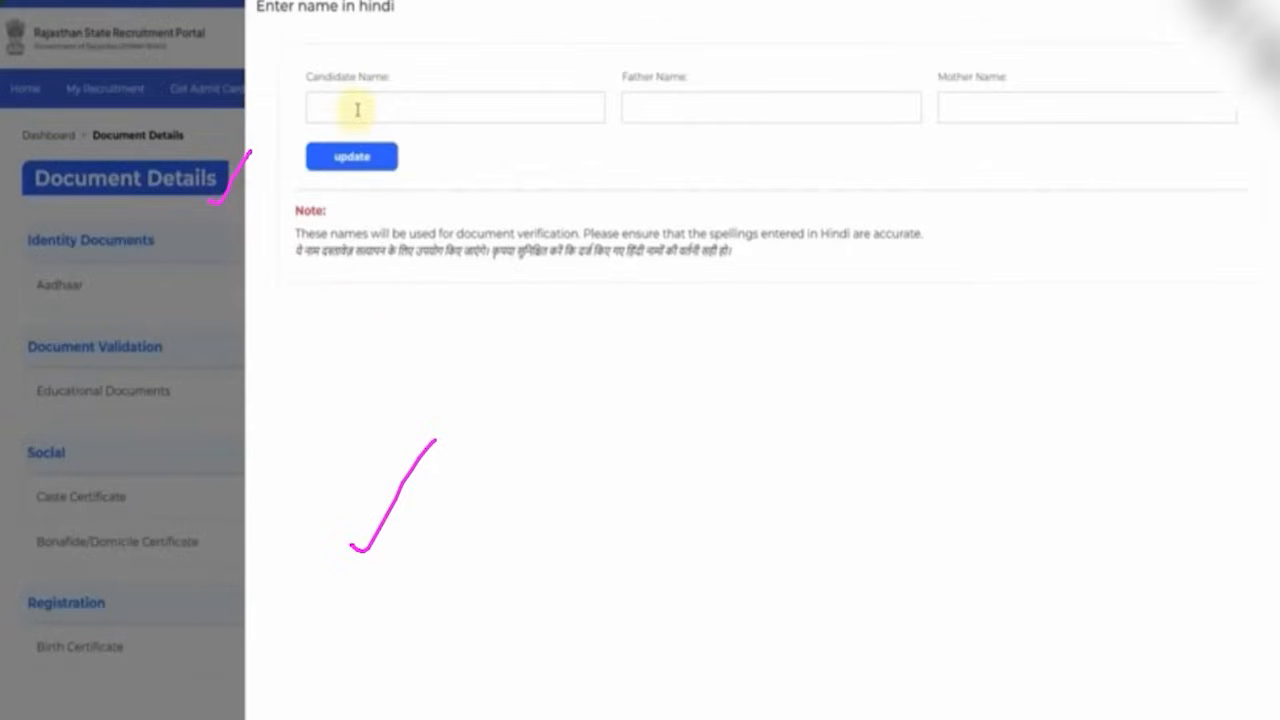
- Examine the Candidate Name, Father Name and Mother Name fields and the update option in the Hindi name form
drag(1014, 468, 1100, 341)
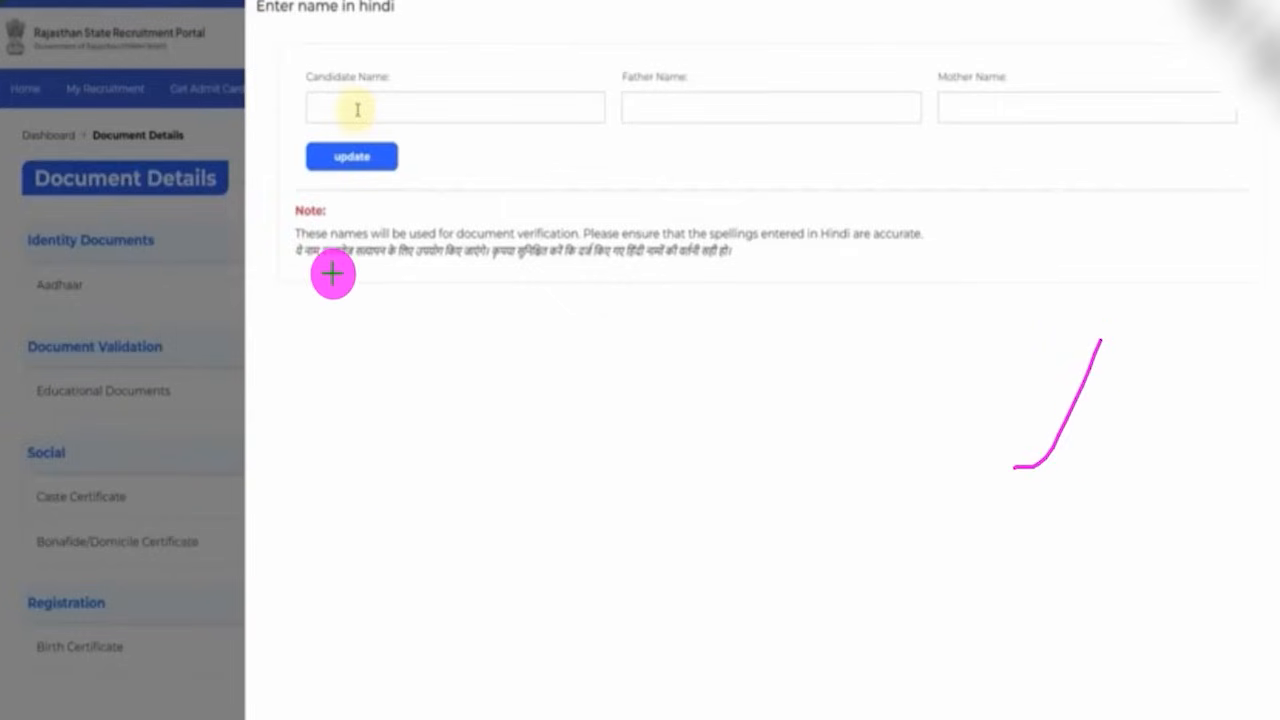
drag(230, 188, 283, 122)
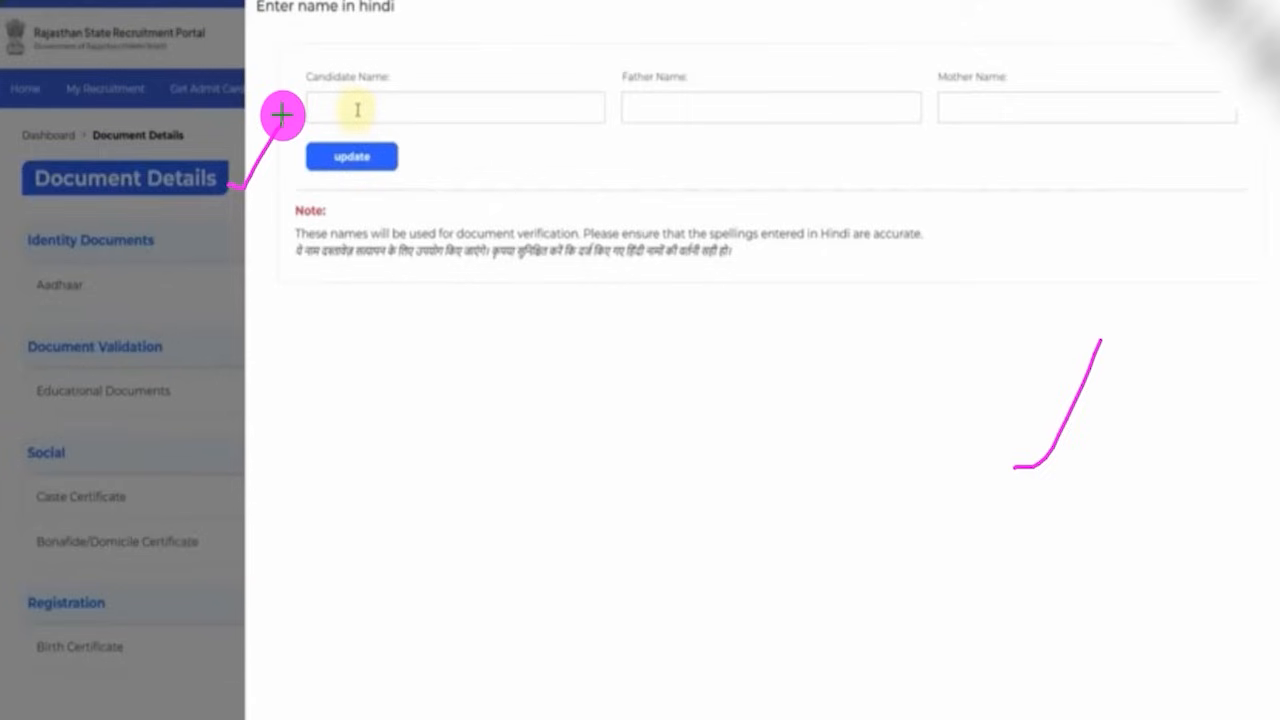
drag(407, 108, 437, 71)
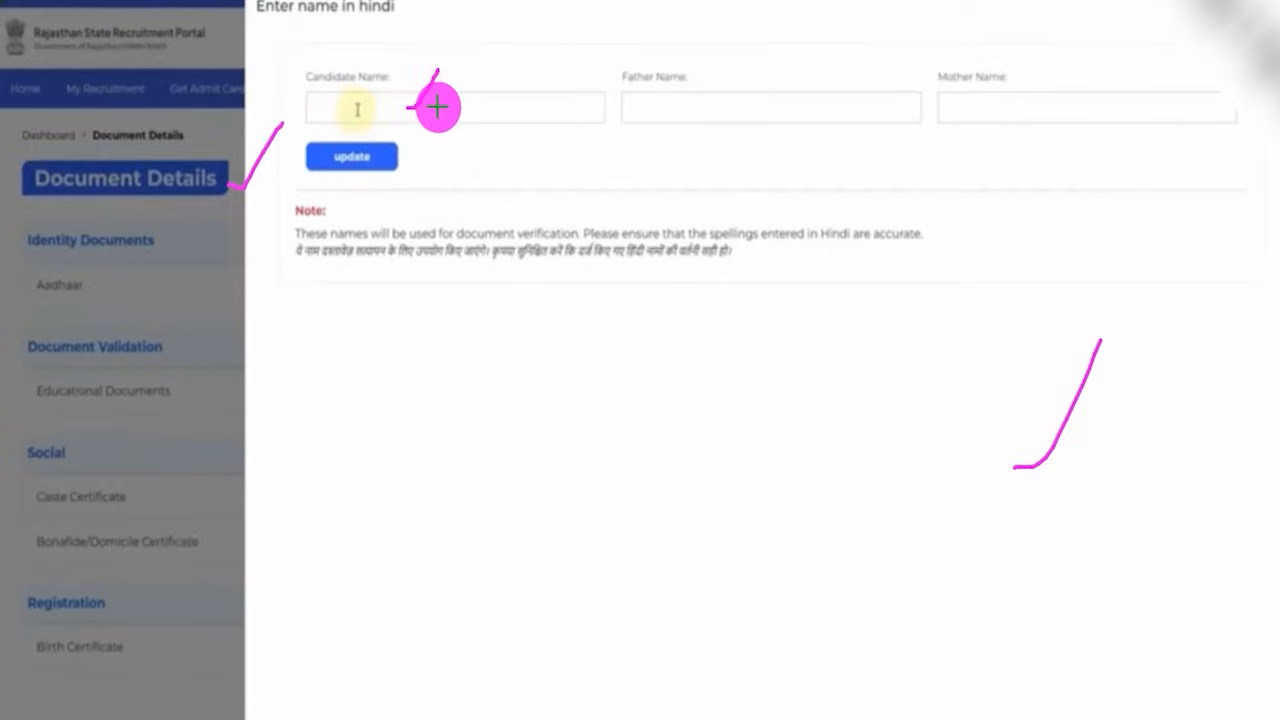
drag(437, 107, 466, 70)
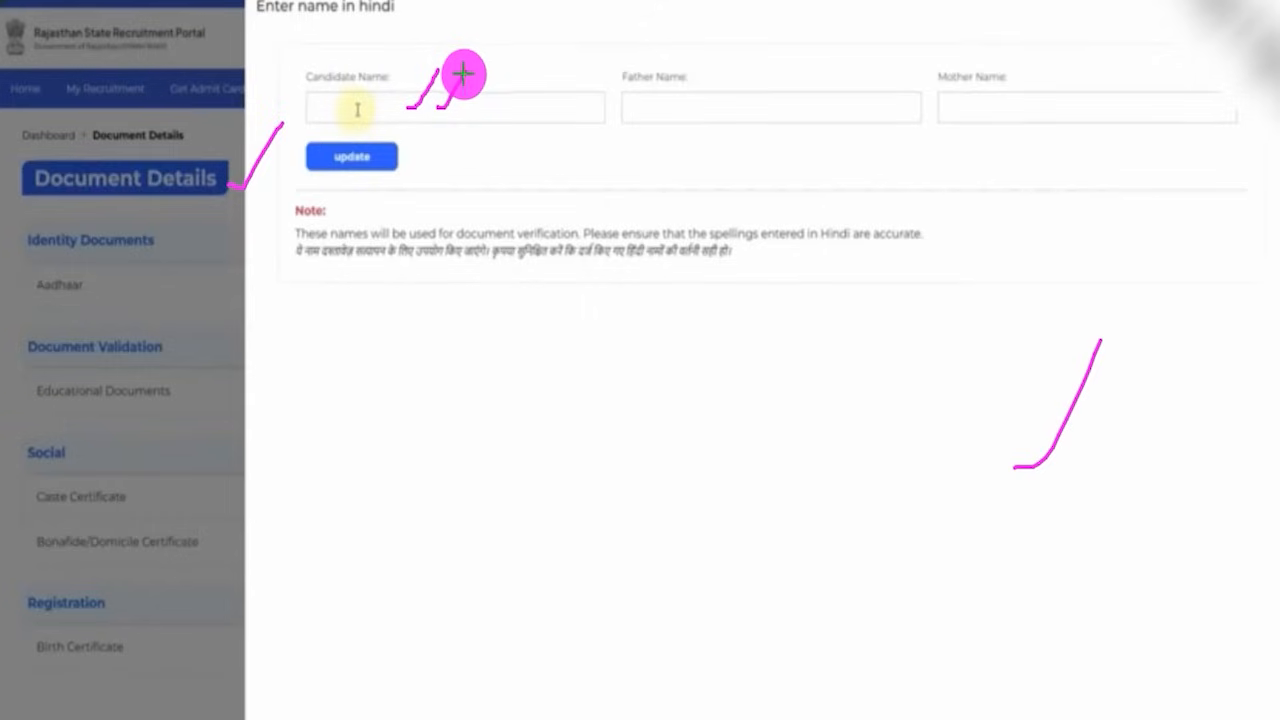
drag(460, 108, 498, 72)
drag(699, 98, 737, 53)
drag(1025, 103, 1067, 53)
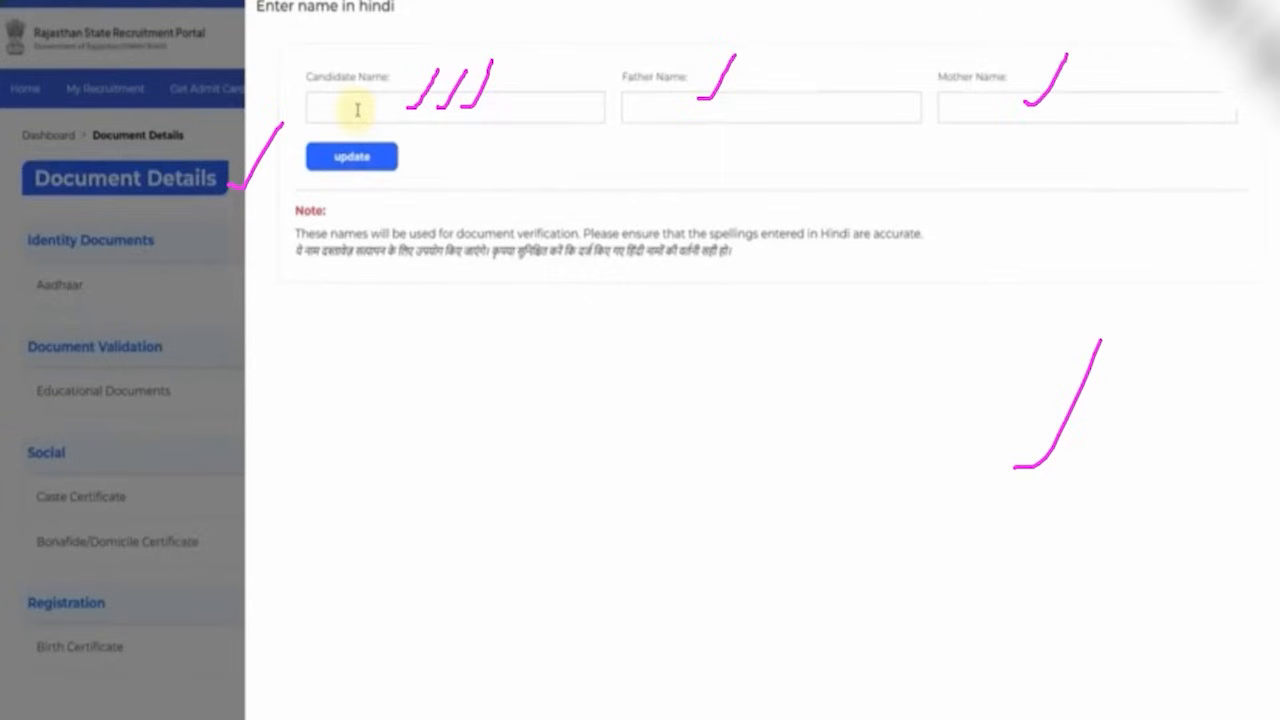
drag(560, 144, 397, 156)
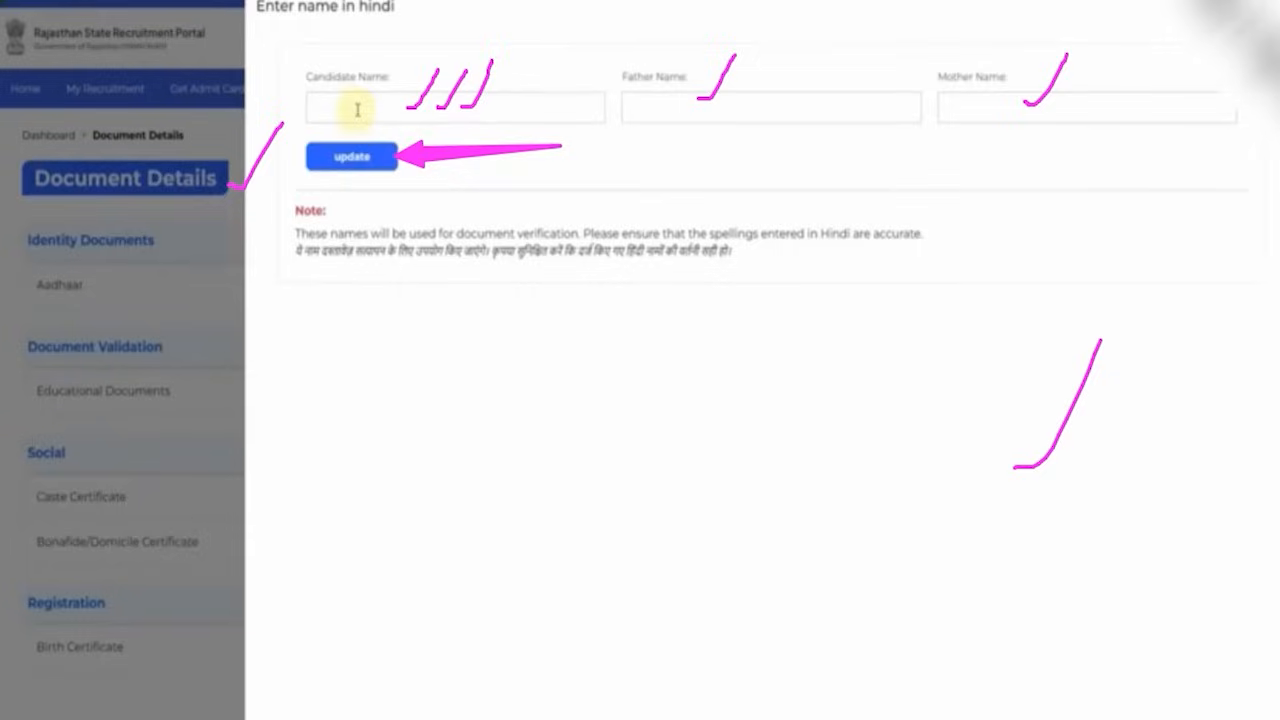
key(Escape)
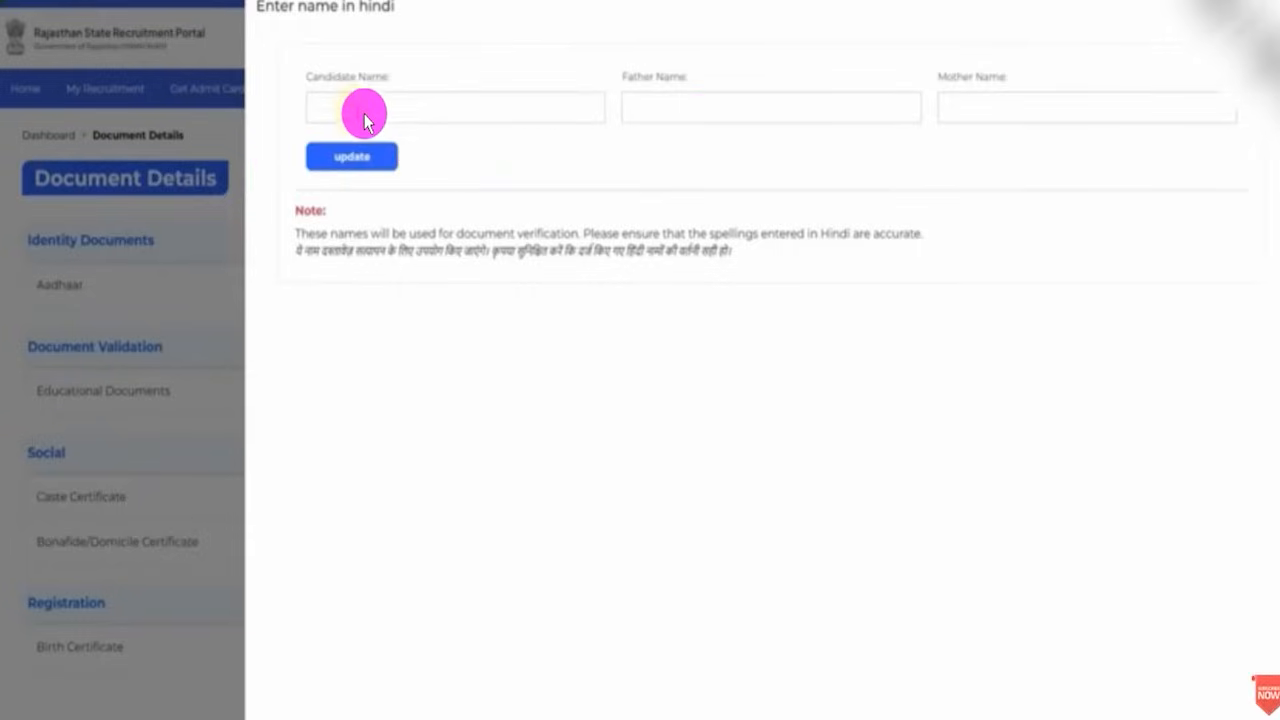
- Open the Hindi keyboard for the Candidate Name field and review the three name fields that need Hindi spellings
click(389, 109)
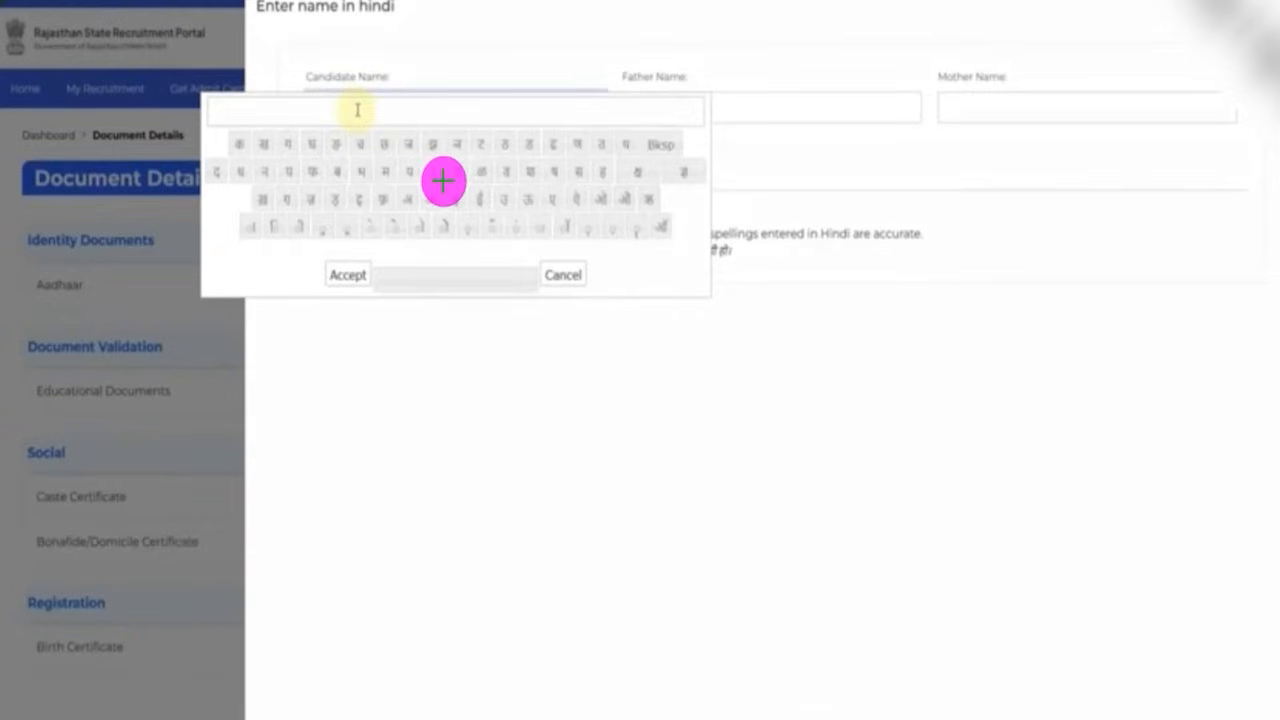
drag(452, 177, 471, 151)
drag(423, 108, 460, 65)
drag(757, 104, 843, 43)
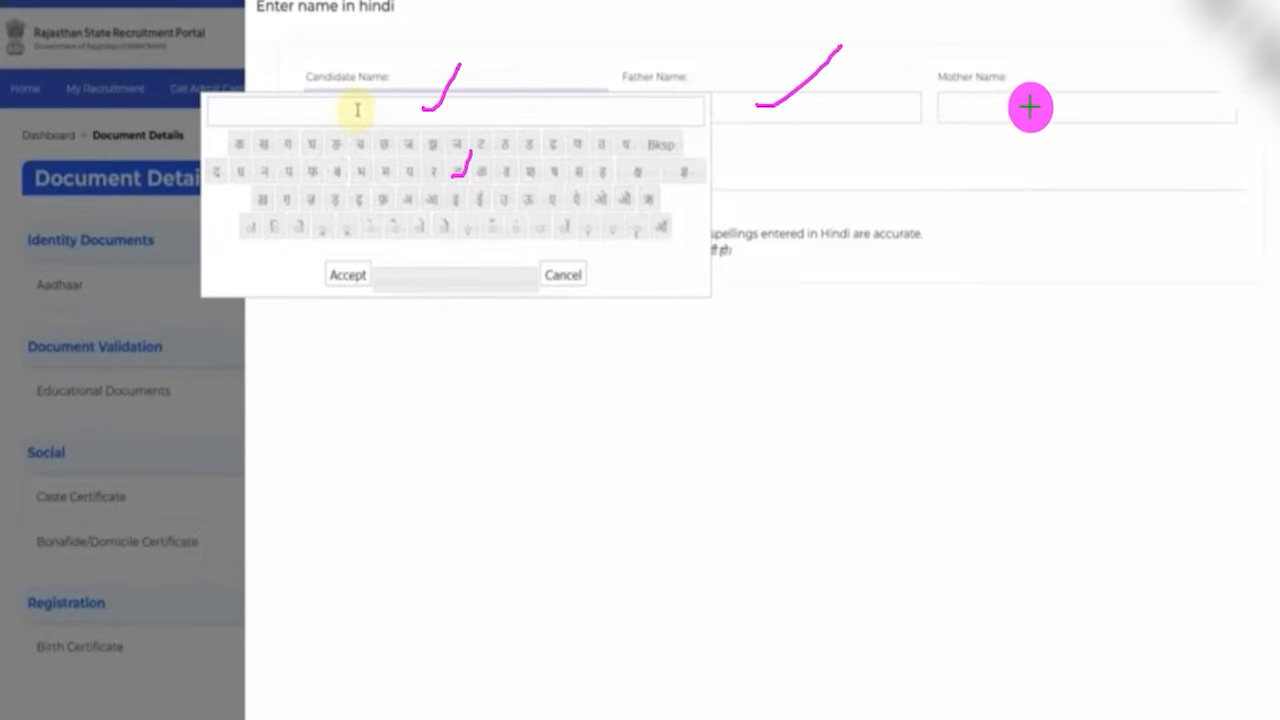
drag(1006, 110, 1054, 69)
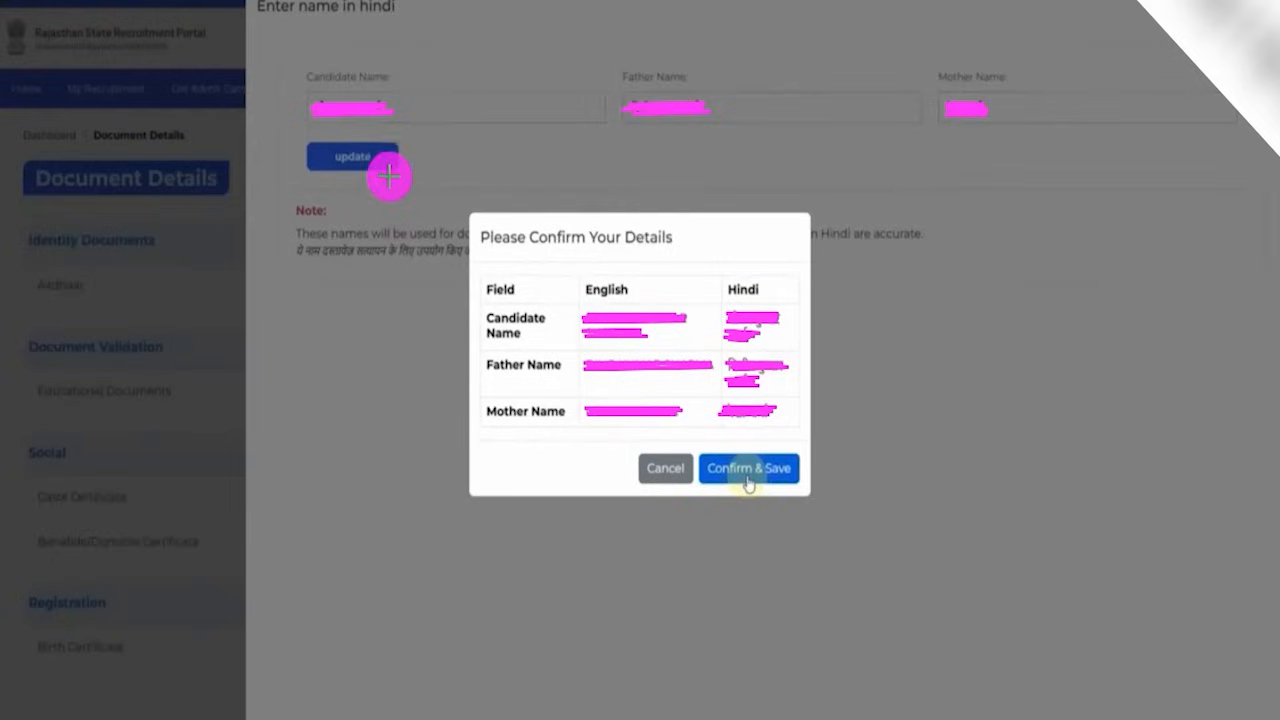
- Compare the English and Hindi spellings of the candidate, father and mother names, and confirm and save the details
drag(412, 167, 470, 118)
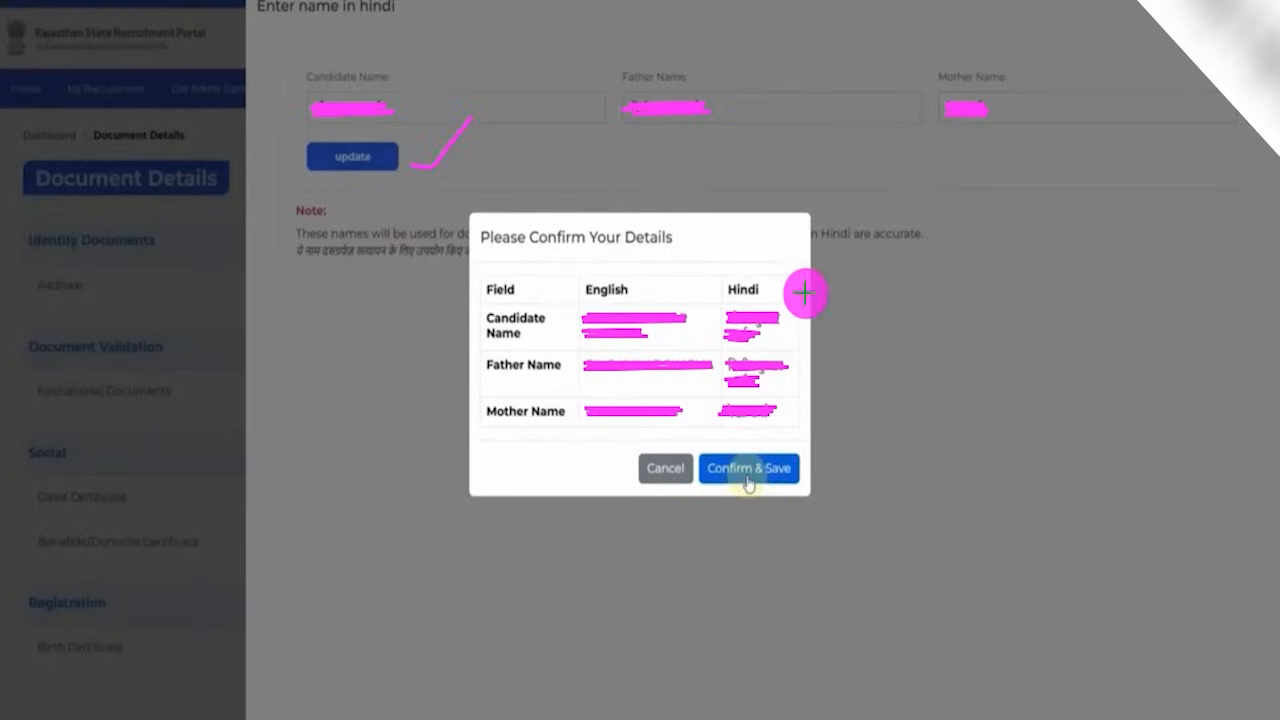
drag(651, 287, 672, 262)
drag(771, 281, 793, 252)
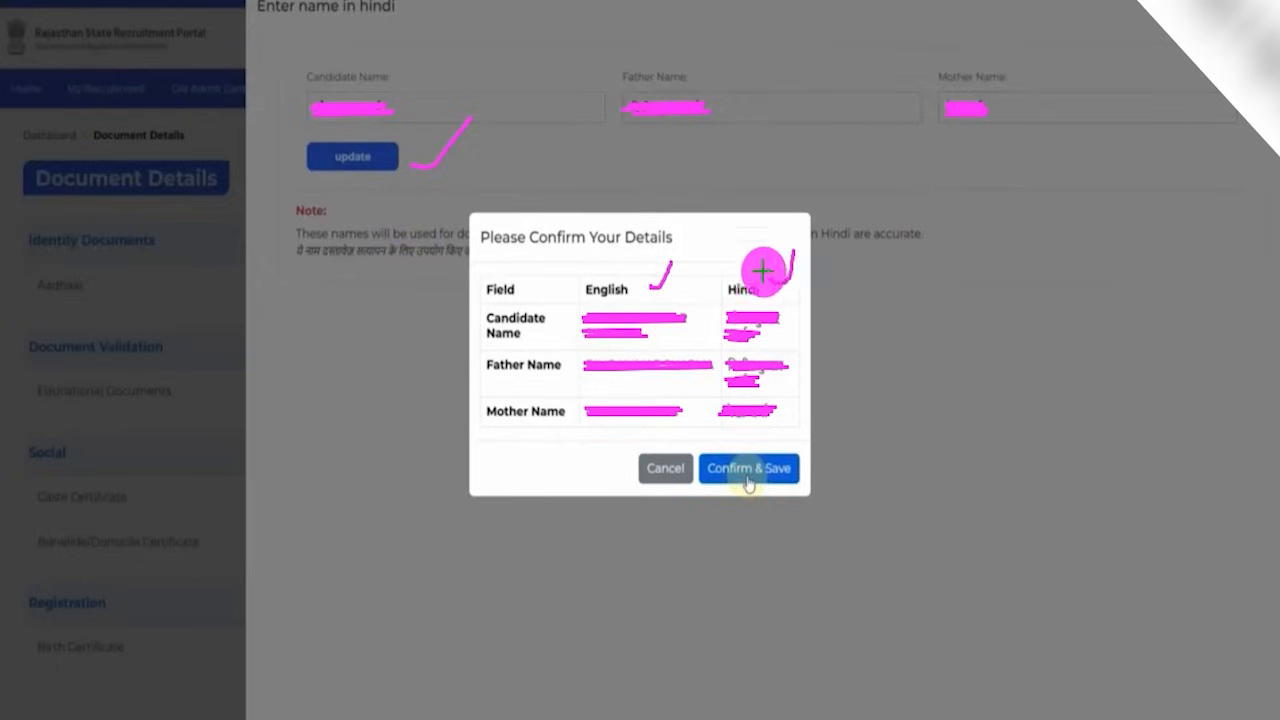
drag(680, 333, 696, 314)
drag(662, 379, 681, 371)
drag(689, 394, 699, 391)
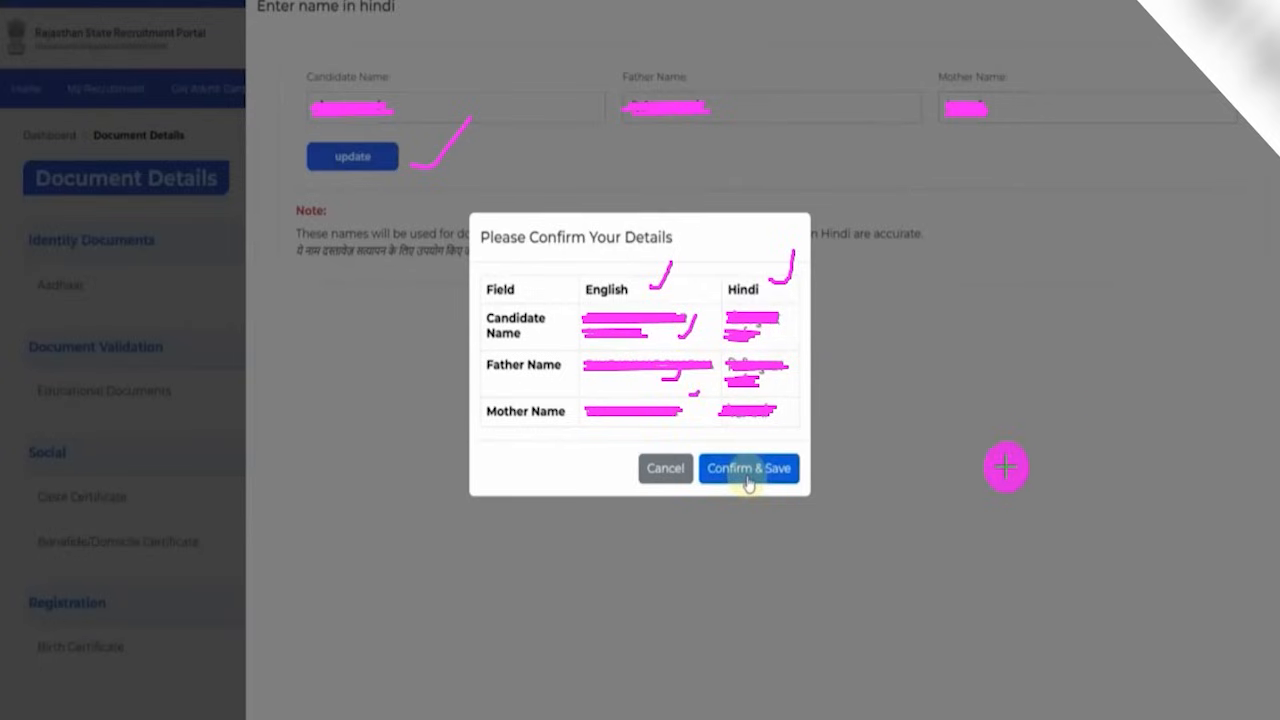
mouse_move(1171, 389)
mouse_down()
mouse_move(937, 449)
mouse_move(828, 458)
mouse_up()
click(748, 470)
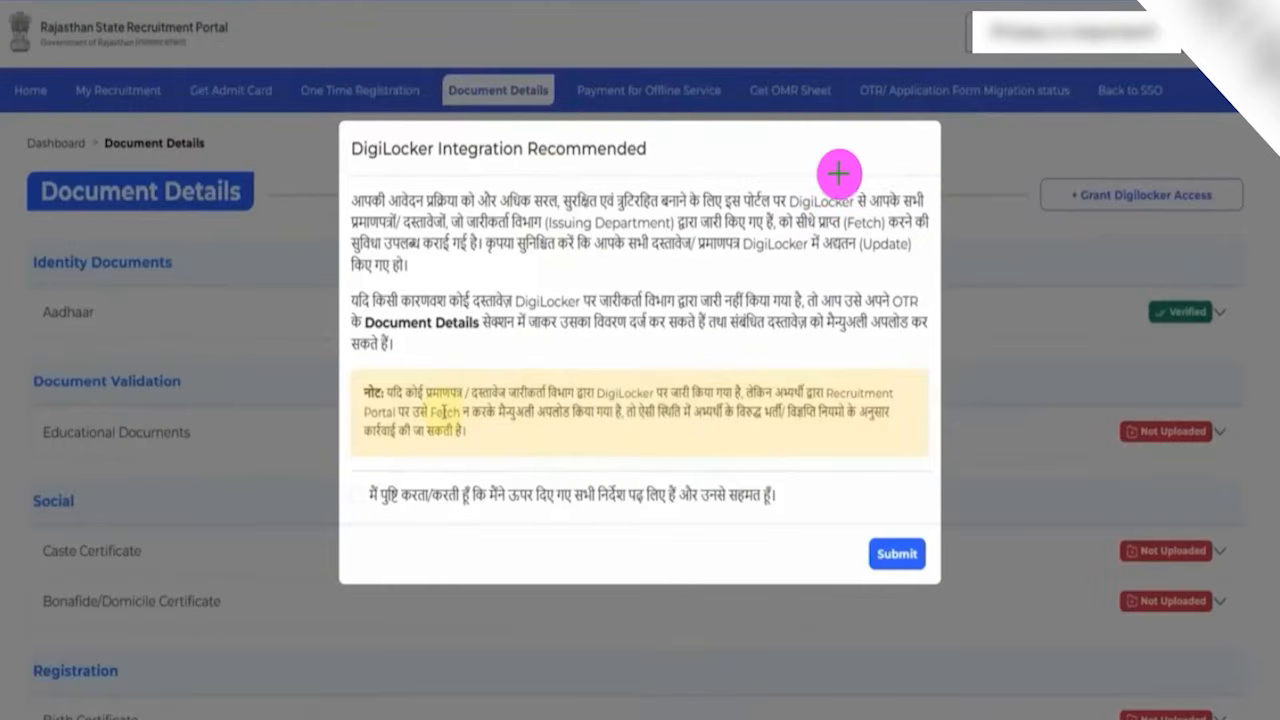
- Read the DigiLocker integration instructions, including the manual upload note and the agreement statement
drag(834, 174, 877, 130)
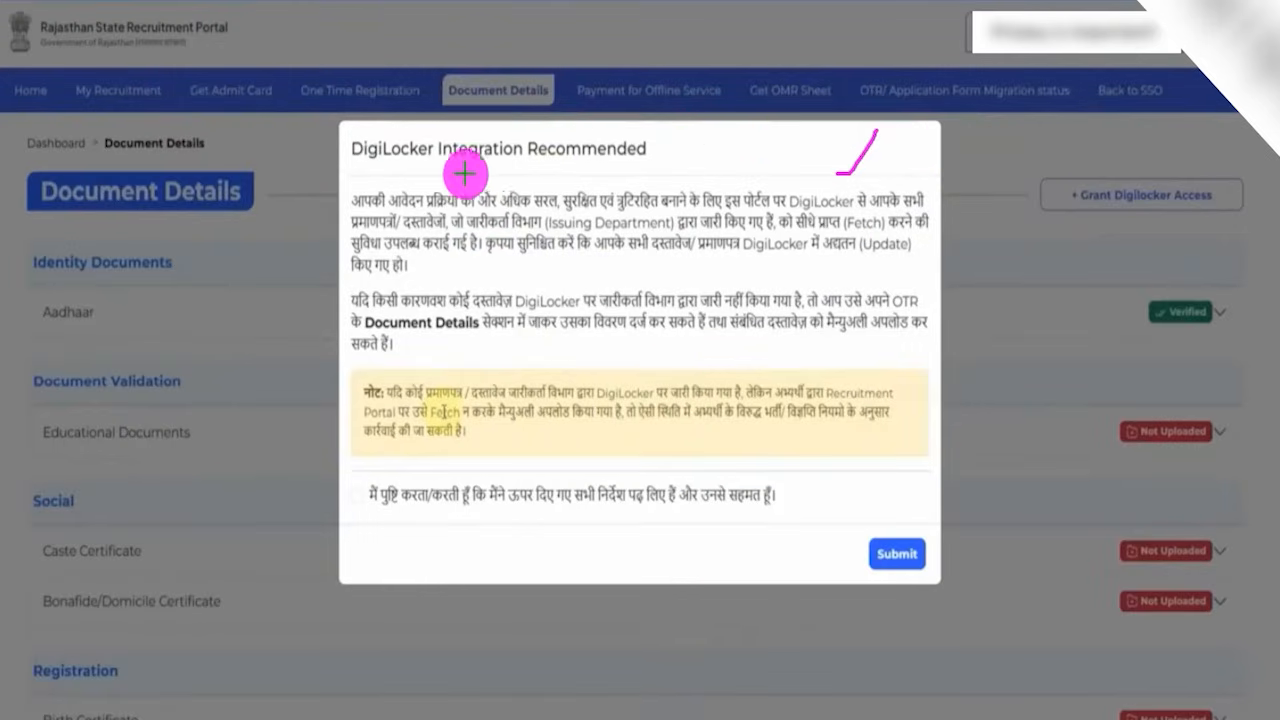
drag(370, 173, 628, 170)
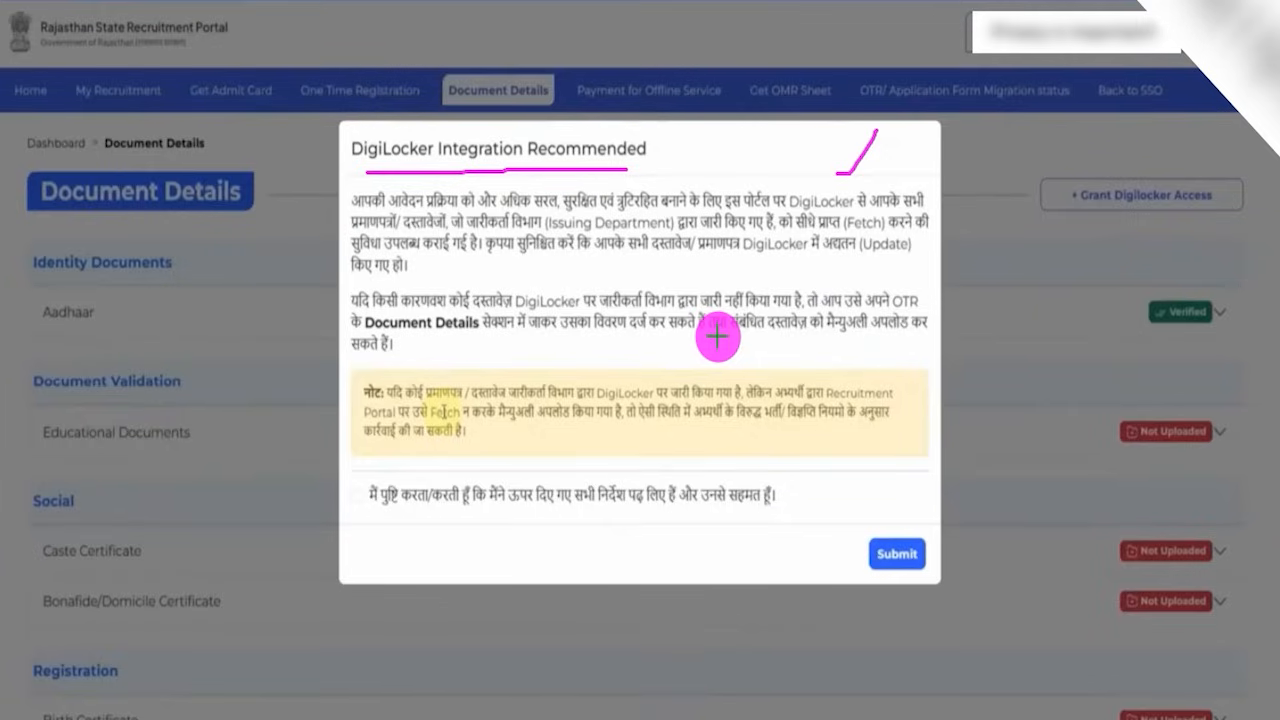
drag(673, 347, 718, 262)
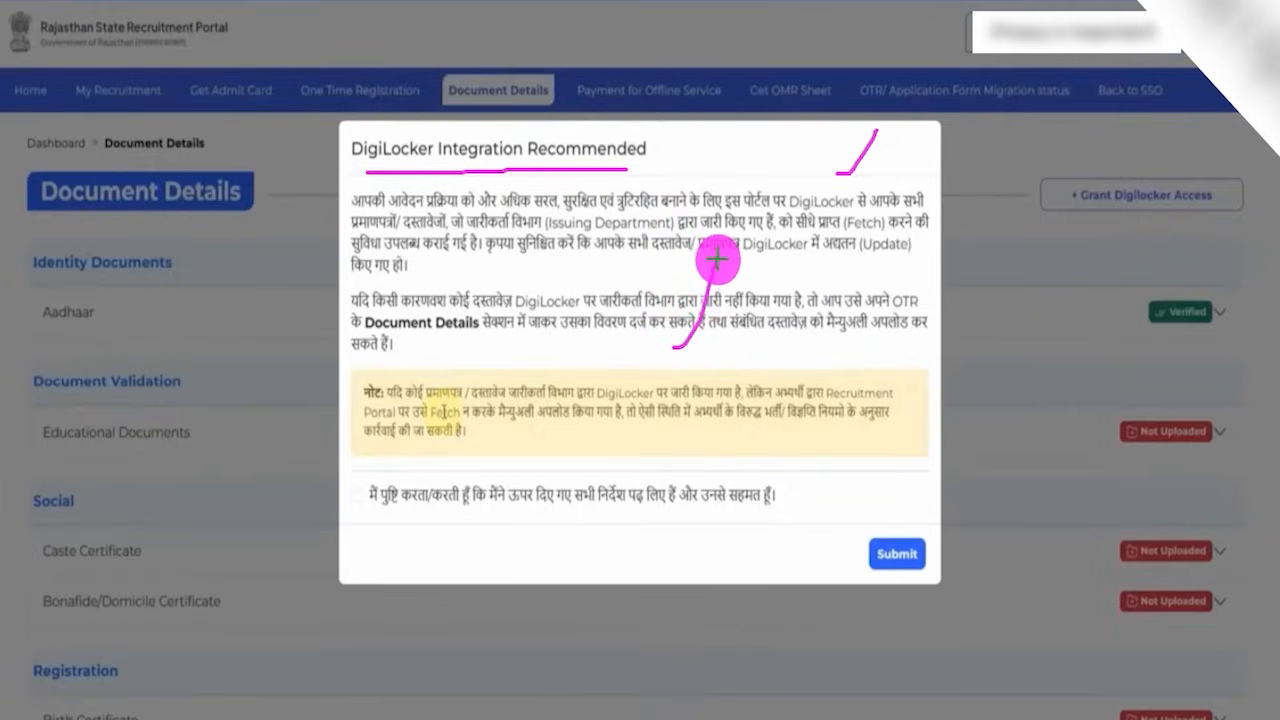
drag(358, 494, 390, 448)
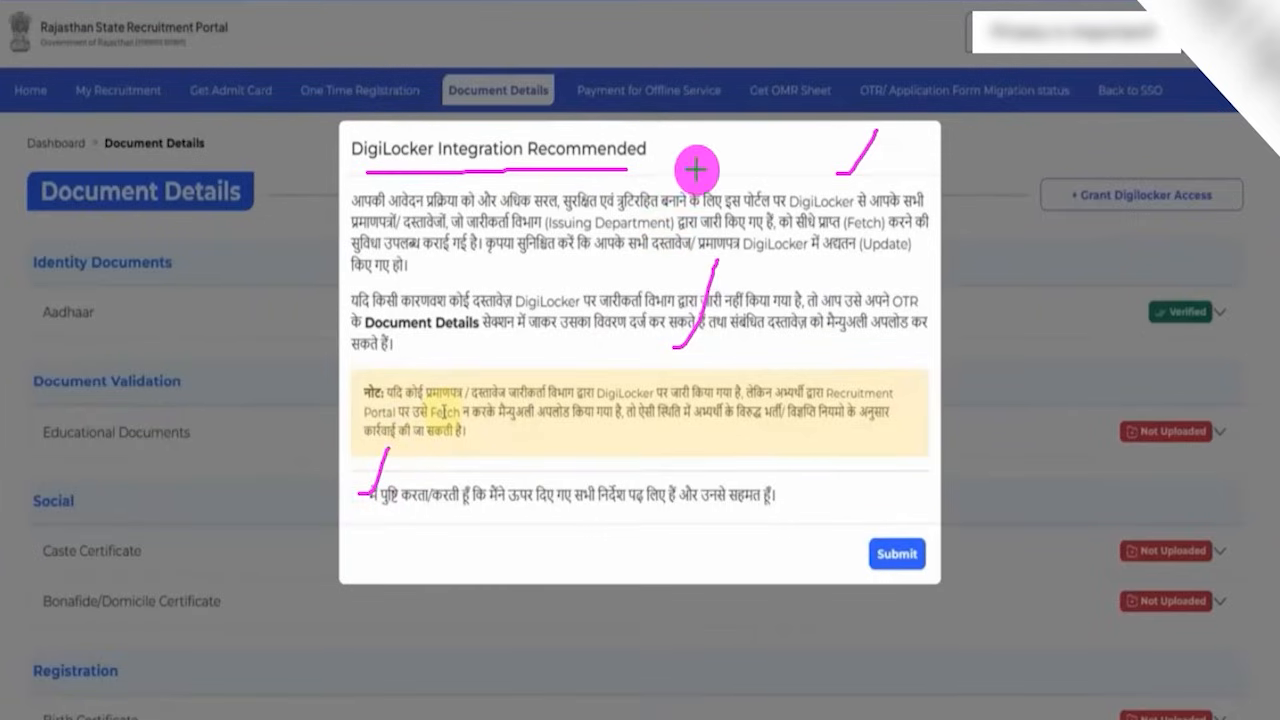
mouse_move(916, 532)
mouse_down()
mouse_move(855, 519)
mouse_move(905, 588)
mouse_up()
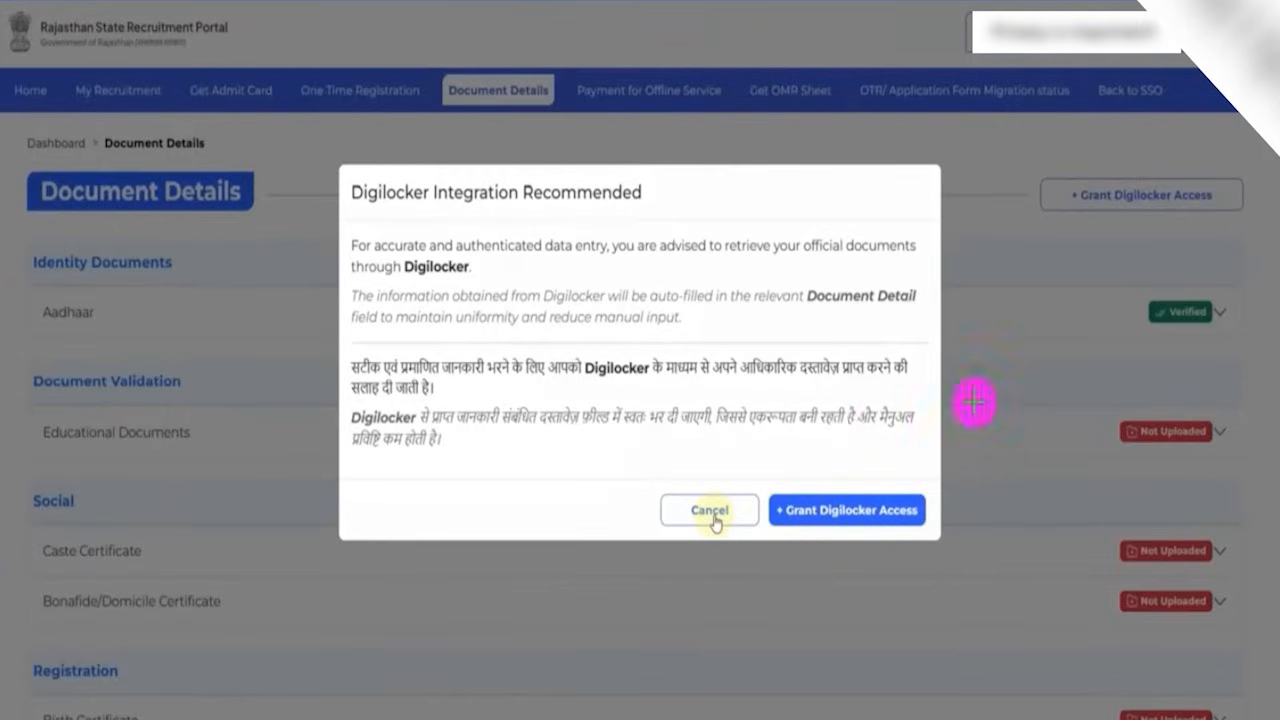
- Decline the recommendation to grant Digilocker access and open the Educational Documents section for manual entry
mouse_move(846, 482)
mouse_down()
mouse_move(766, 480)
mouse_move(760, 514)
mouse_move(871, 551)
mouse_move(938, 497)
mouse_move(866, 483)
mouse_up()
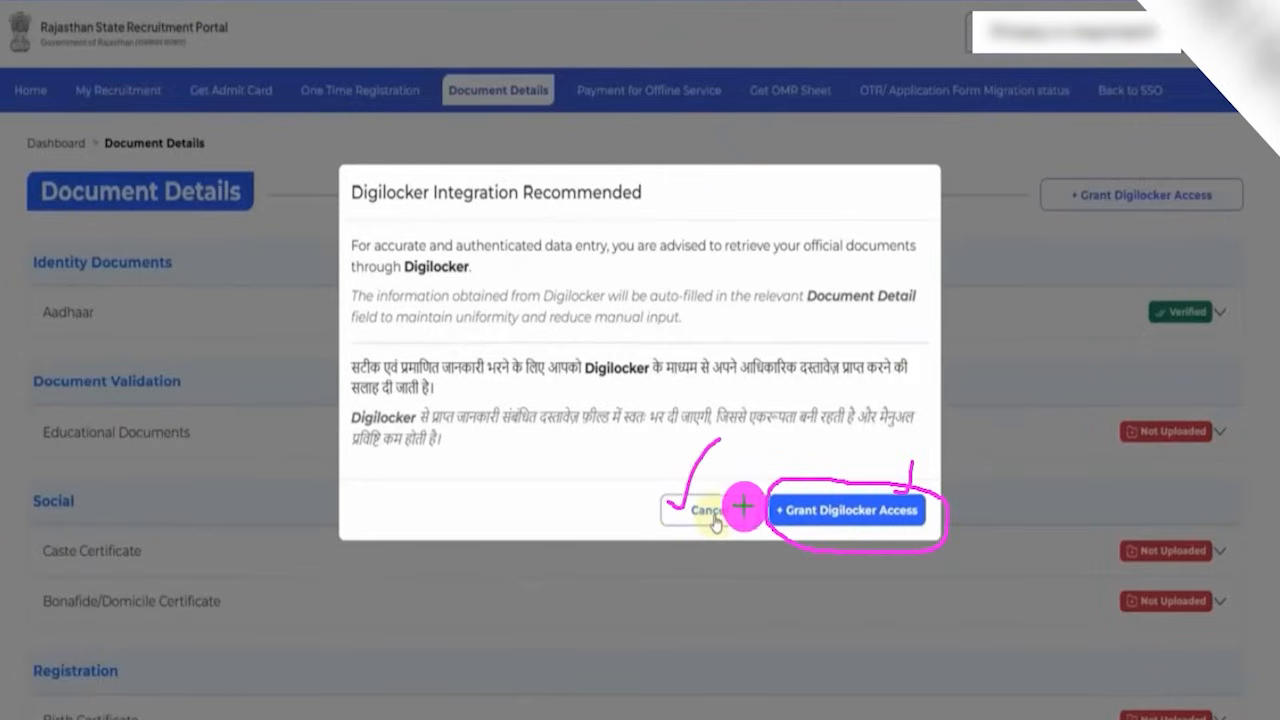
click(710, 511)
click(1165, 432)
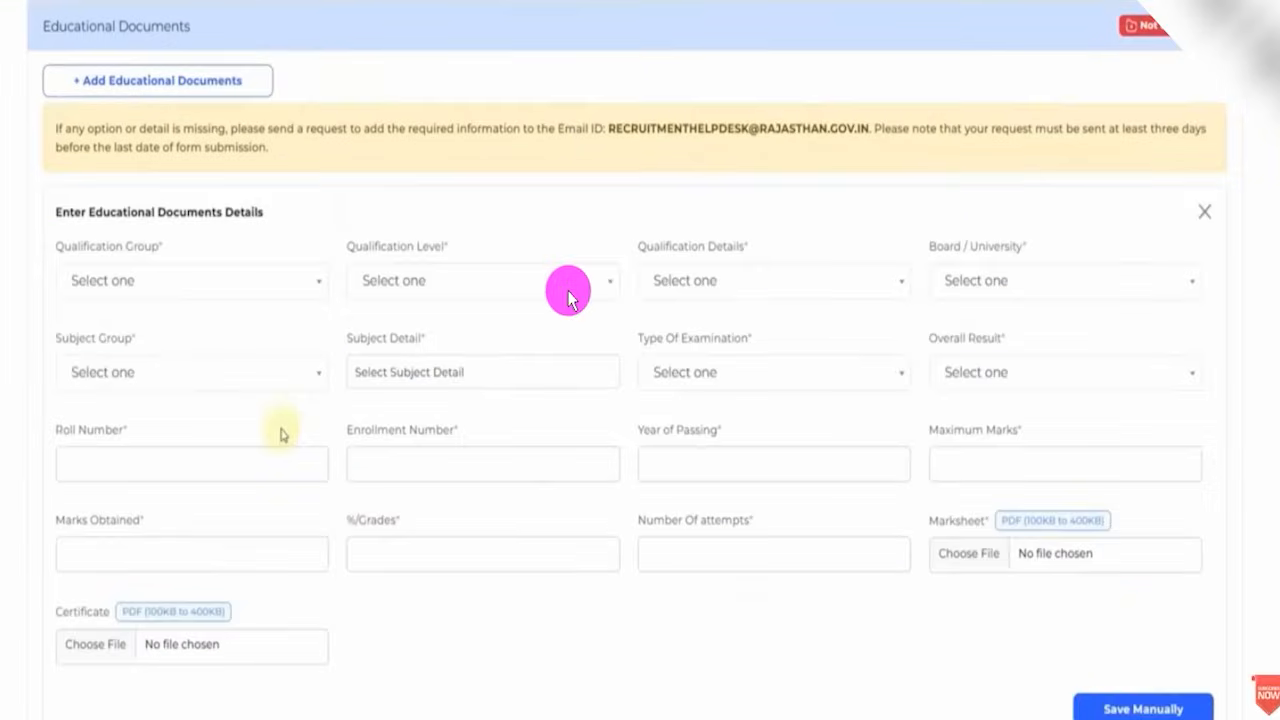
- Set the qualification group to Secondary (10th), level to Tenth, details to Secondary/Equivalent and board to RBSE-RAJASTHAN
scroll(277, 409, down, 1)
click(172, 210)
click(166, 308)
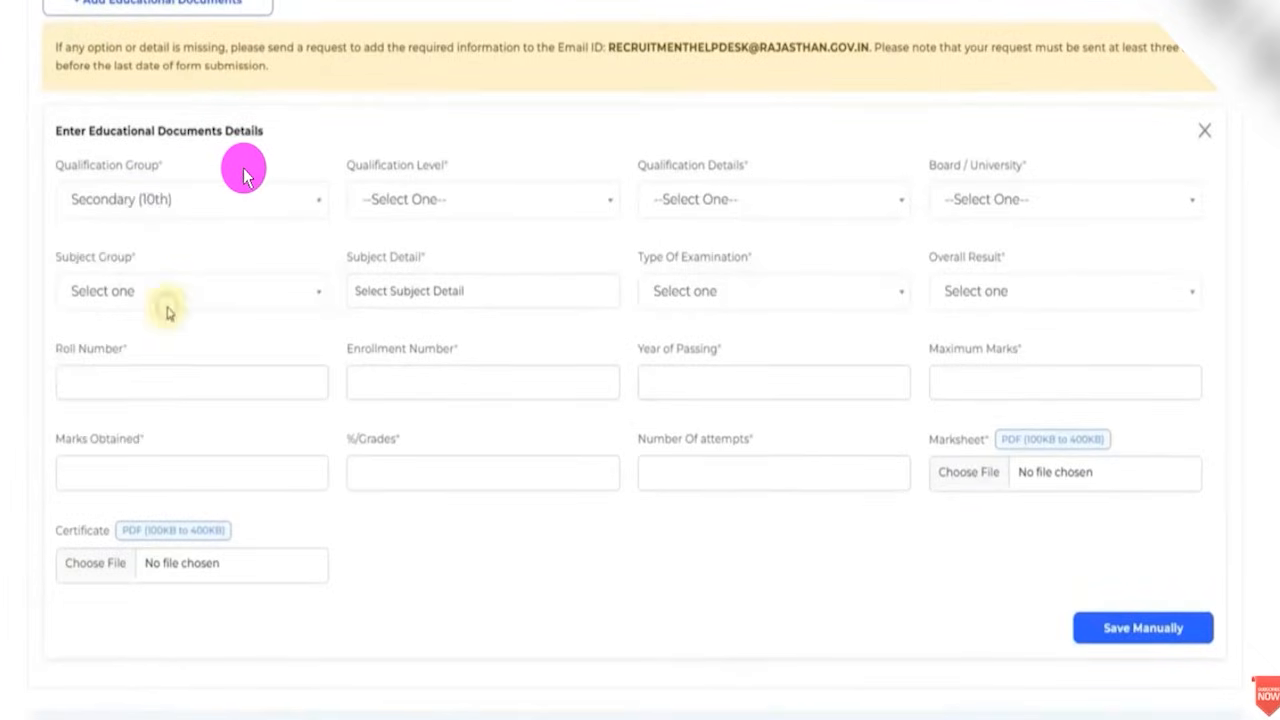
click(417, 207)
click(406, 312)
click(760, 199)
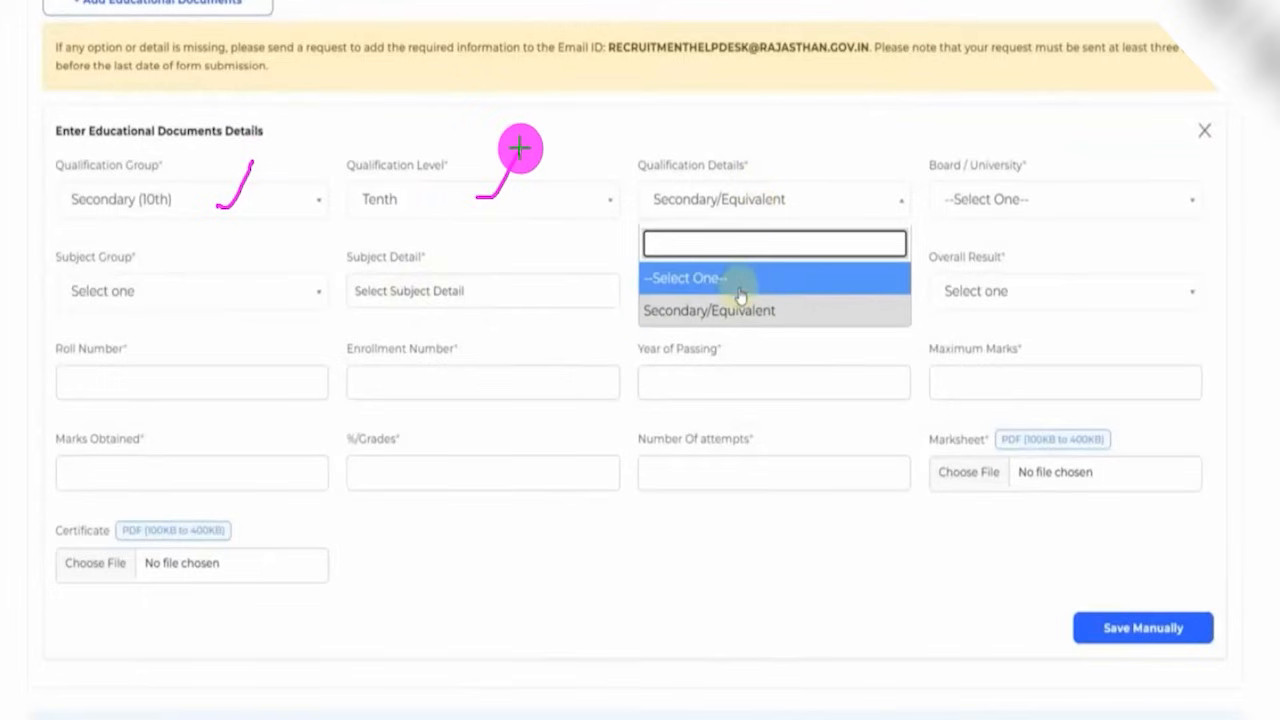
double_click(1028, 219)
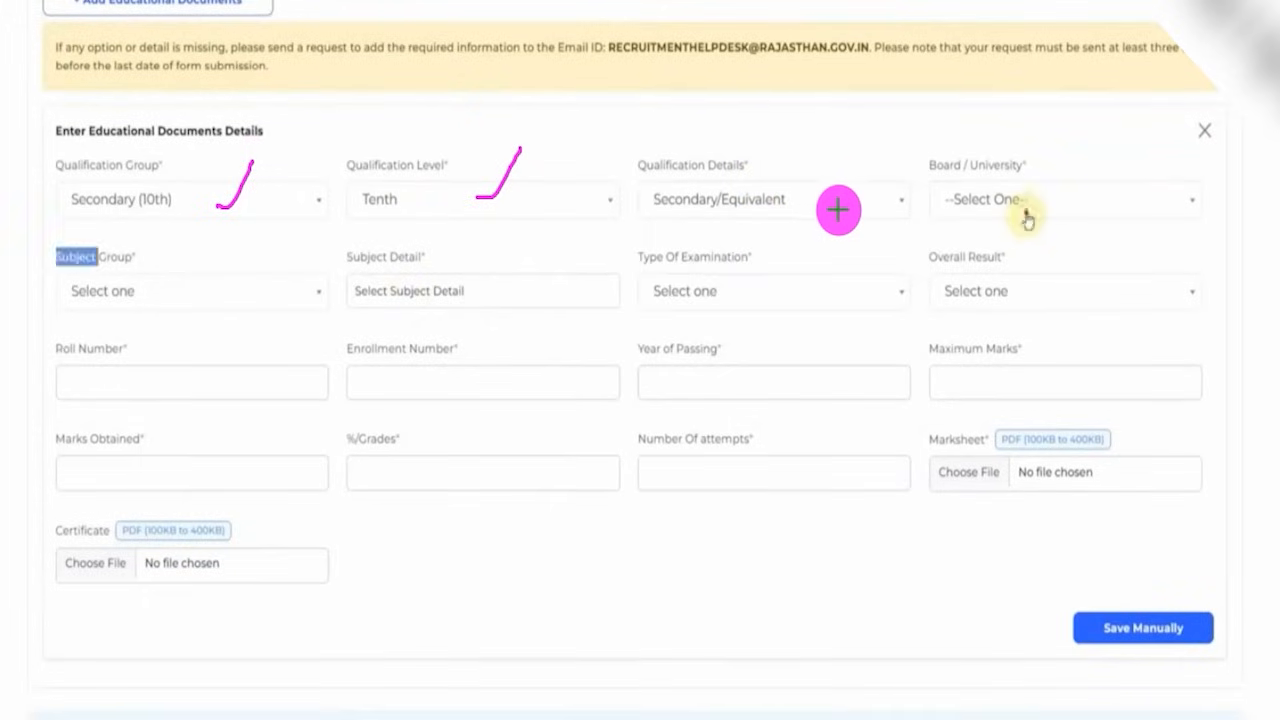
click(1028, 219)
click(1006, 306)
- Set both the subject group and the subject detail of the tenth qualification to Not Applicable
click(200, 291)
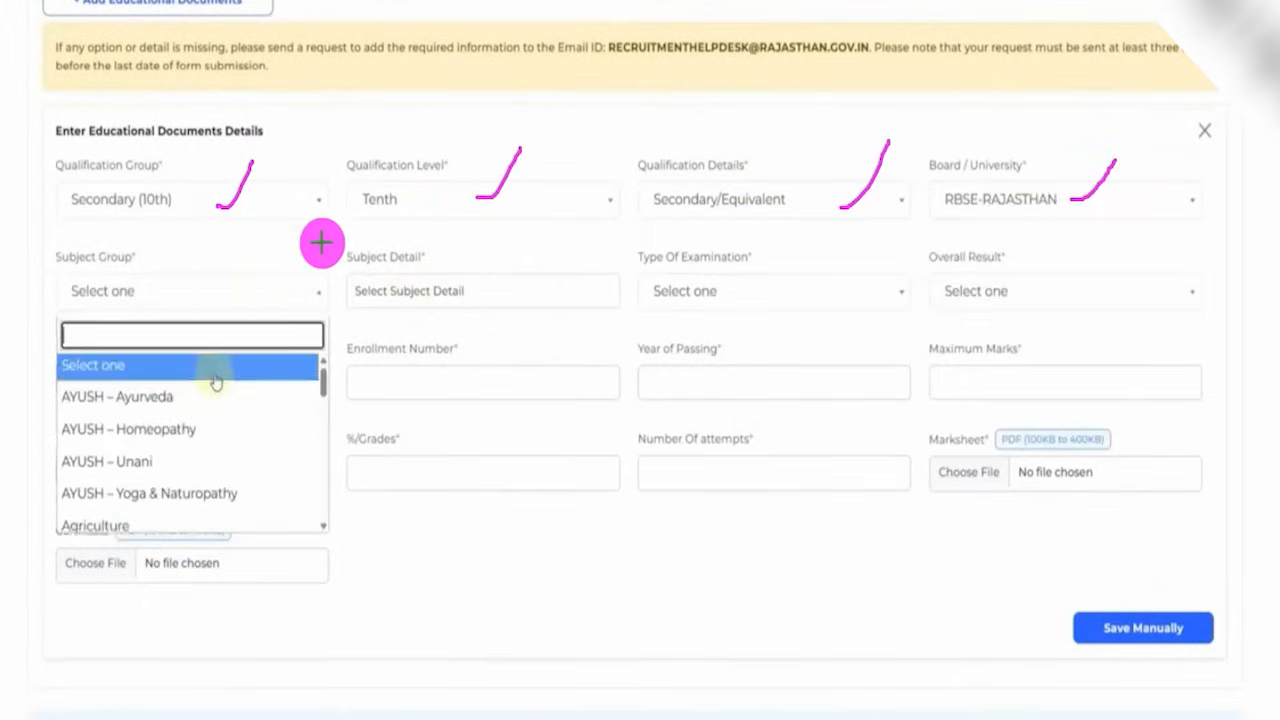
scroll(213, 378, down, 5)
scroll(217, 384, down, 5)
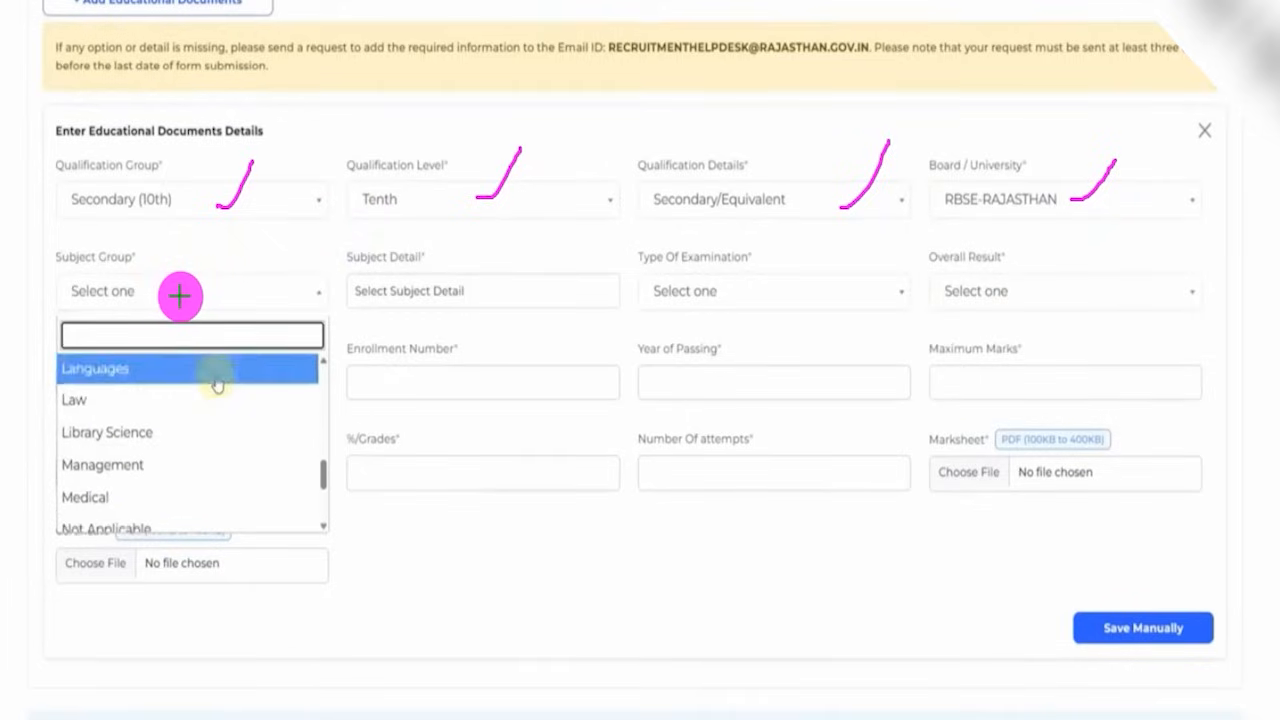
scroll(217, 386, down, 2)
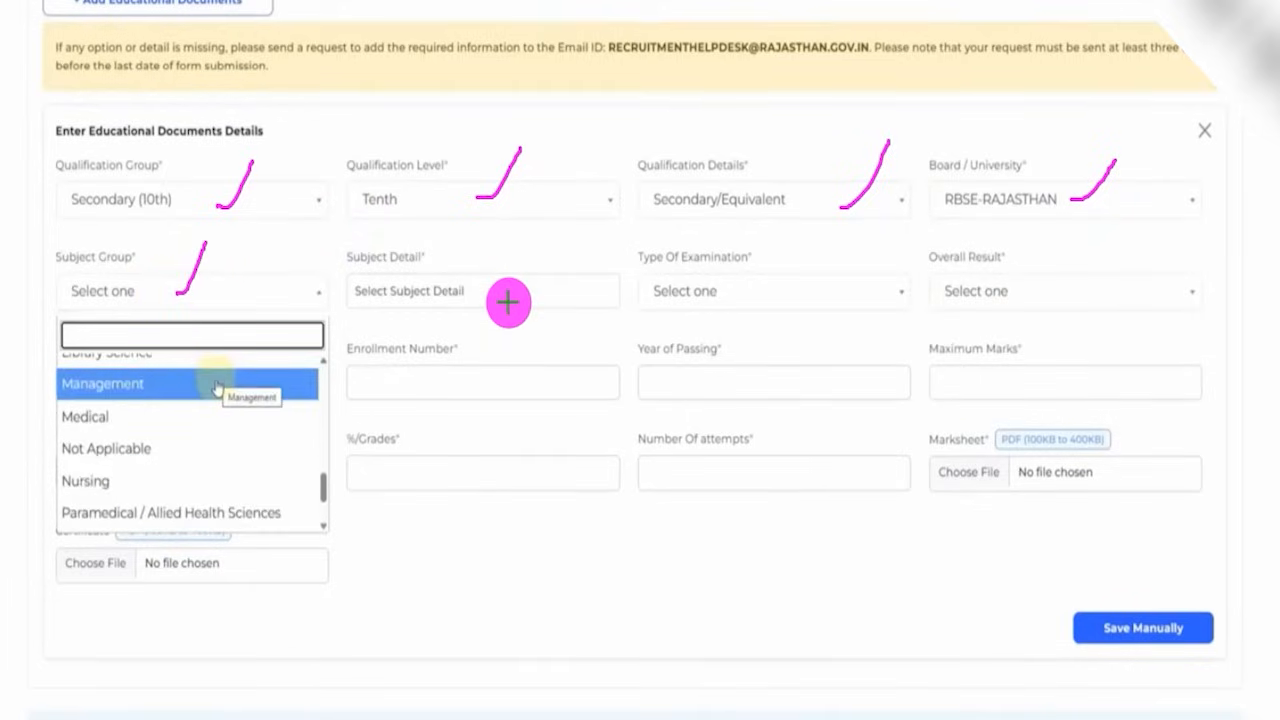
click(143, 449)
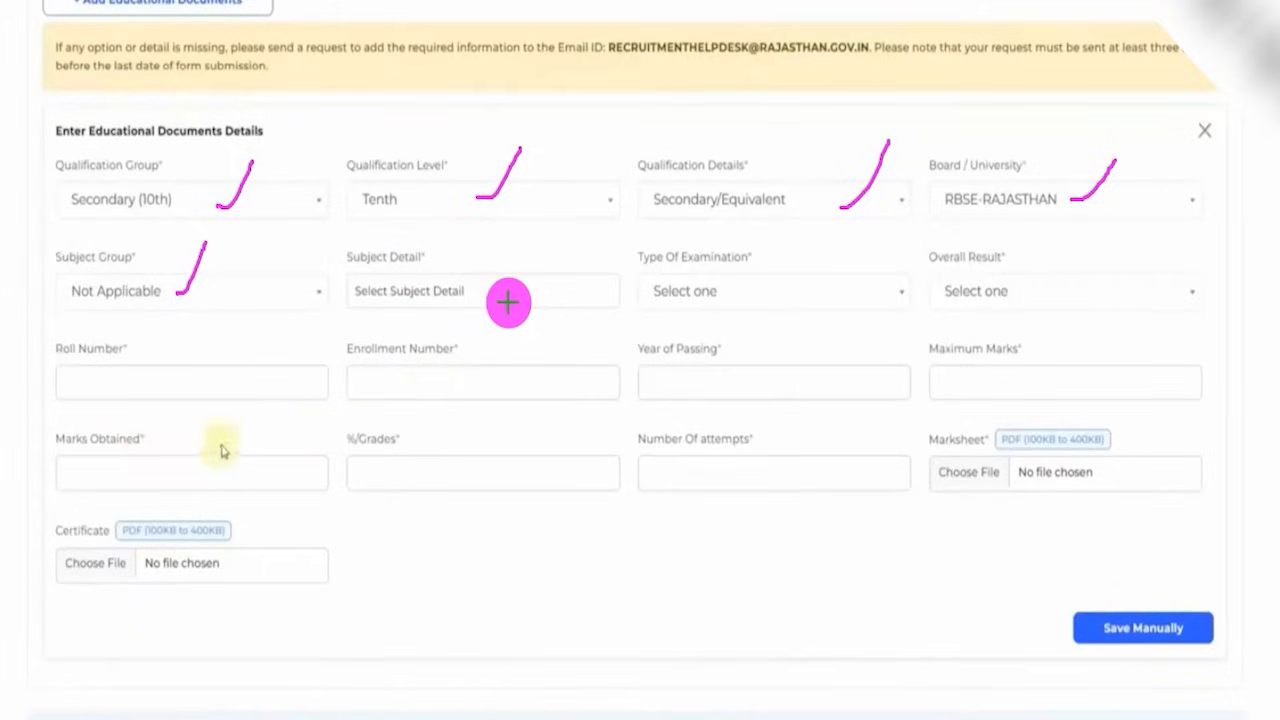
click(384, 302)
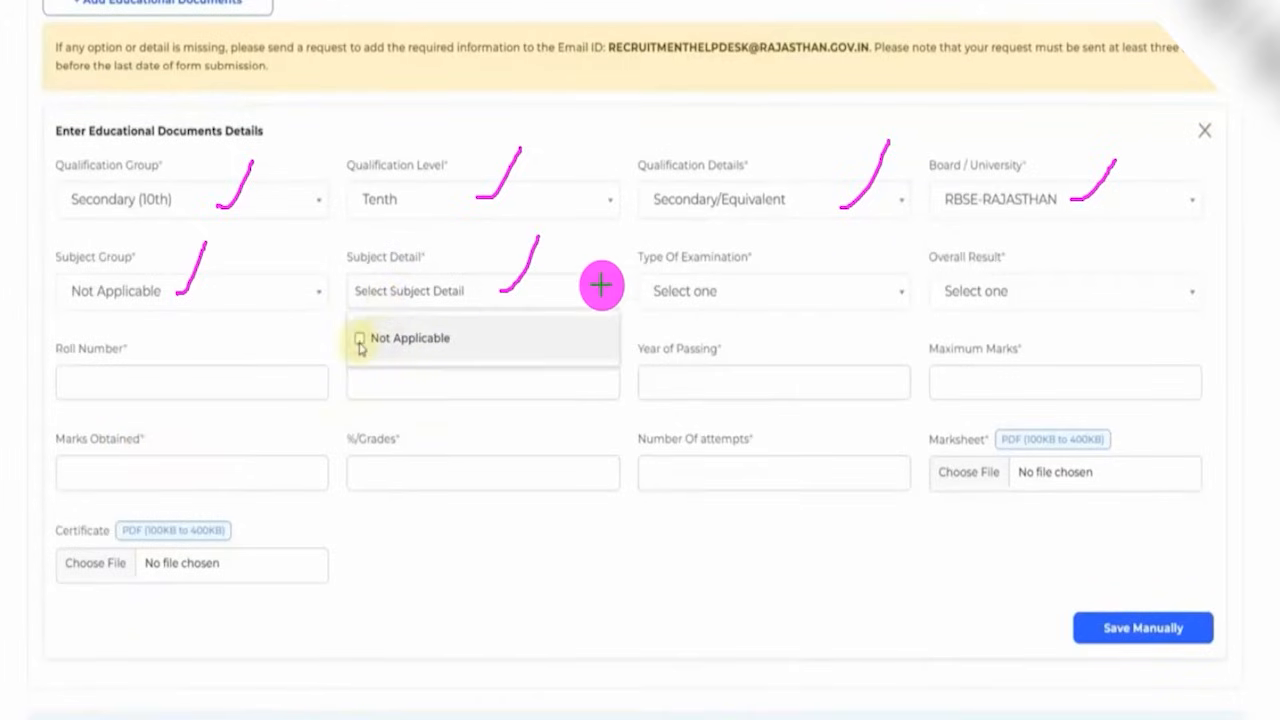
click(360, 341)
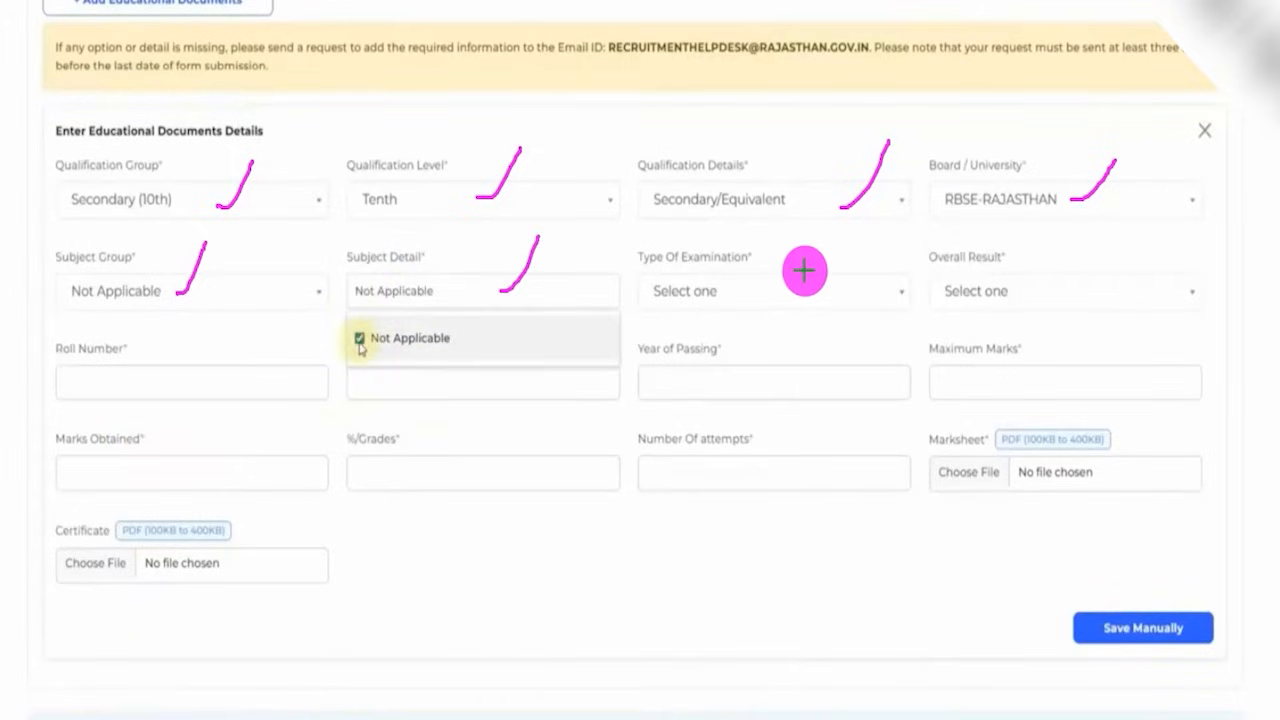
- Set the type of examination to REGULAR and the overall result to Percentage for the tenth qualification
click(699, 312)
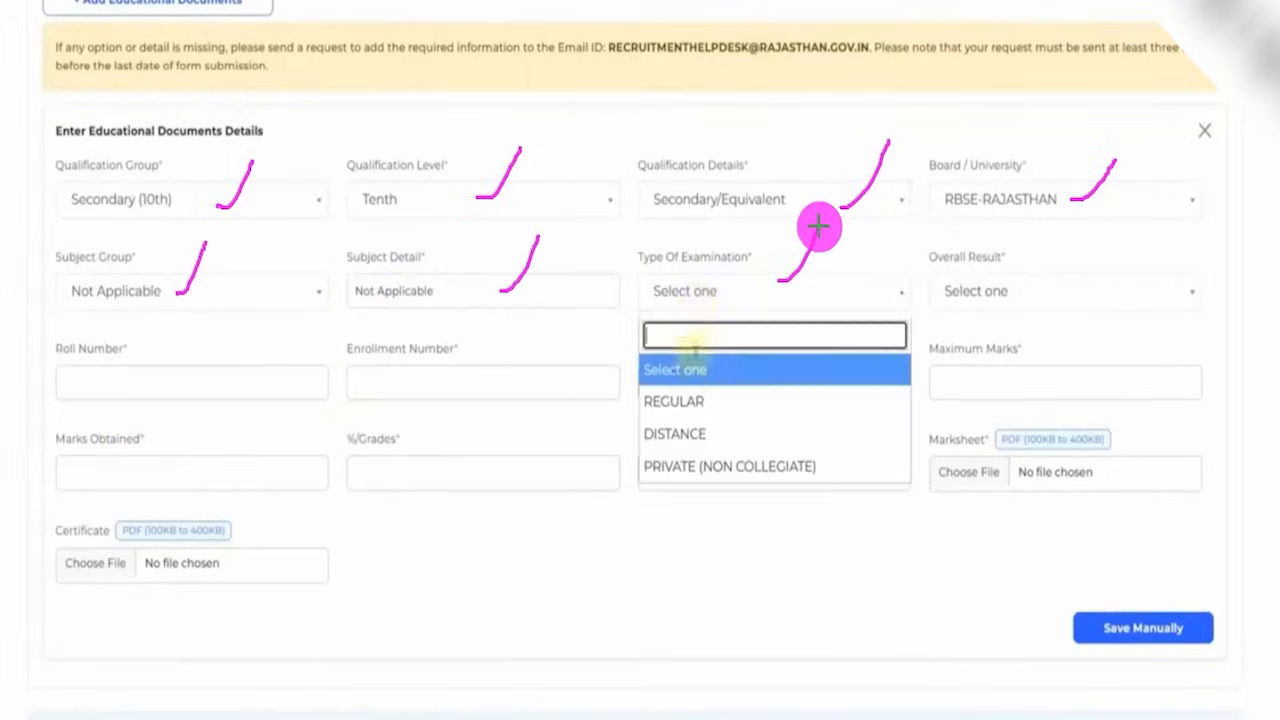
click(692, 402)
click(979, 305)
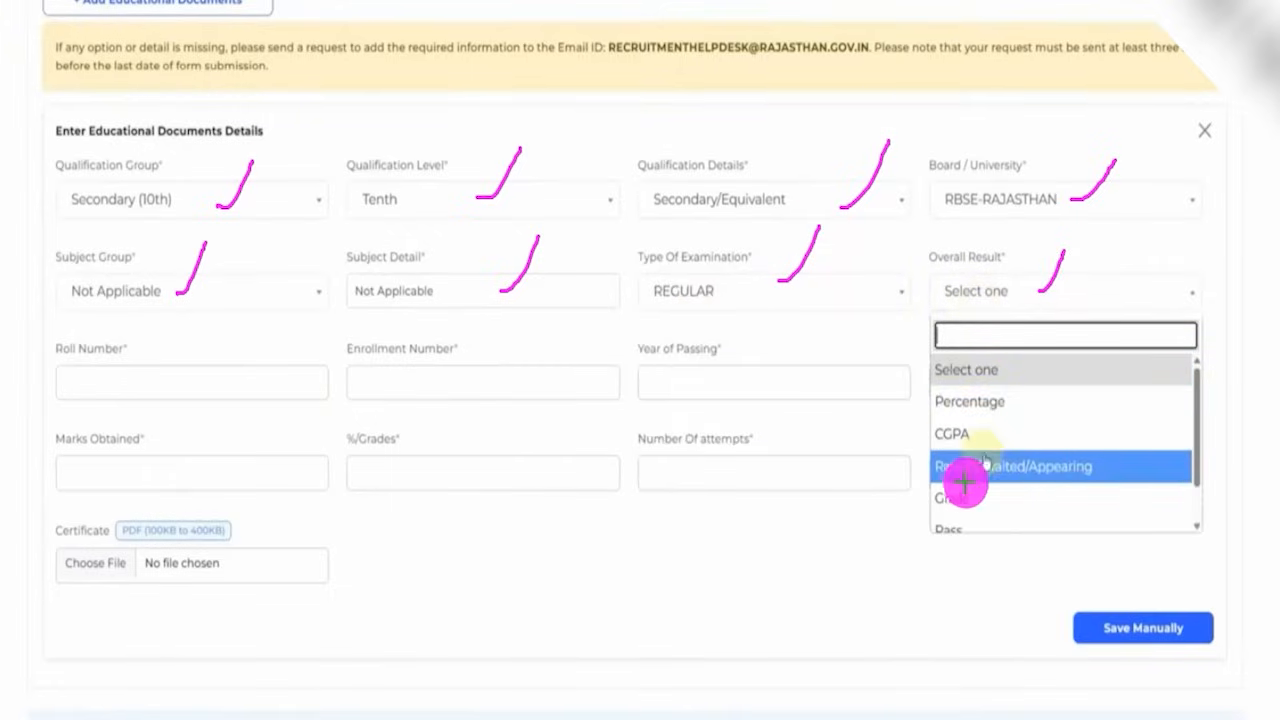
scroll(968, 475, down, 1)
scroll(977, 470, up, 1)
click(980, 406)
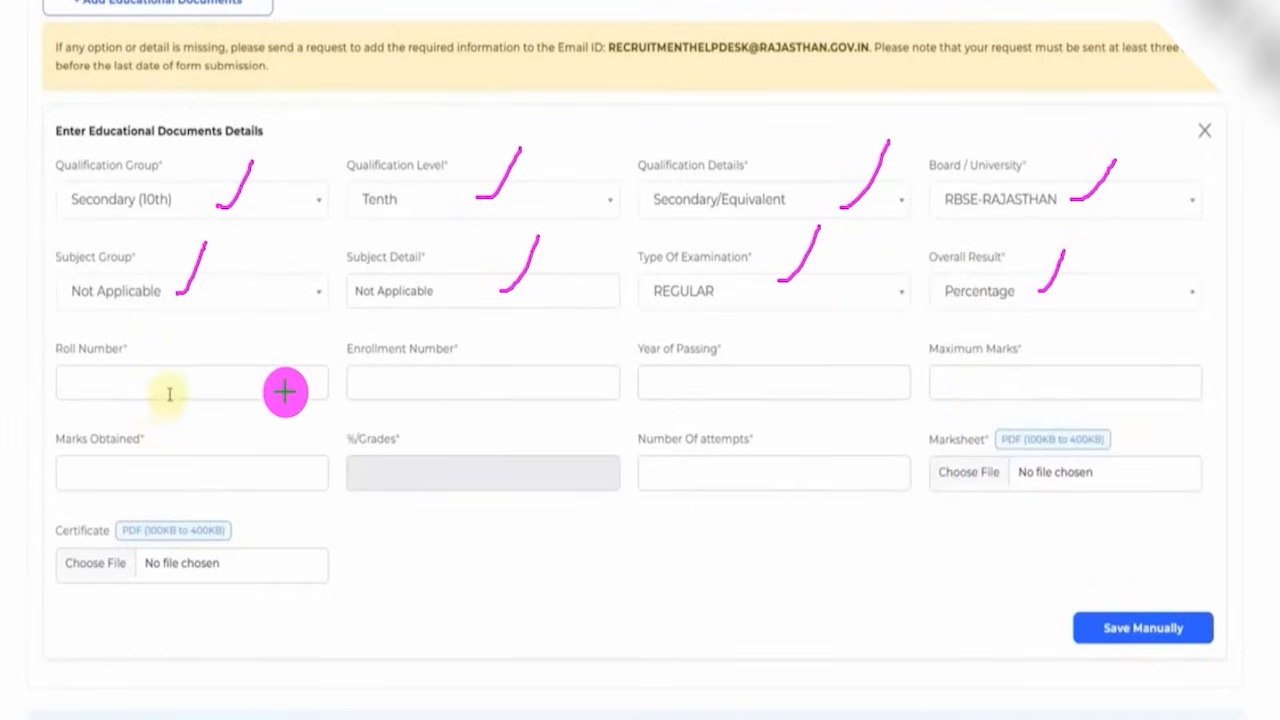
click(406, 397)
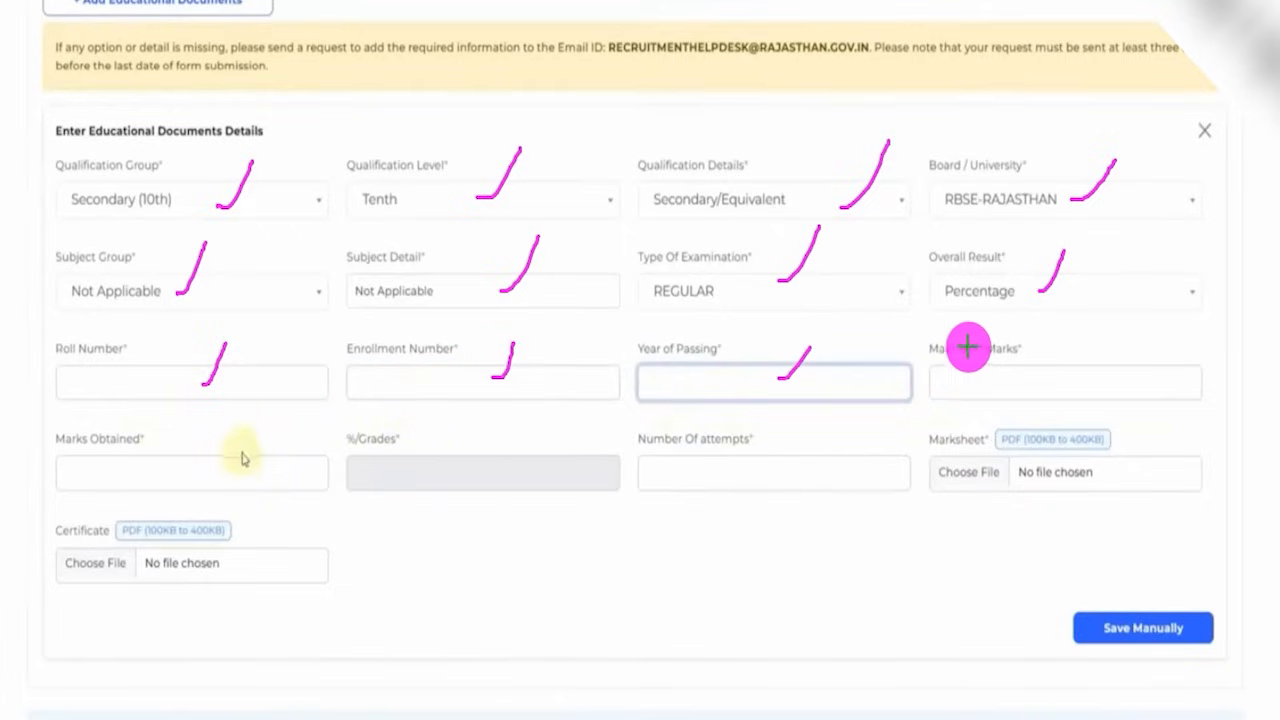
click(790, 480)
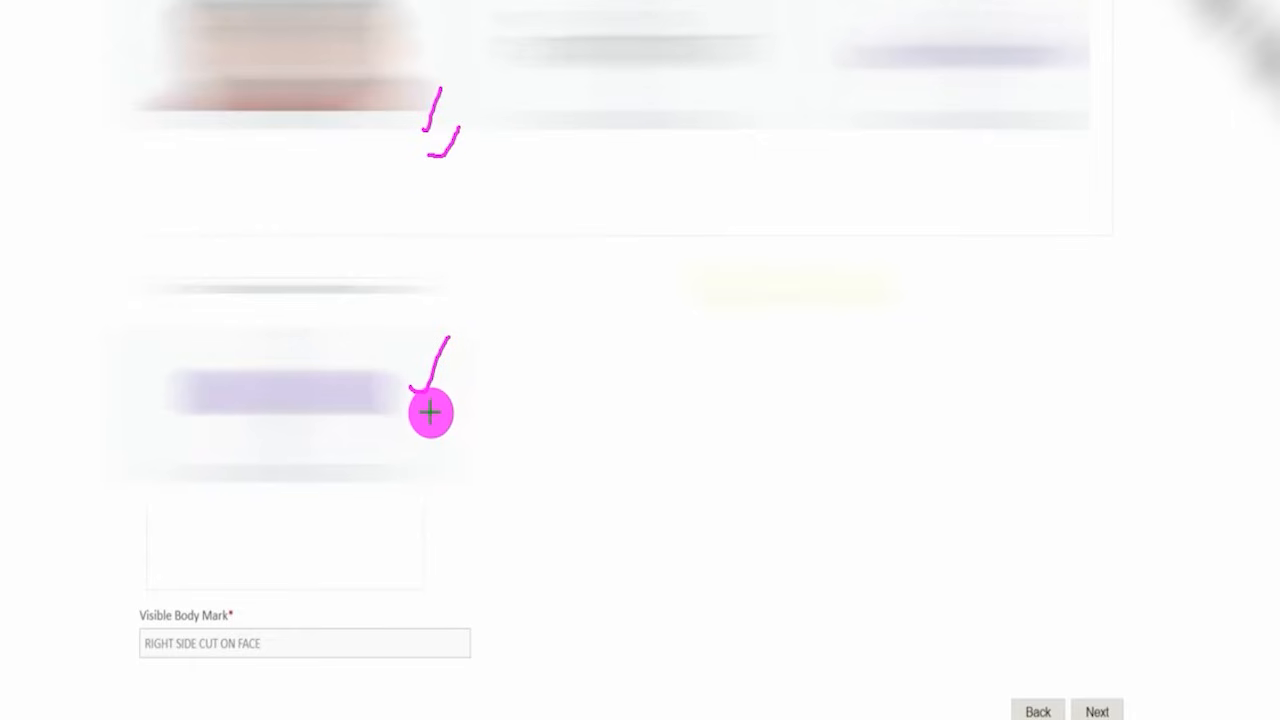
- Review the identification uploads, then examine the Preferences section's selection list and its six preference fields
drag(427, 415, 463, 356)
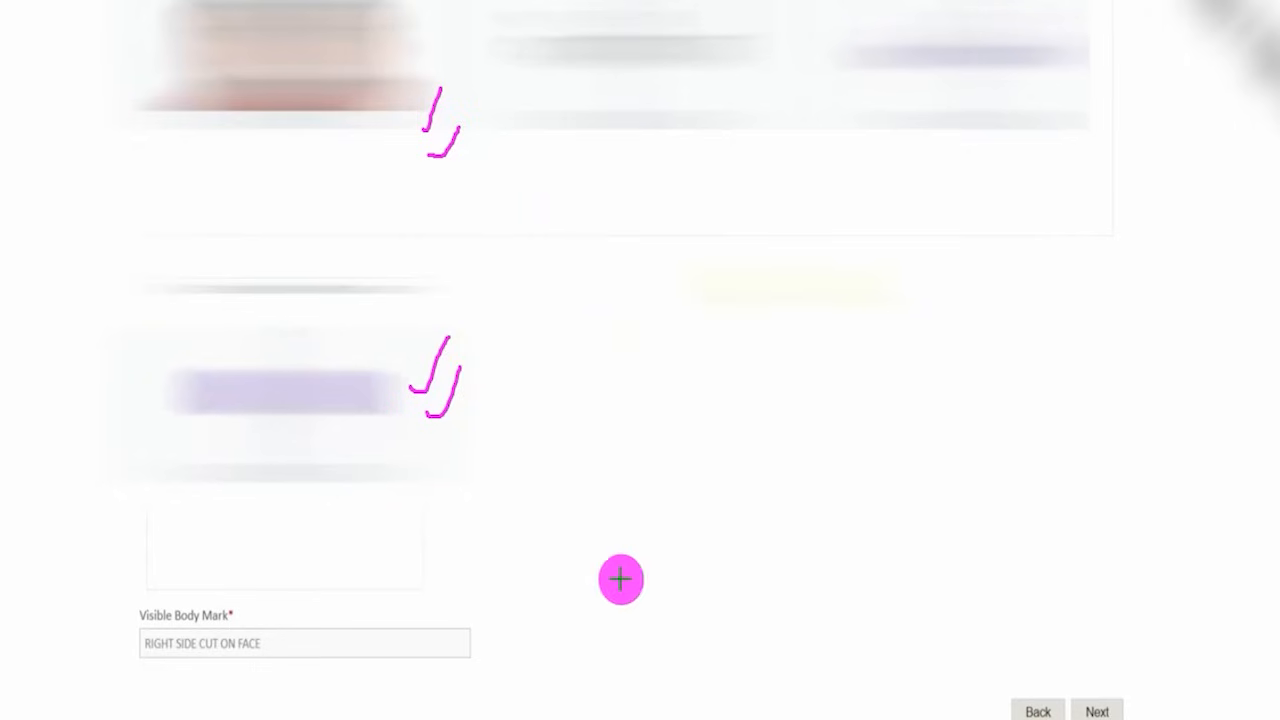
drag(1186, 414, 1117, 674)
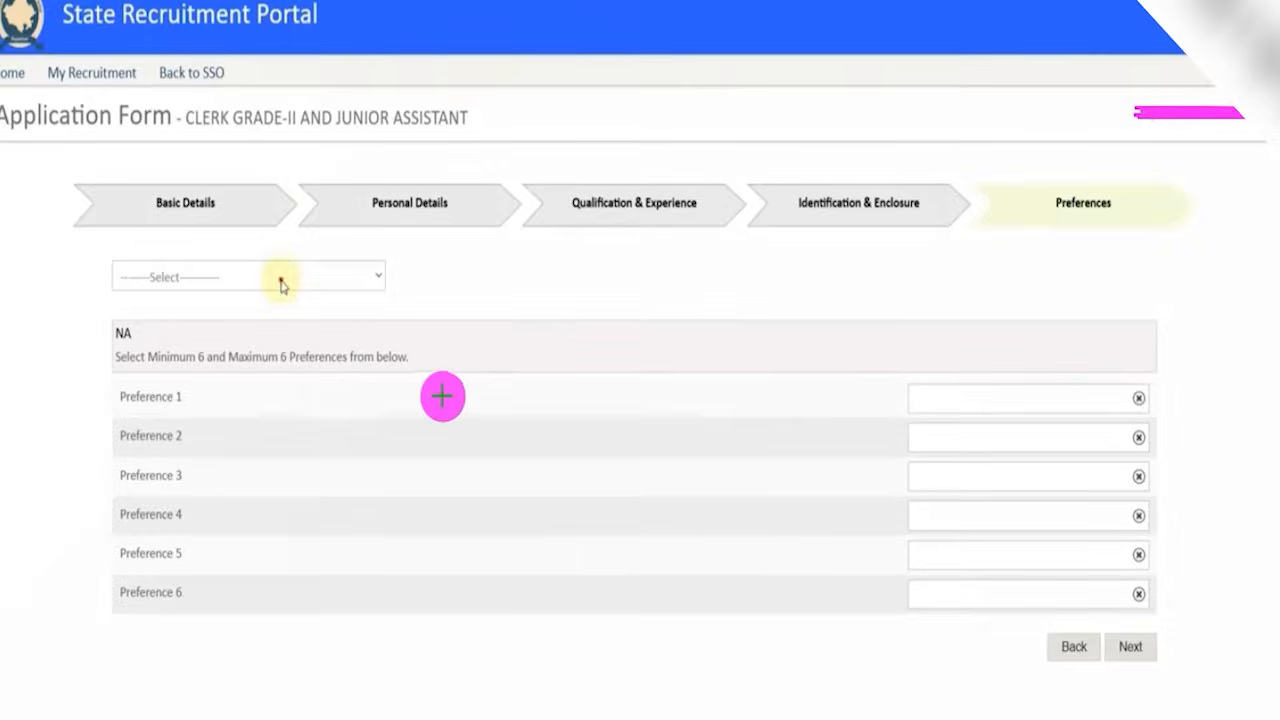
drag(1132, 218, 1161, 160)
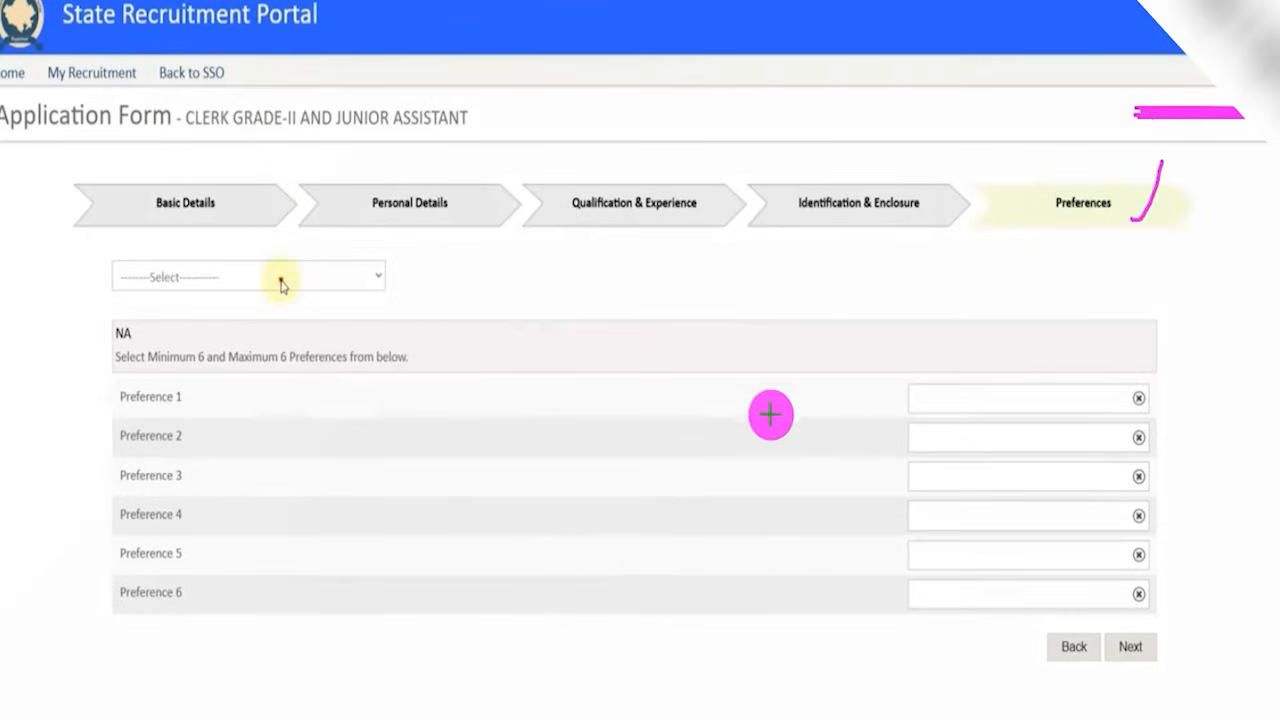
drag(329, 278, 358, 218)
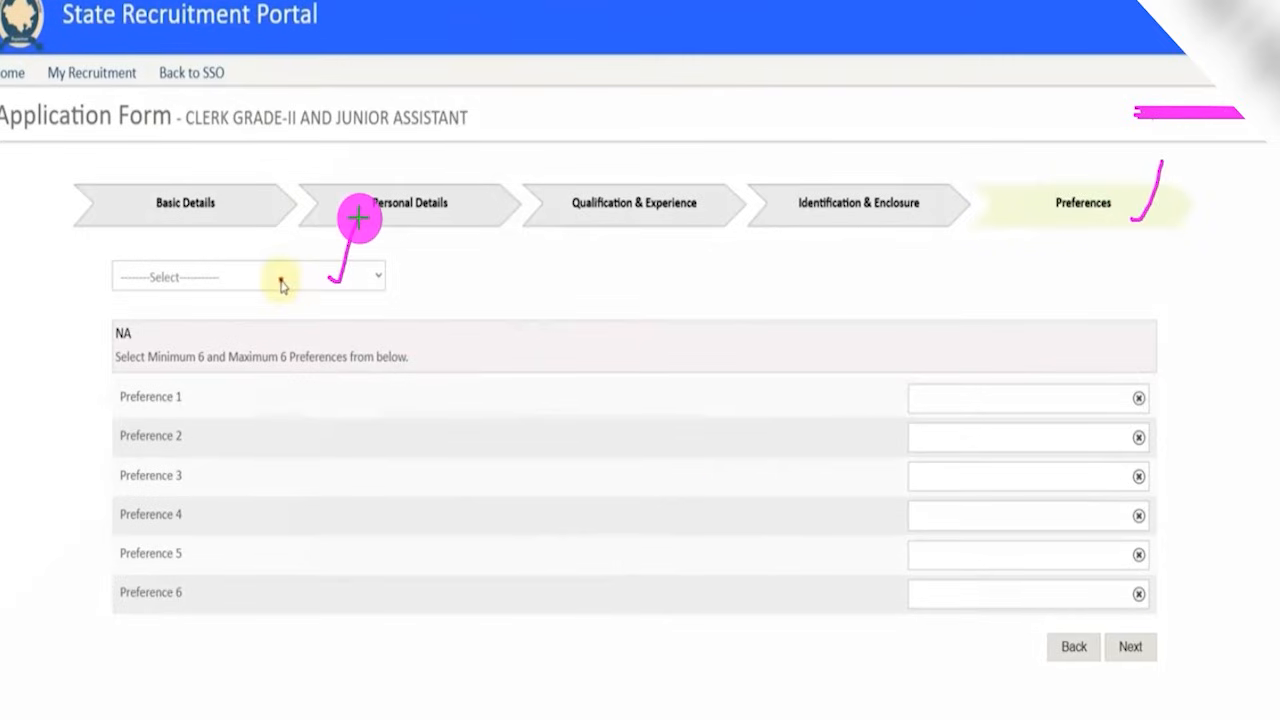
drag(241, 279, 268, 237)
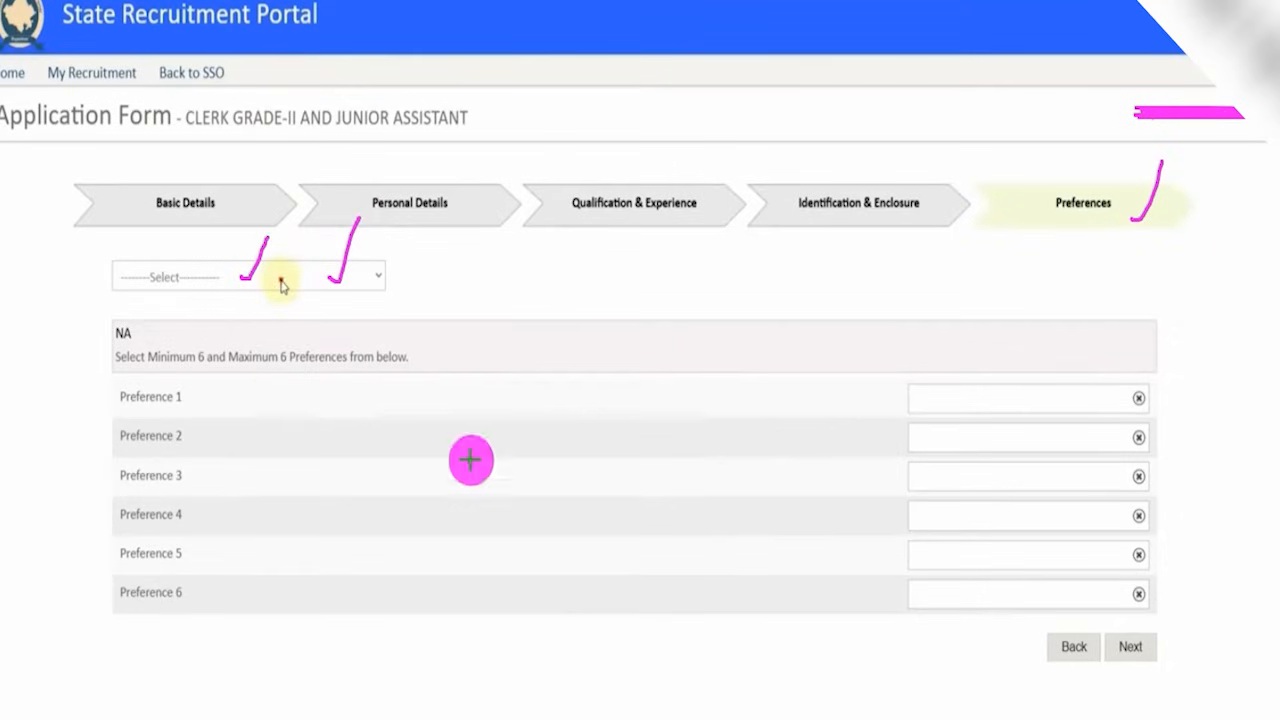
mouse_move(1010, 366)
mouse_down()
mouse_move(993, 417)
mouse_move(1006, 434)
mouse_move(1015, 406)
mouse_up()
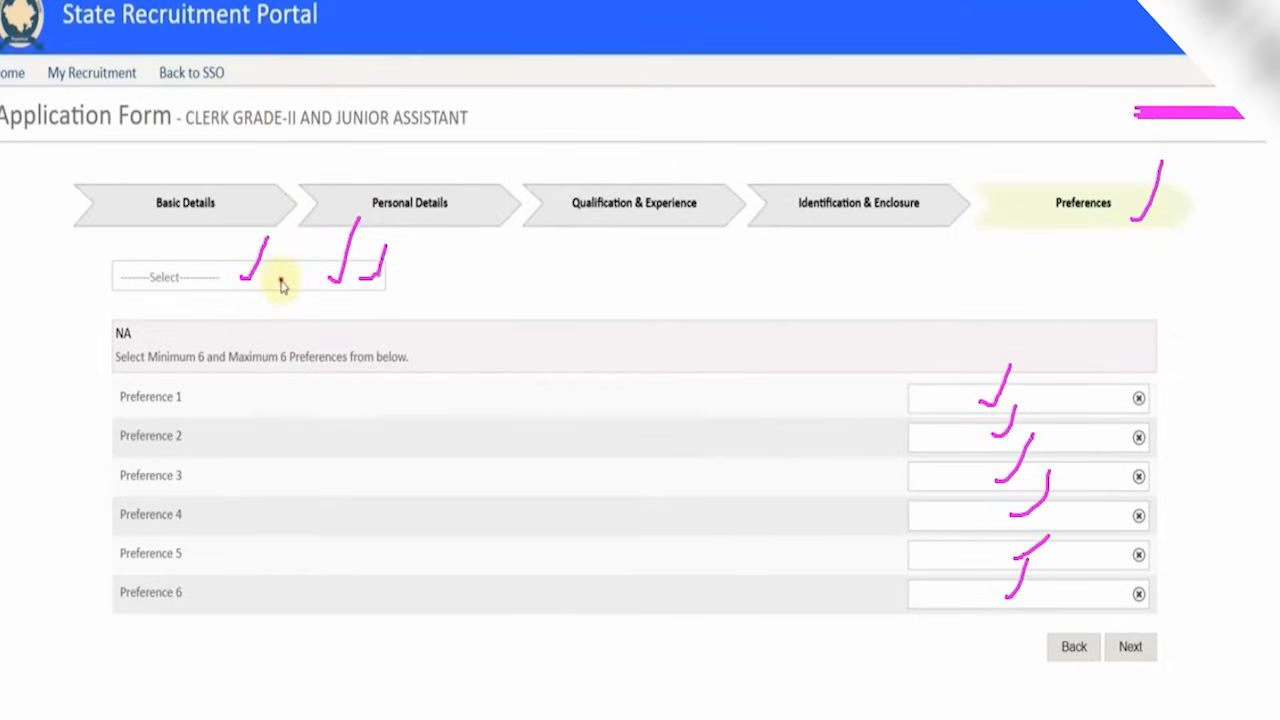
key(ctrl+z)
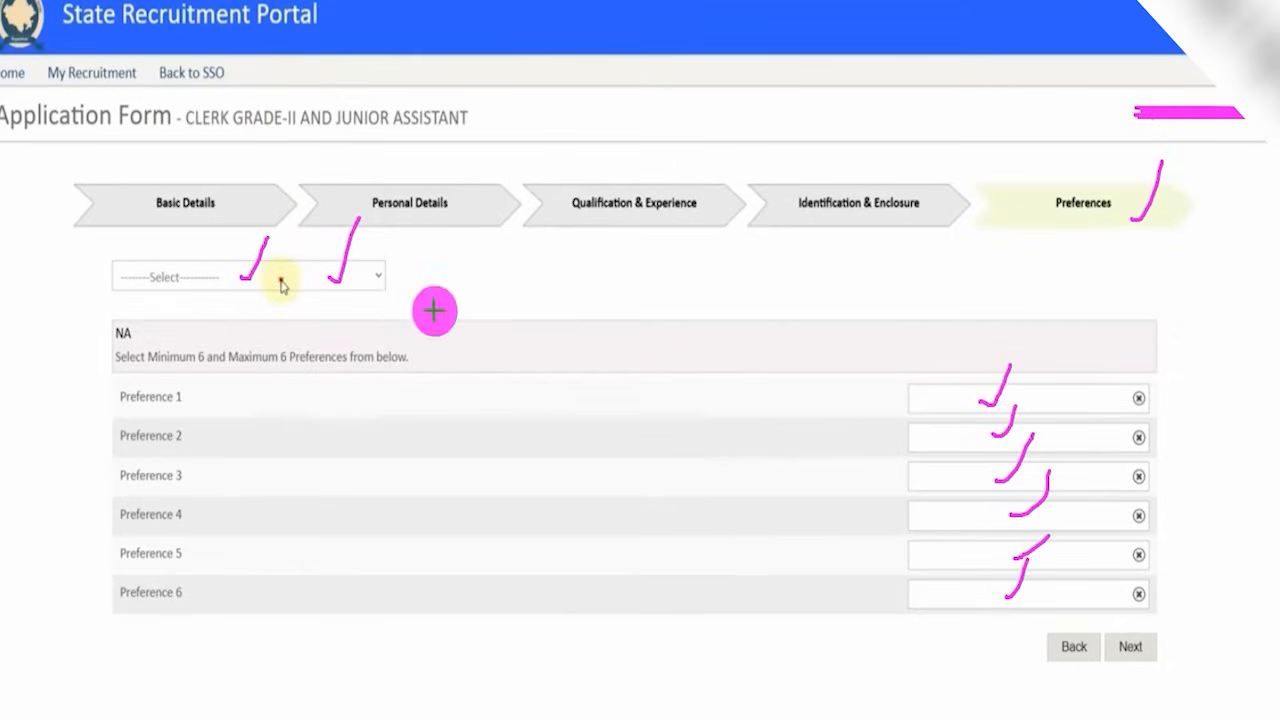
drag(369, 277, 408, 230)
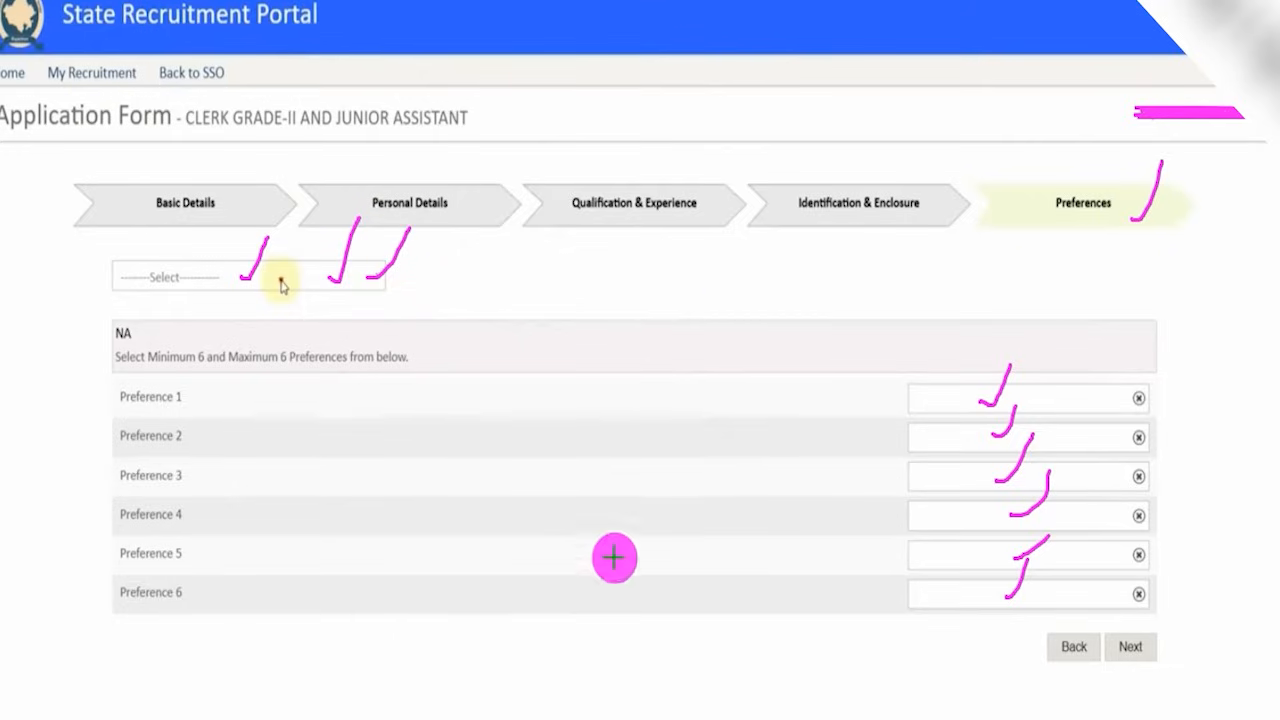
drag(968, 520, 1034, 520)
drag(947, 556, 993, 554)
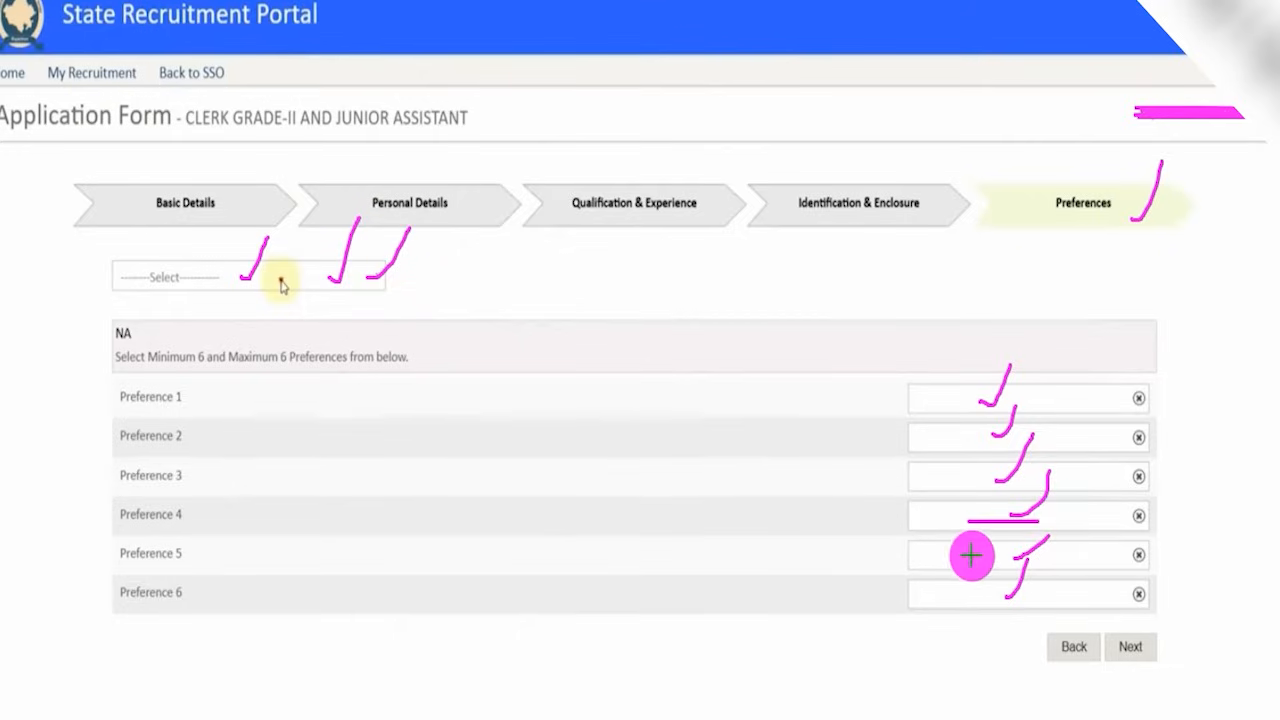
drag(930, 592, 1003, 591)
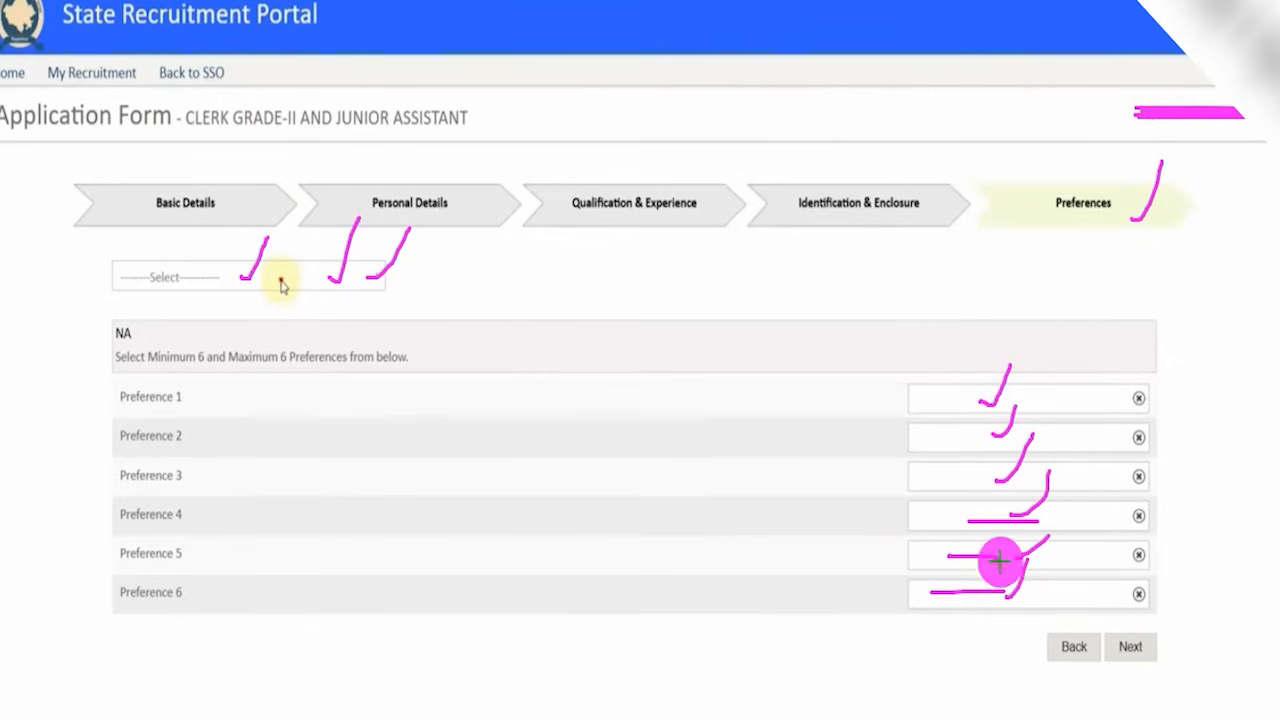
drag(1257, 366, 1157, 630)
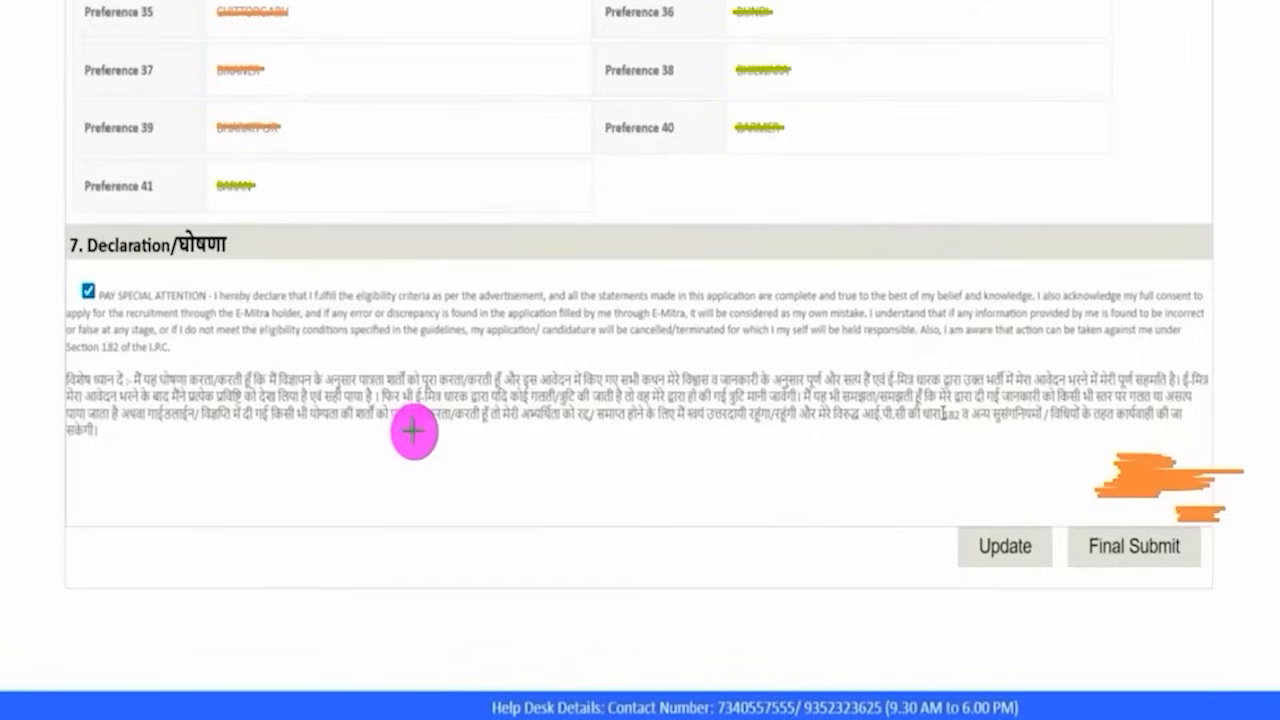
- Review the listed preferences, the accepted declaration and the update and final submission options in the application preview
drag(369, 64, 425, 8)
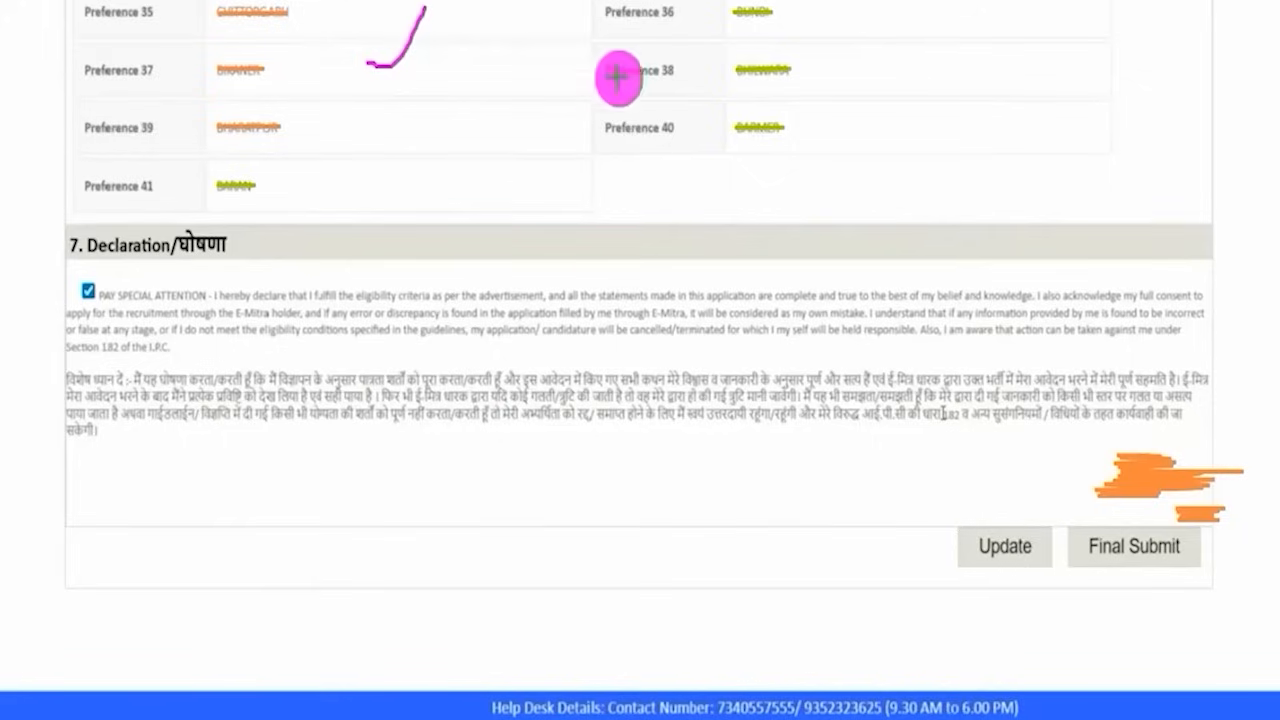
drag(842, 36, 882, 12)
drag(560, 185, 610, 152)
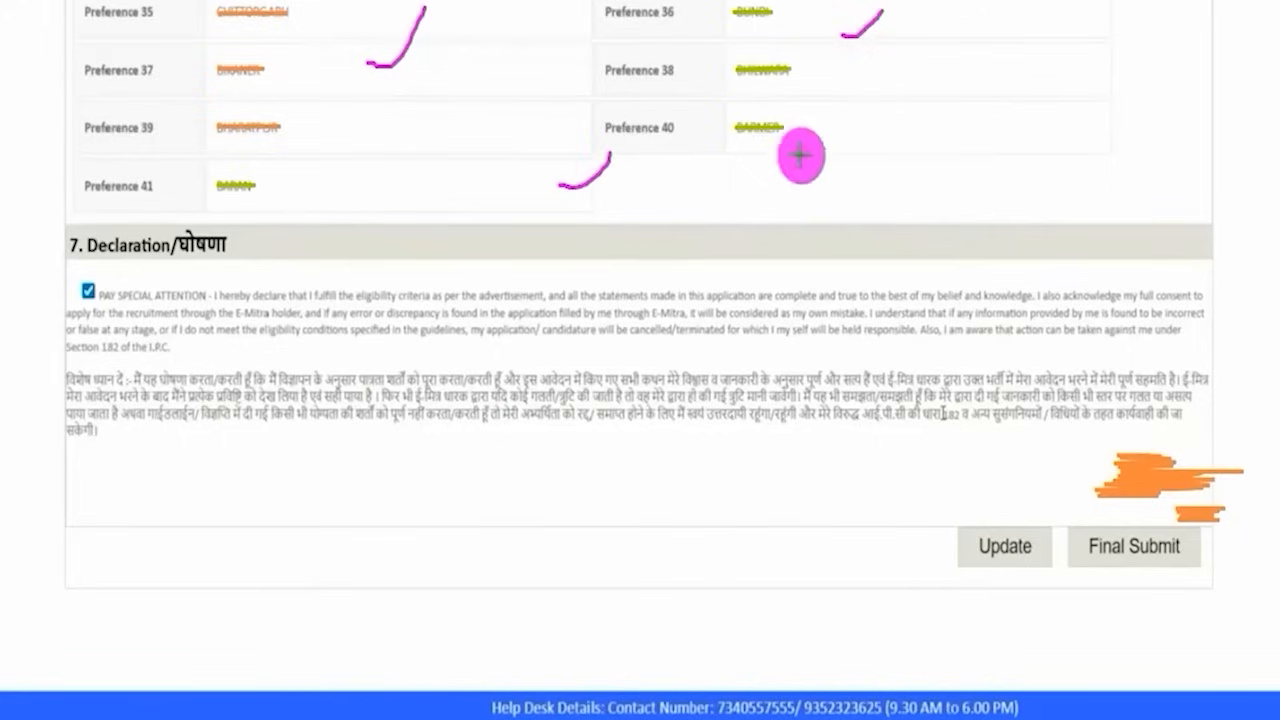
drag(806, 161, 855, 117)
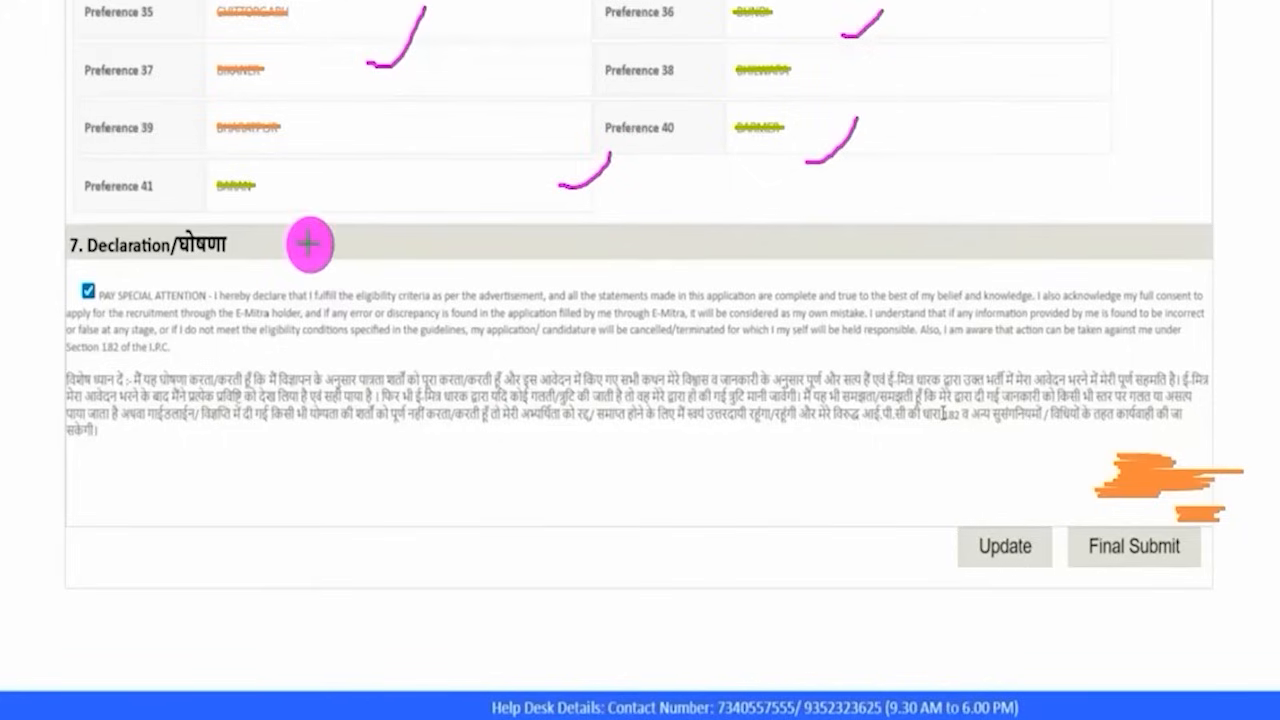
drag(242, 246, 310, 180)
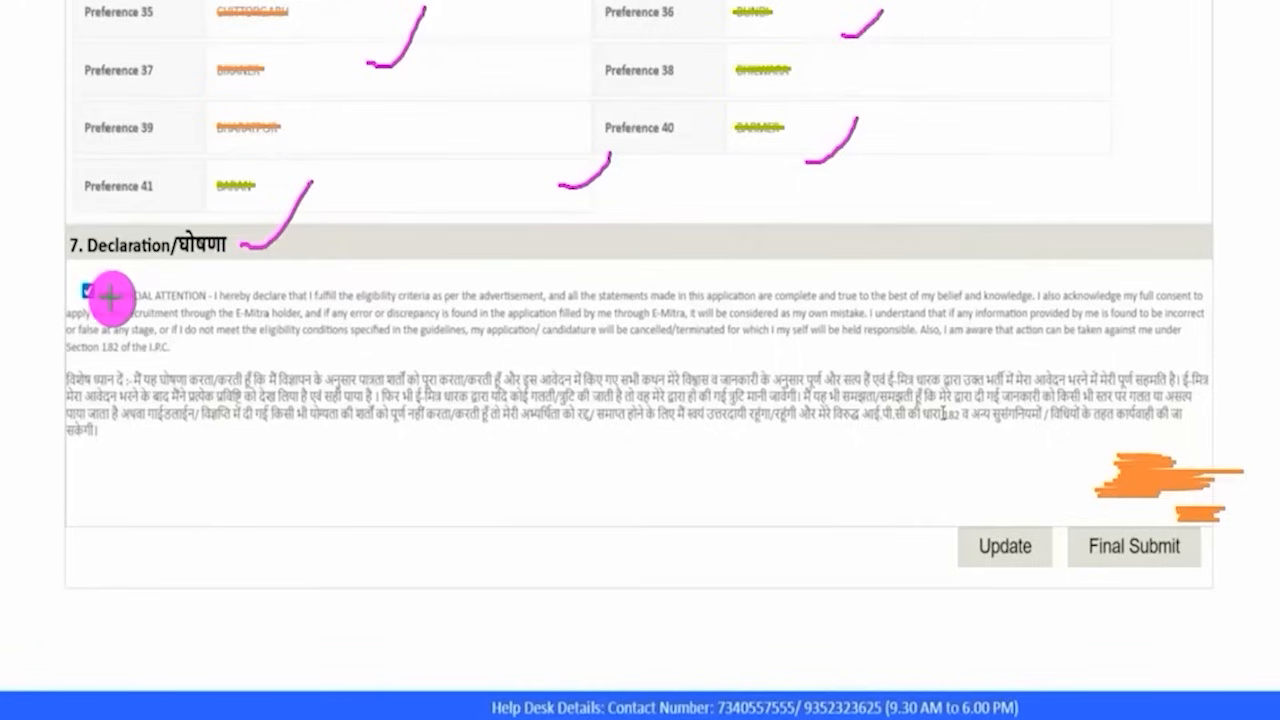
drag(109, 297, 152, 250)
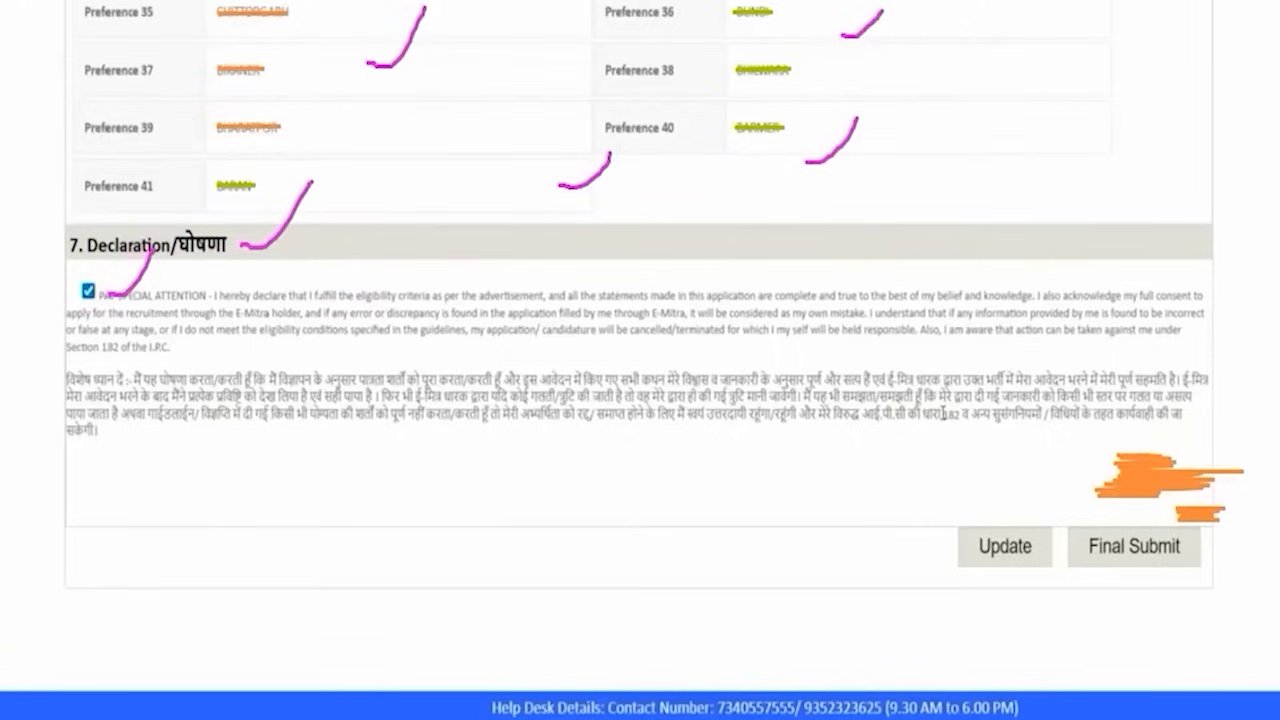
drag(596, 545, 918, 552)
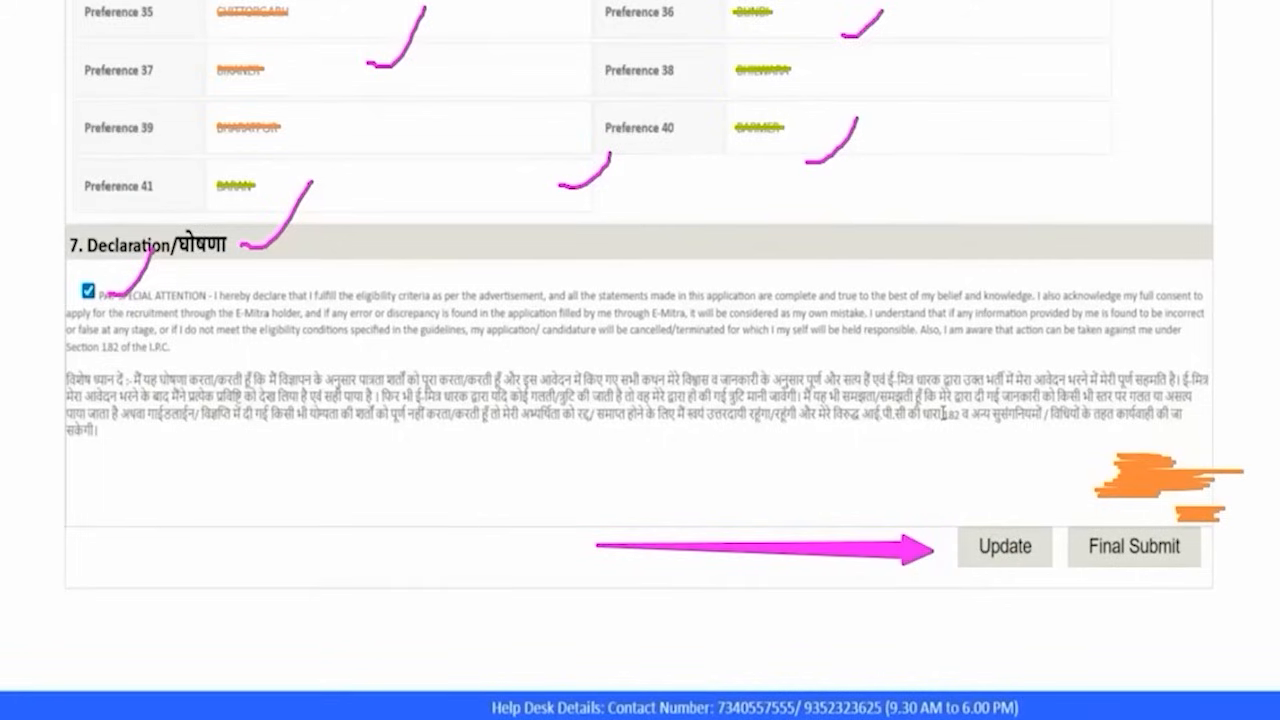
drag(937, 266, 1085, 517)
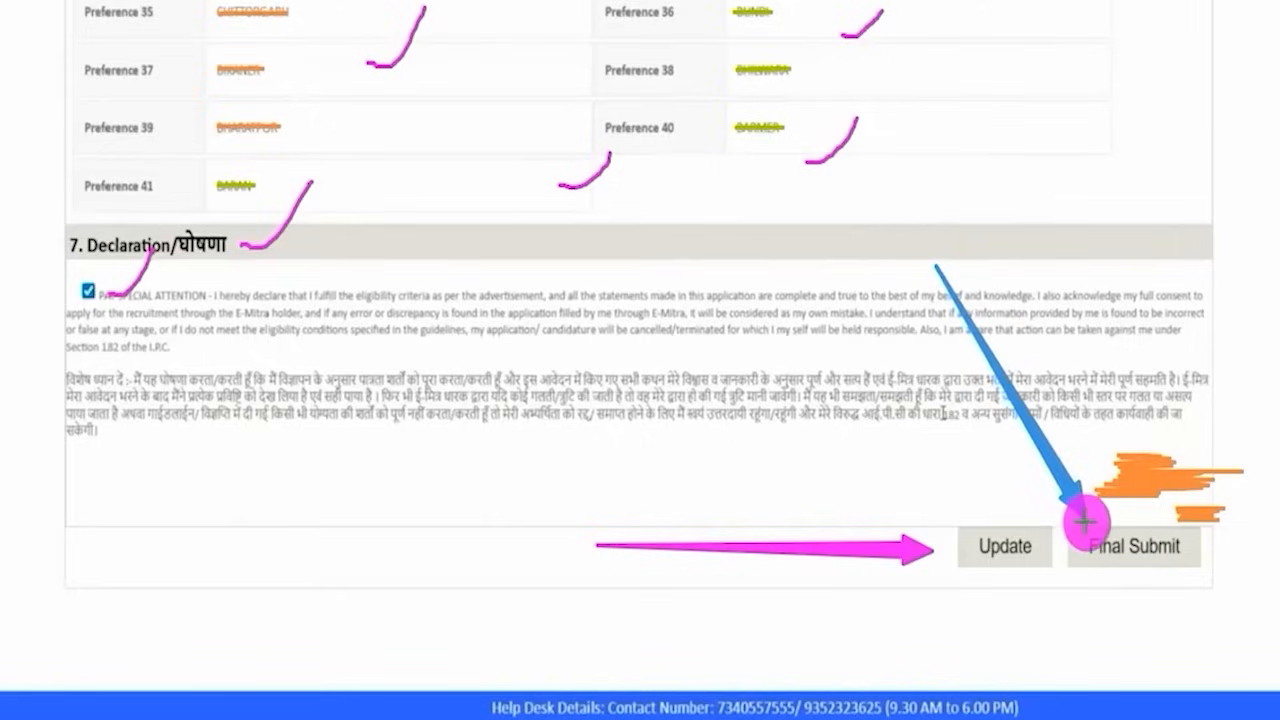
- Start the final submission of the application, agree to the disclaimer terms and request the OTP
click(1085, 522)
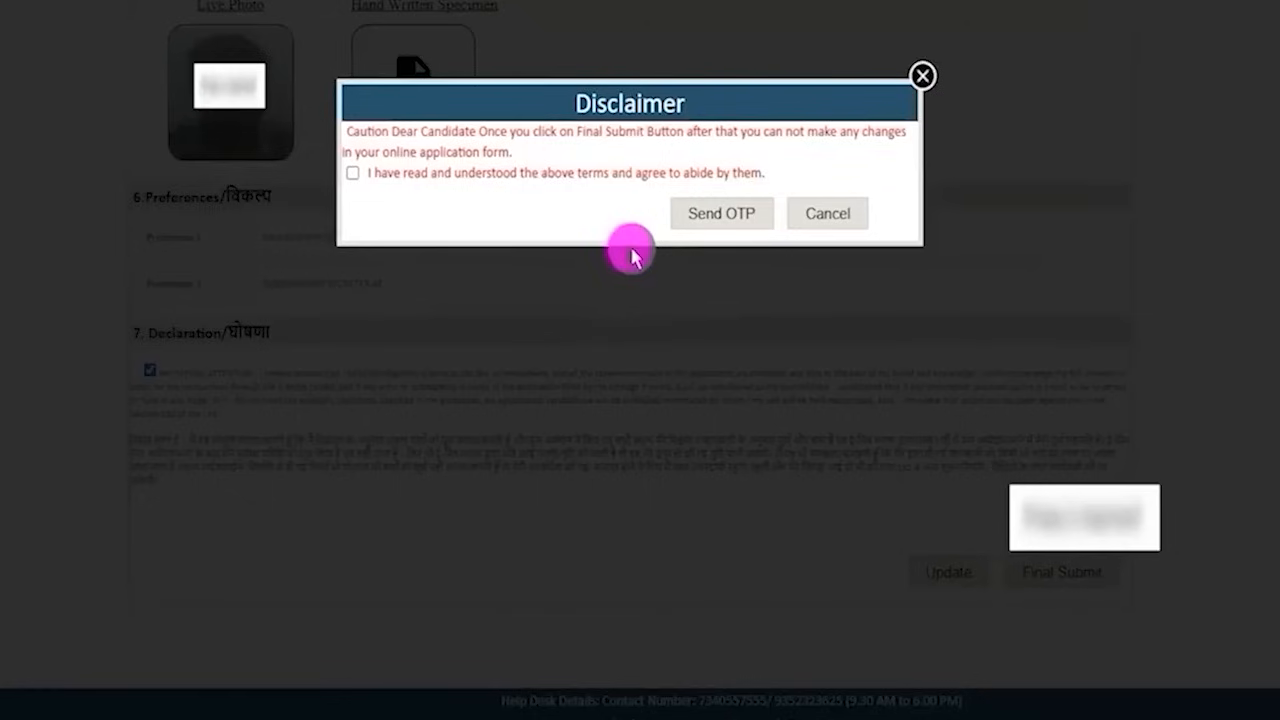
click(353, 174)
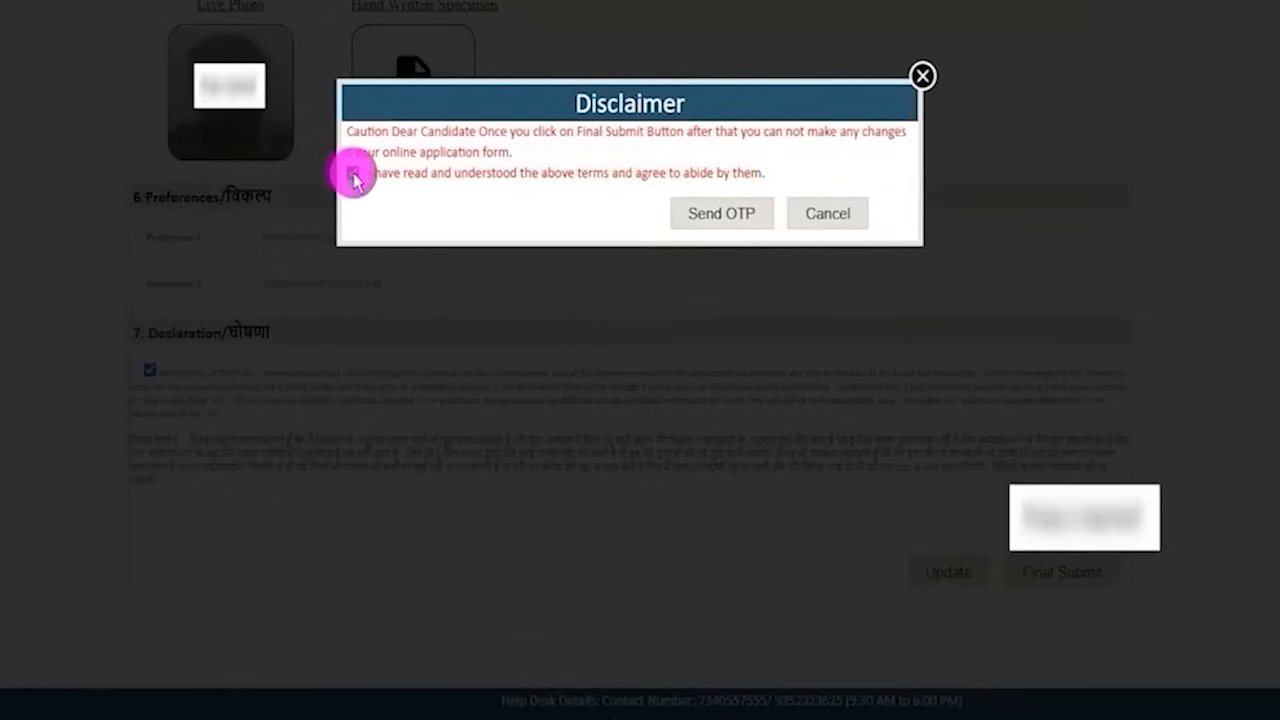
click(712, 218)
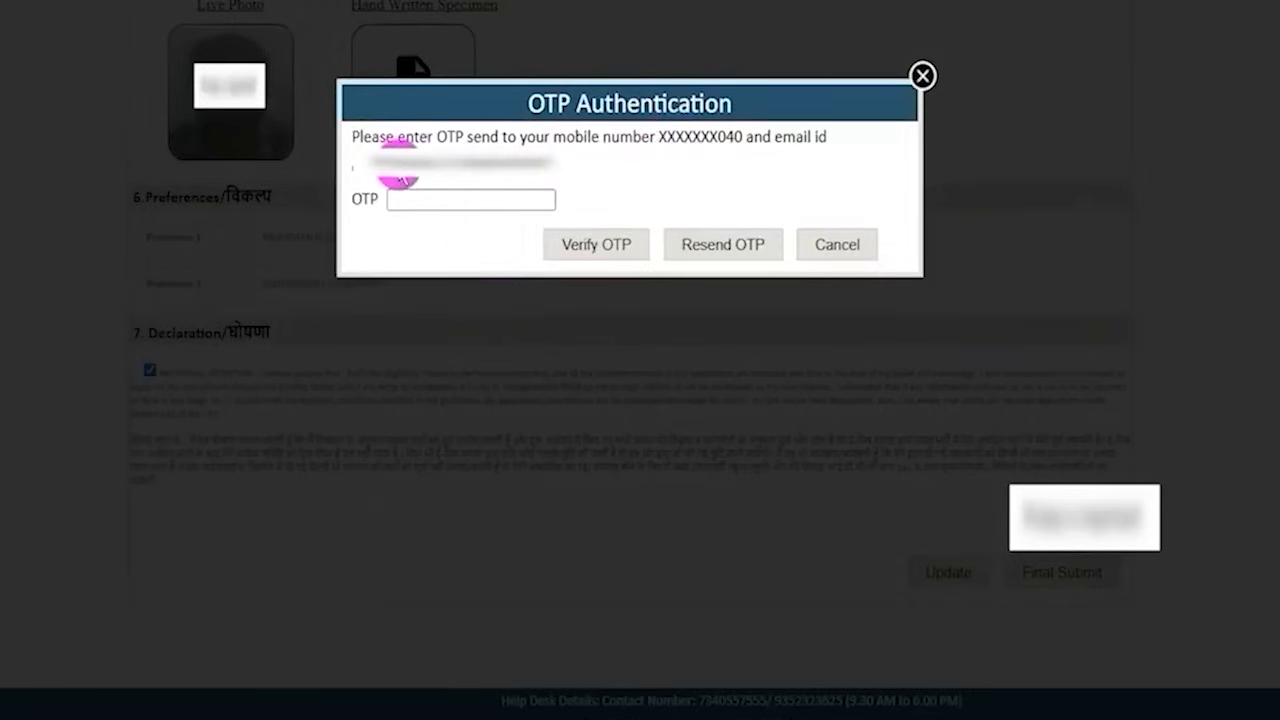
drag(523, 201, 588, 152)
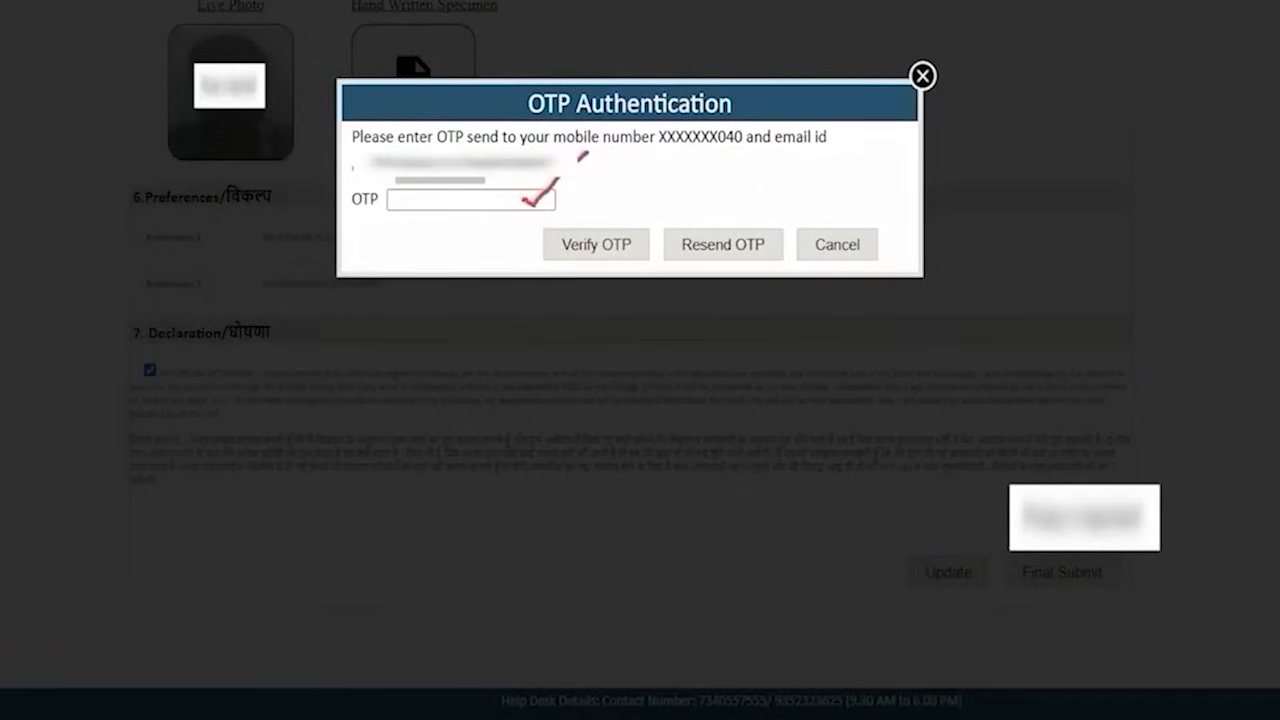
drag(708, 130, 638, 214)
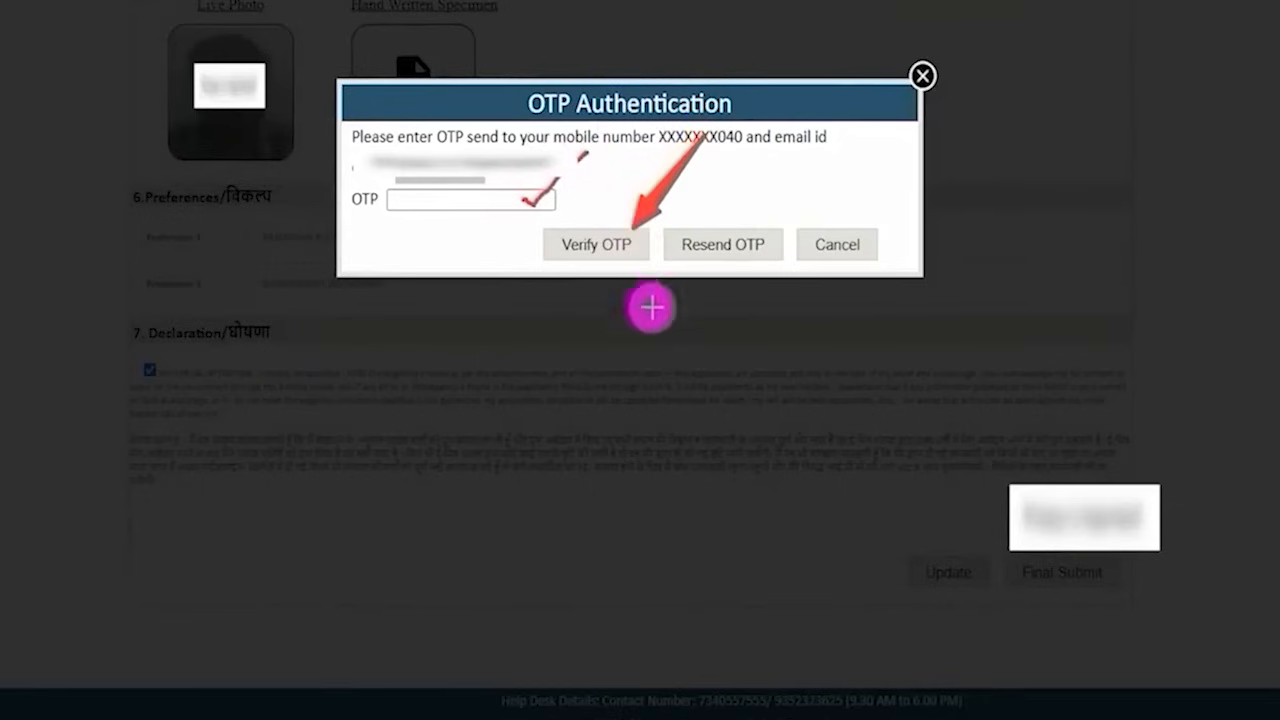